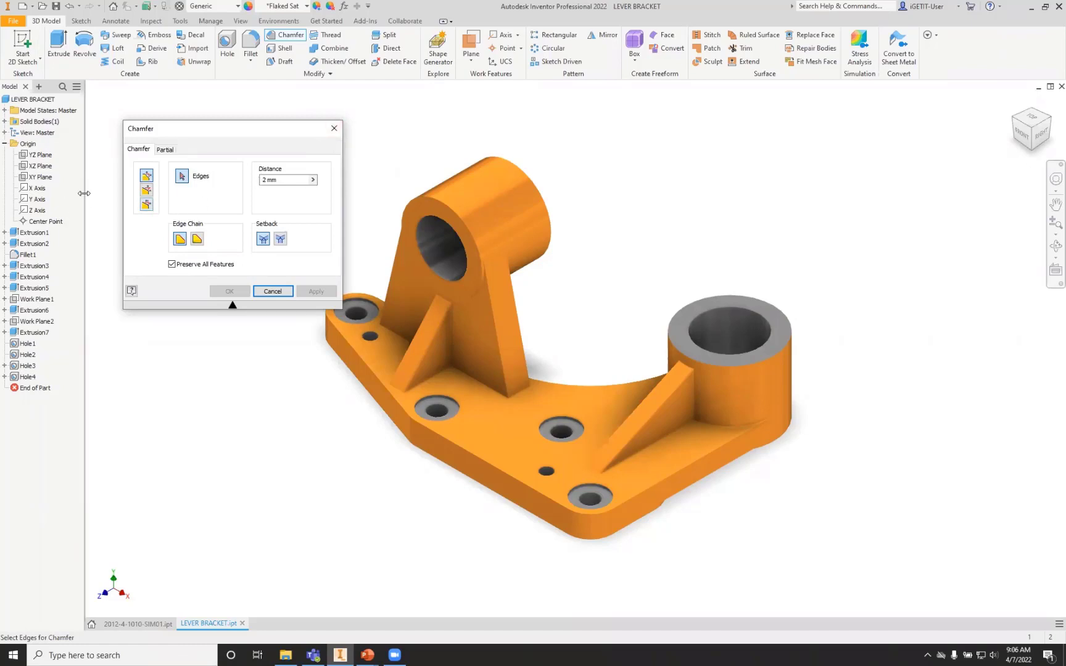
Widen the model browser and replace the open Chamfer command with the Fillet command
left_click_drag(83, 194, 113, 193)
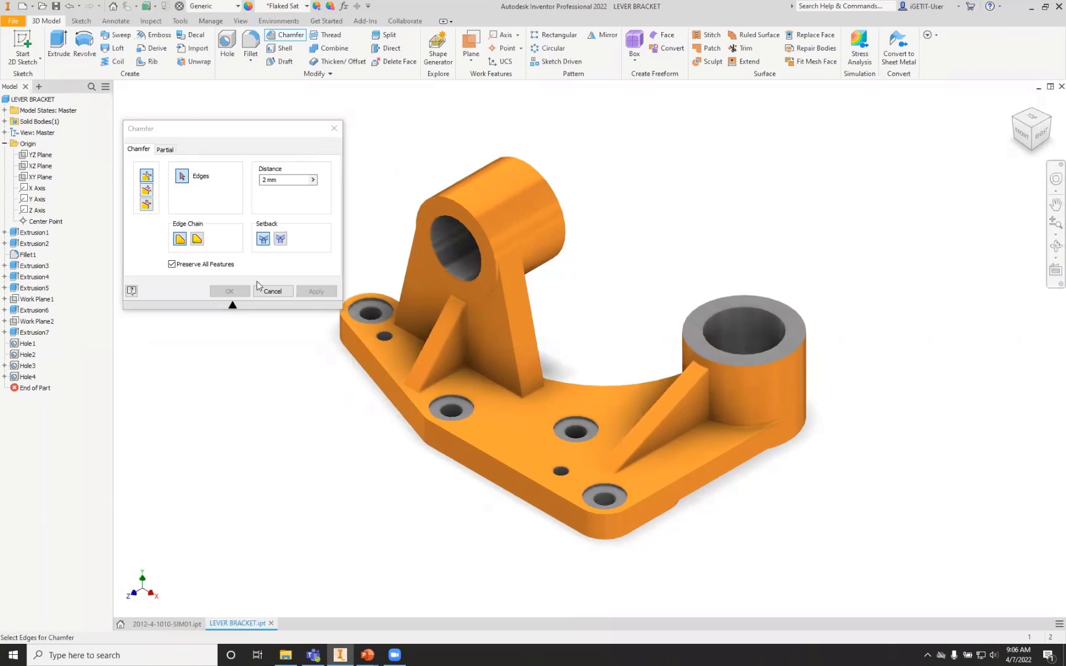
left_click(275, 290)
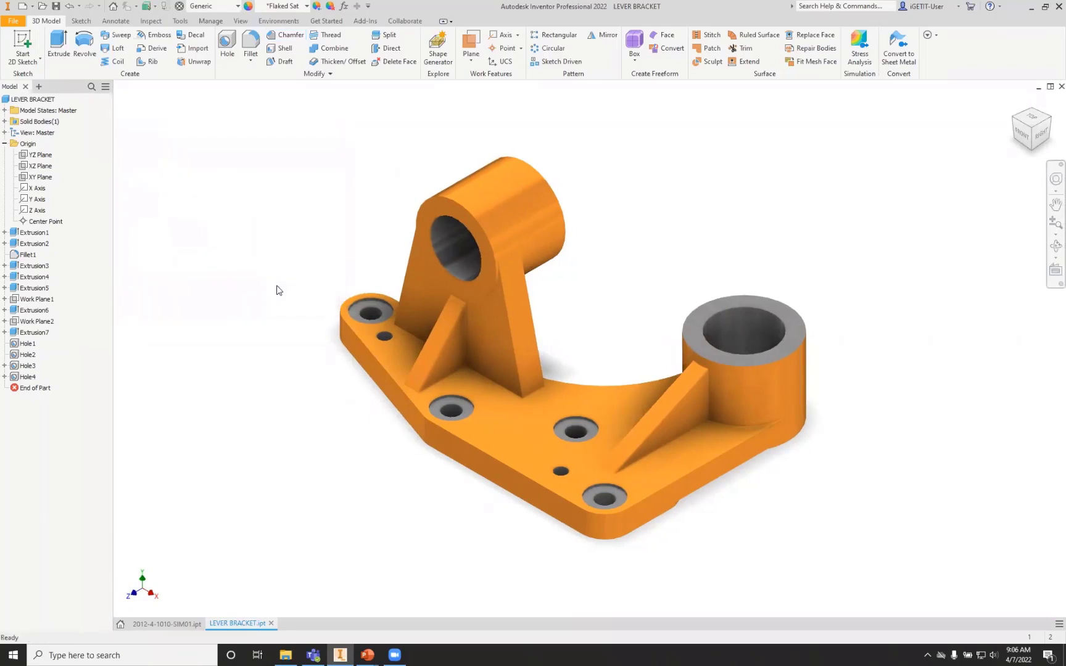
left_click(251, 61)
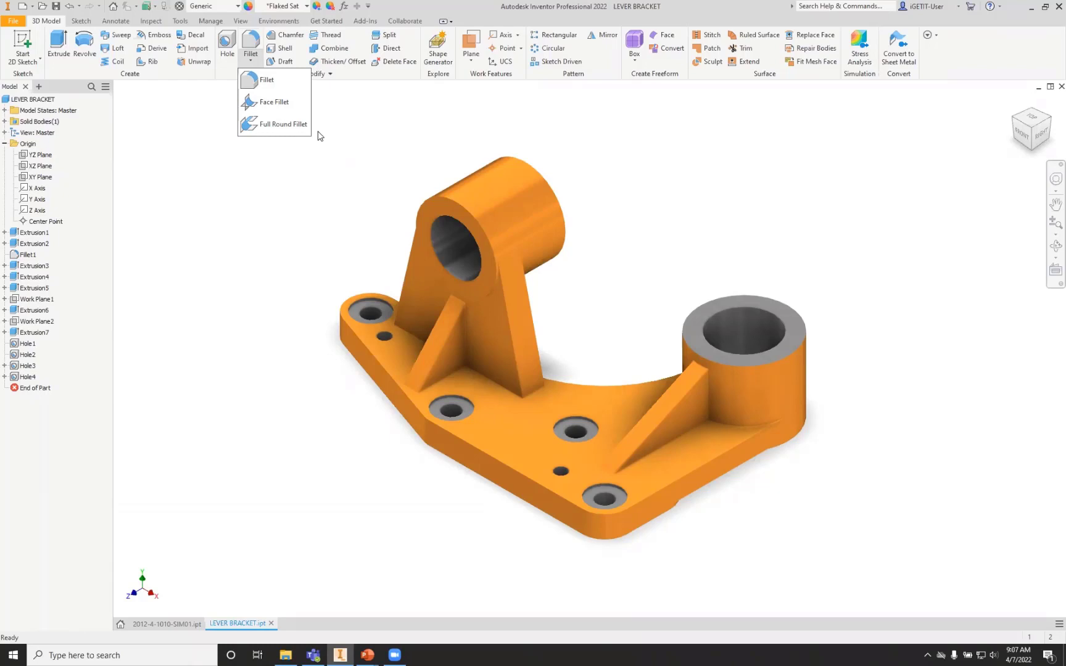
left_click(275, 86)
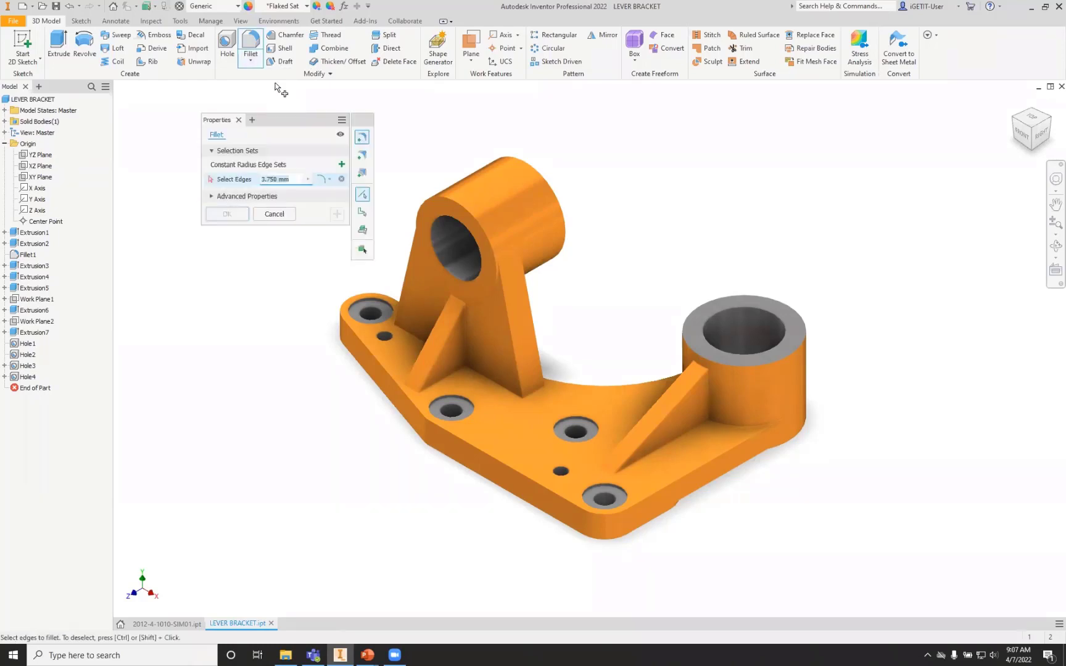
Try docking the Fillet properties panel on both sides of the graphics area, and float it again beside the bracket
left_click_drag(284, 118, 267, 121)
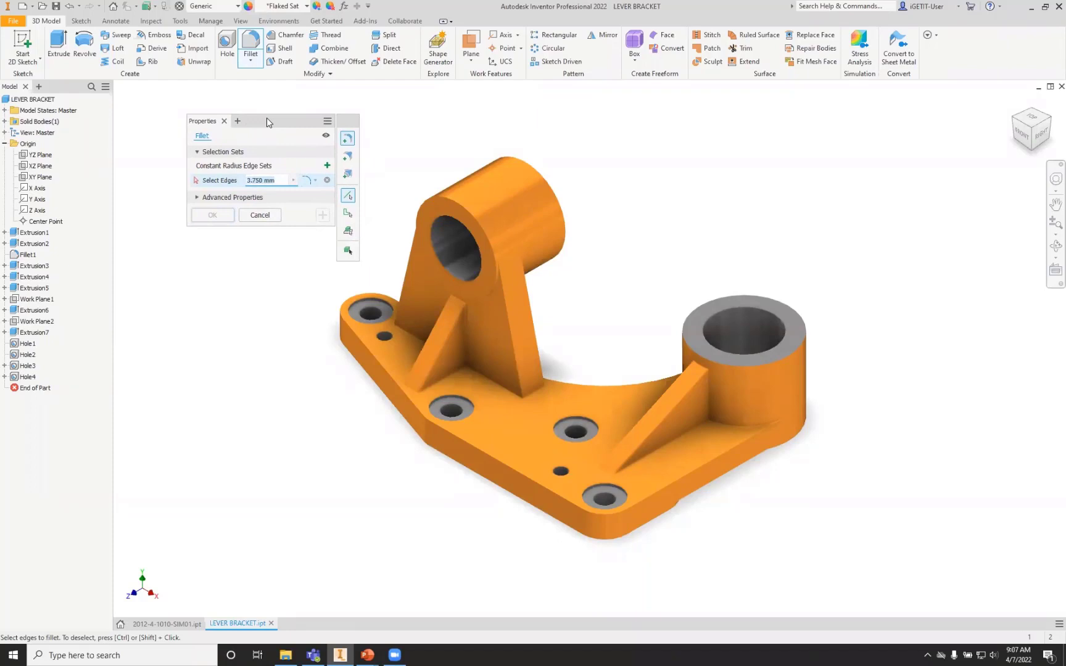
left_click_drag(267, 122, 120, 142)
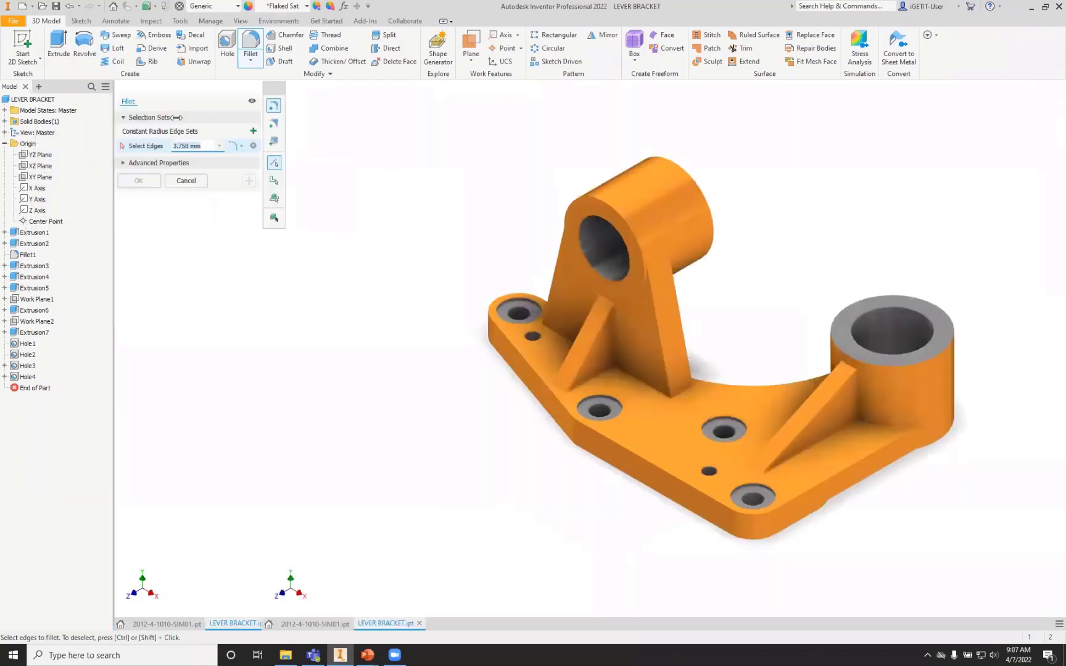
left_click_drag(196, 83, 361, 136)
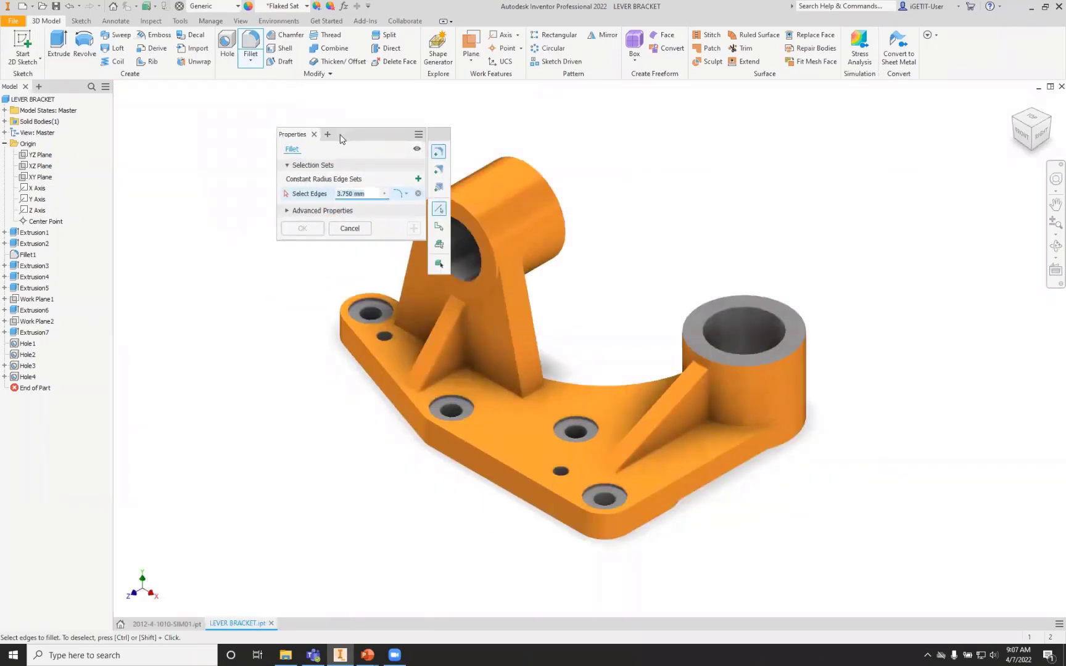
left_click_drag(359, 135, 1058, 185)
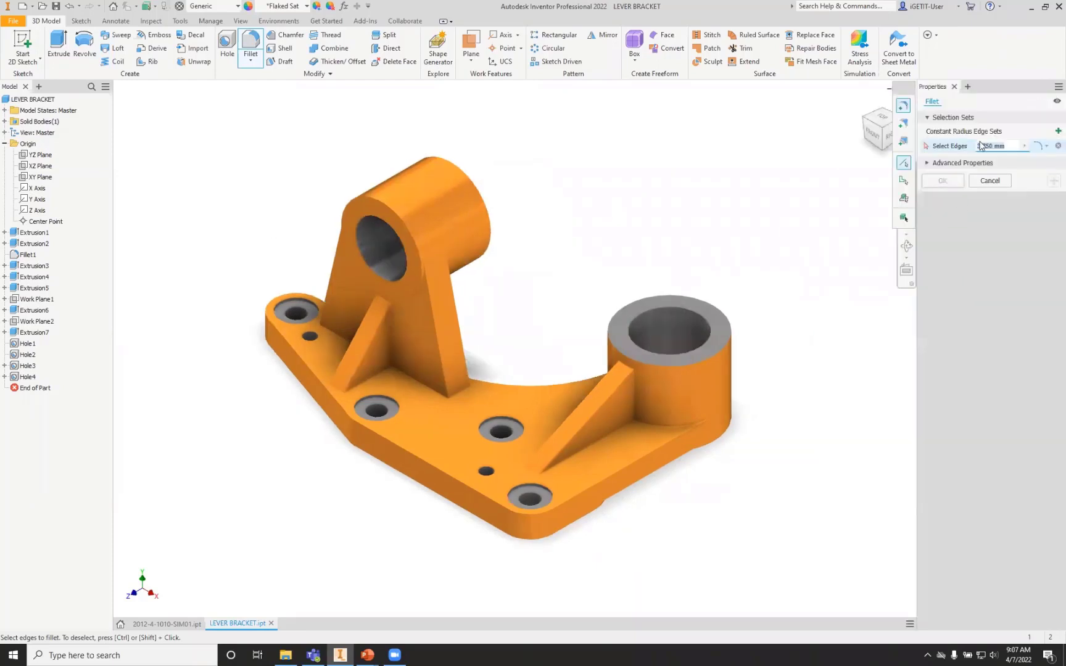
left_click_drag(1010, 90, 292, 143)
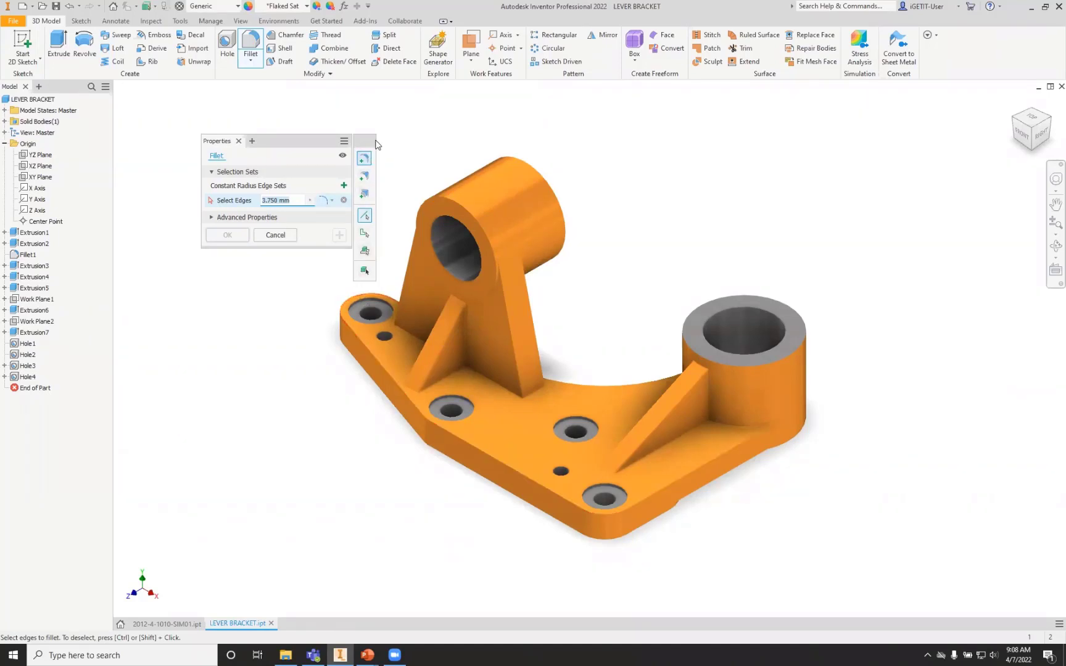
Detach the fillet tool palette, try it at both edges of the graphics area, and reattach it to the properties panel
left_click_drag(369, 146, 844, 139)
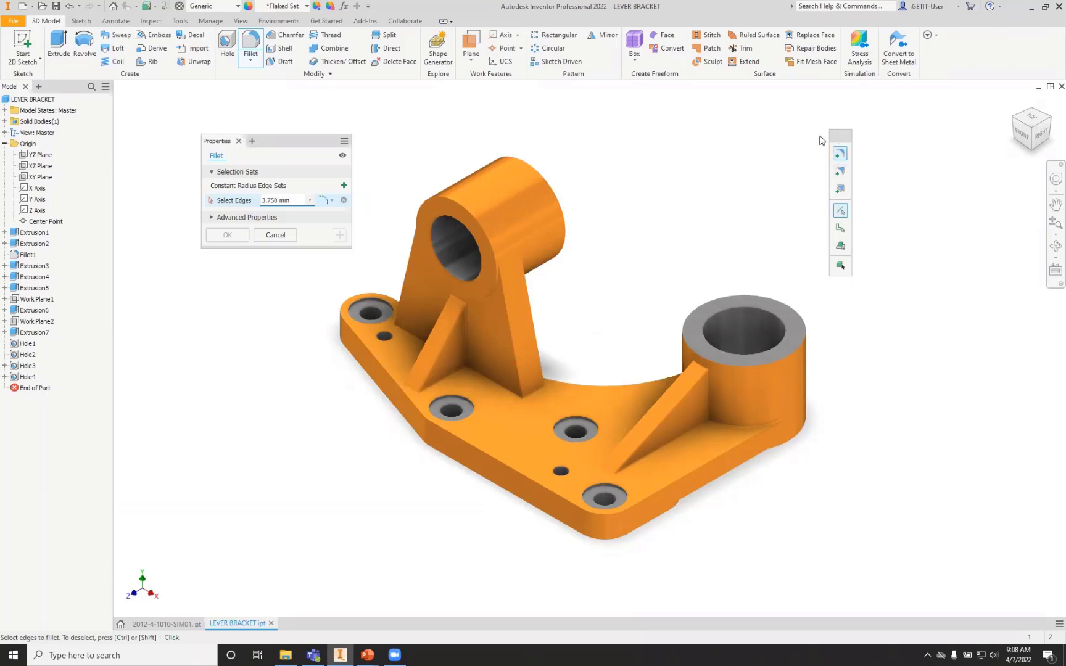
left_click_drag(834, 135, 119, 87)
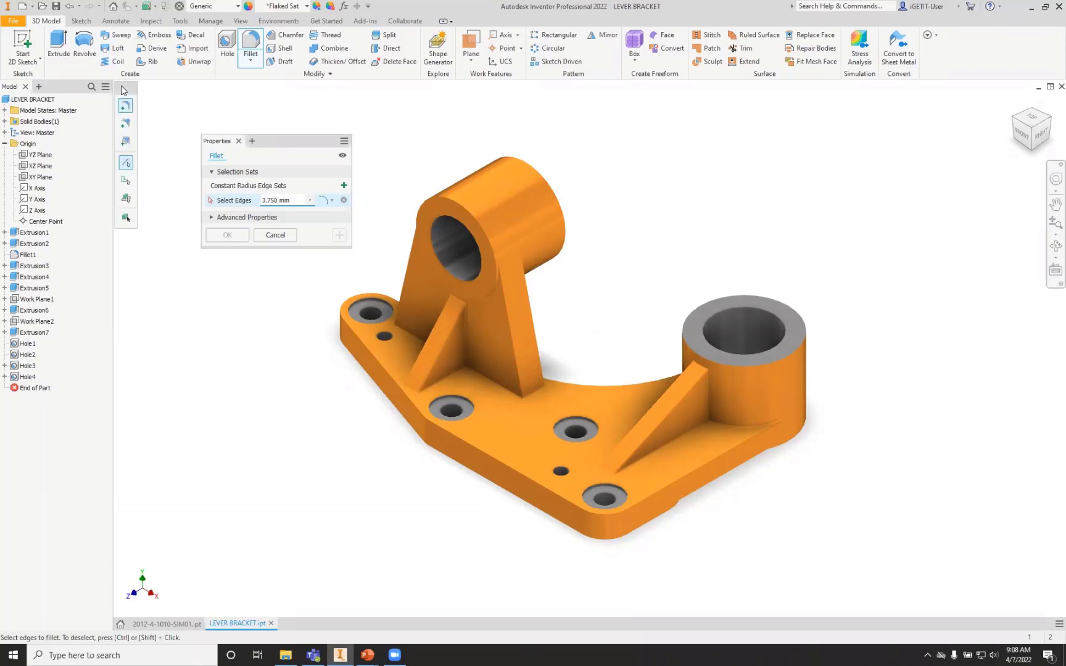
left_click_drag(132, 93, 1051, 93)
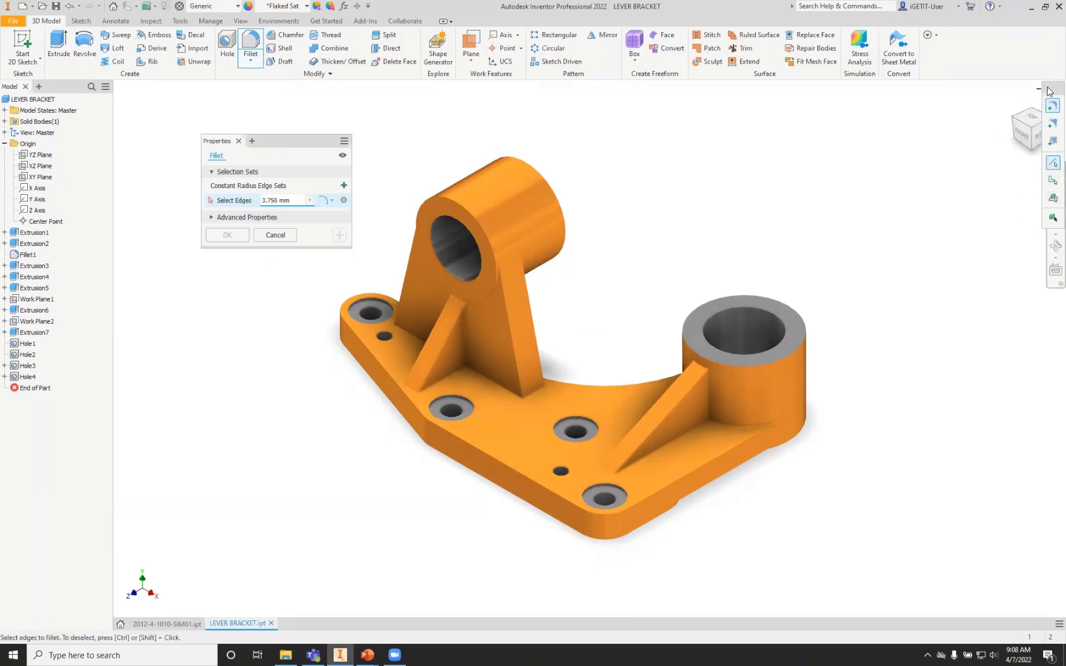
left_click_drag(1050, 92, 607, 134)
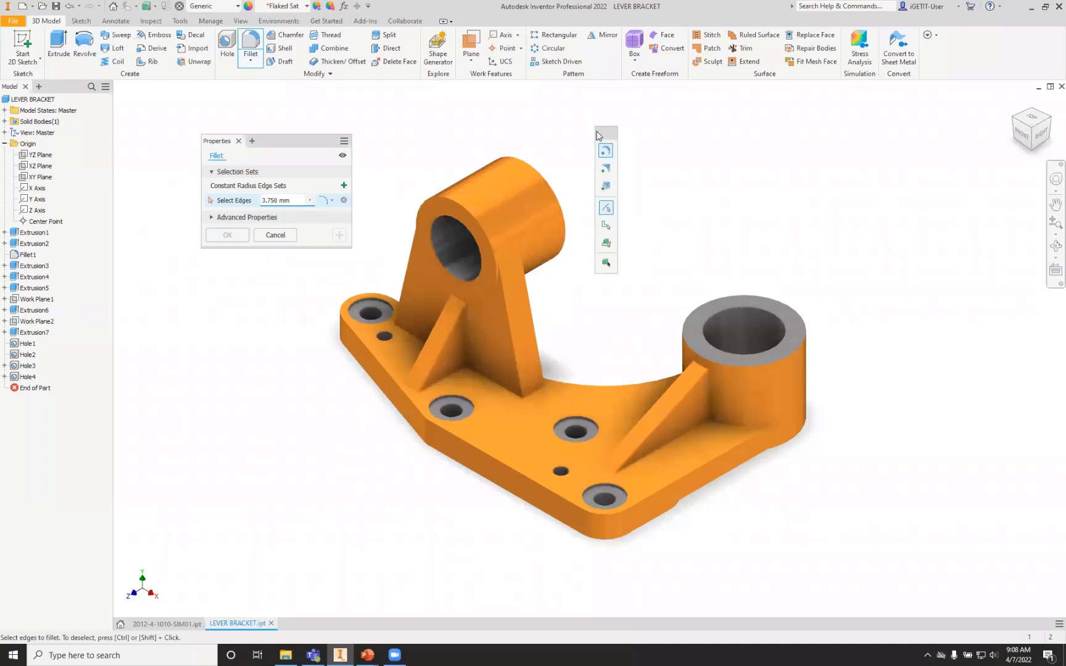
left_click_drag(597, 135, 356, 143)
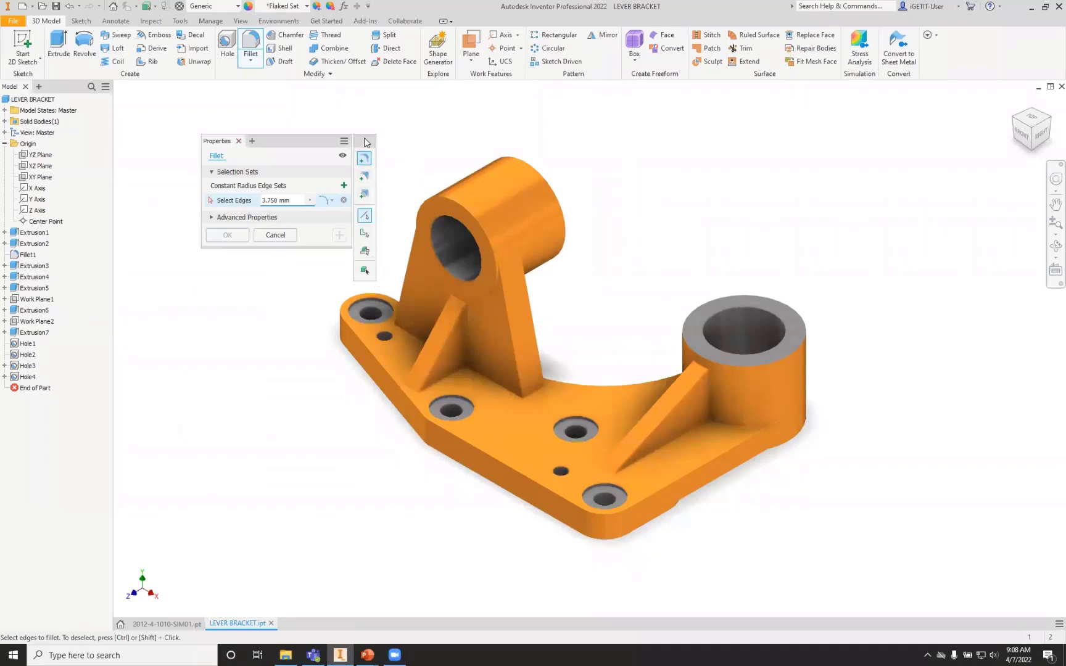
Detach the tool palette again, restart the Fillet command to test its placement, and reattach the palette to the properties panel
left_click_drag(357, 147, 810, 148)
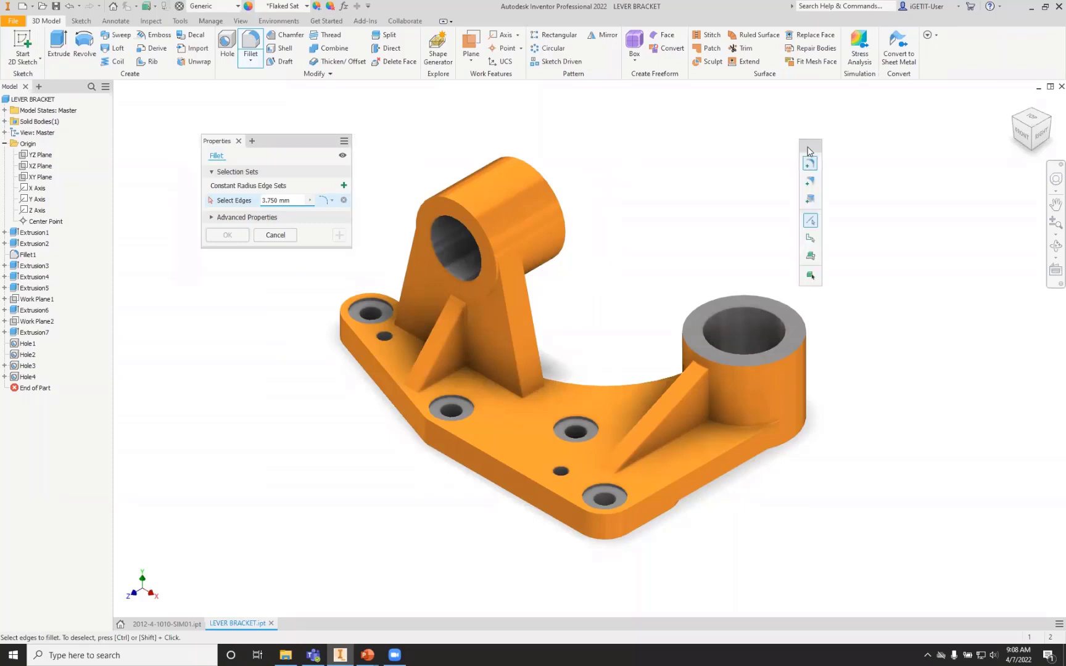
mouse_move(274, 144)
left_mouse_down()
mouse_move(249, 192)
mouse_move(829, 147)
mouse_move(269, 139)
left_mouse_up()
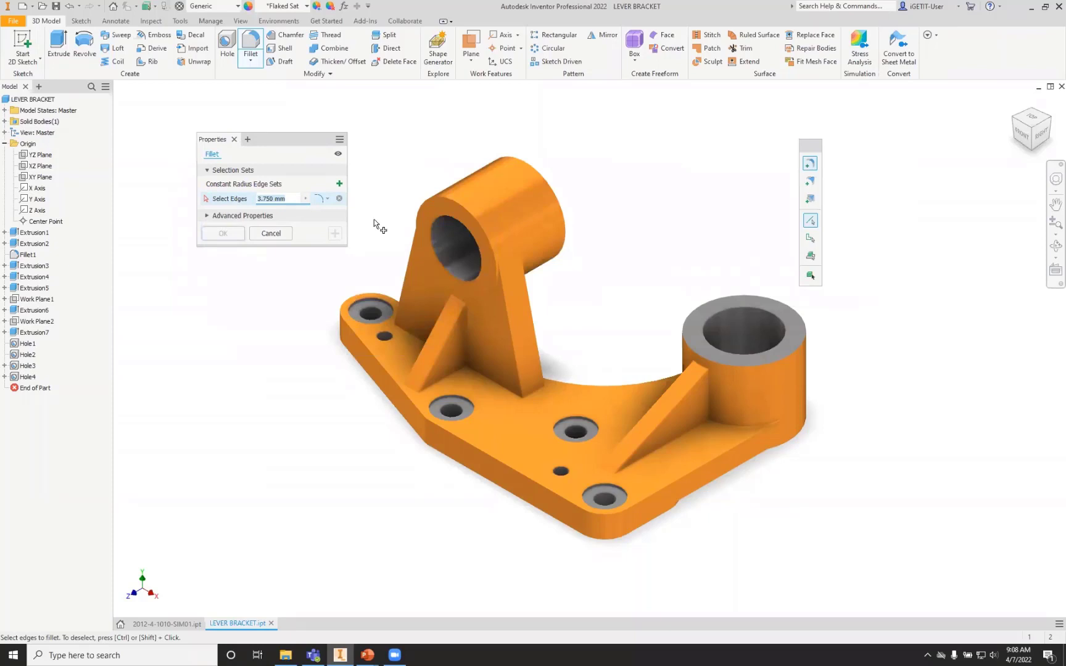
left_click(271, 233)
left_click(250, 45)
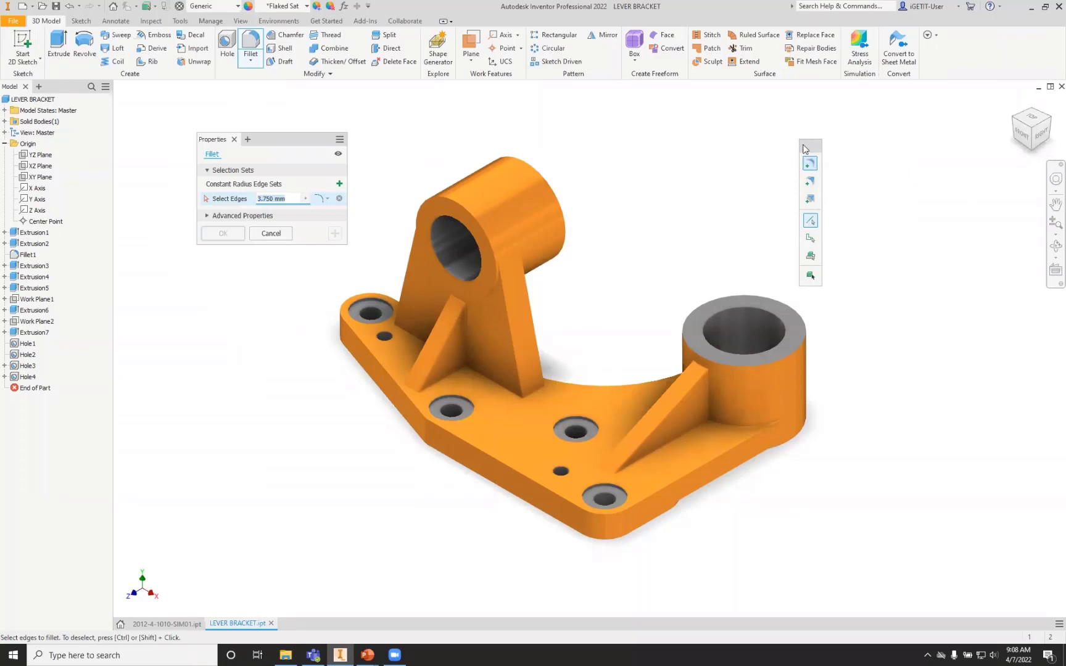
left_click_drag(803, 148, 277, 138)
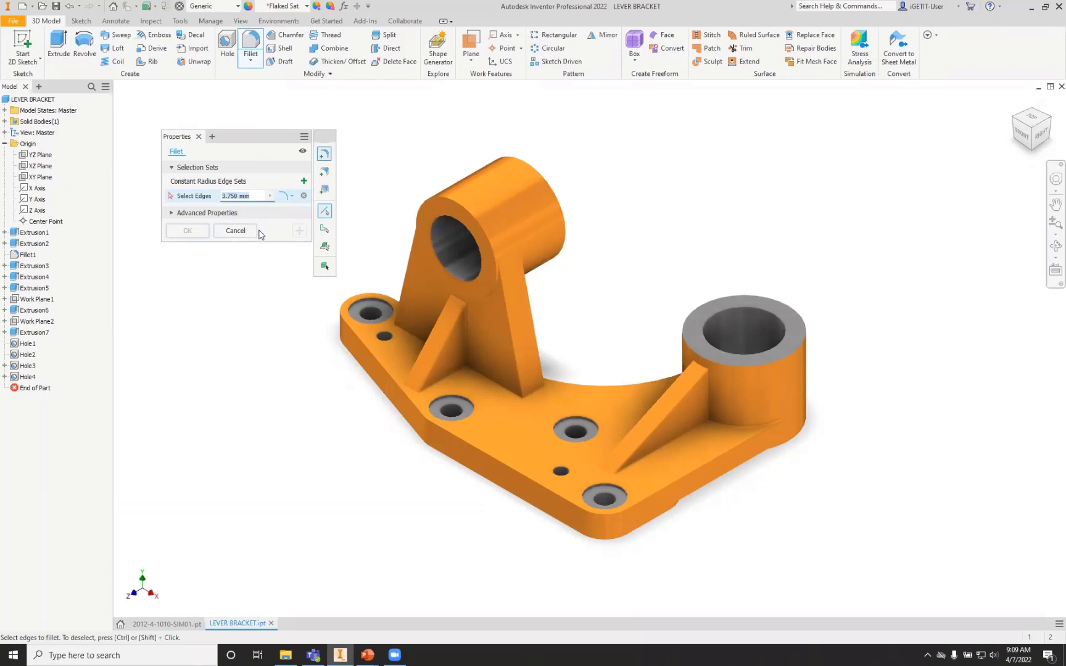
Name the new fillet feature "Fillet 2"
left_click(184, 150)
type("2")
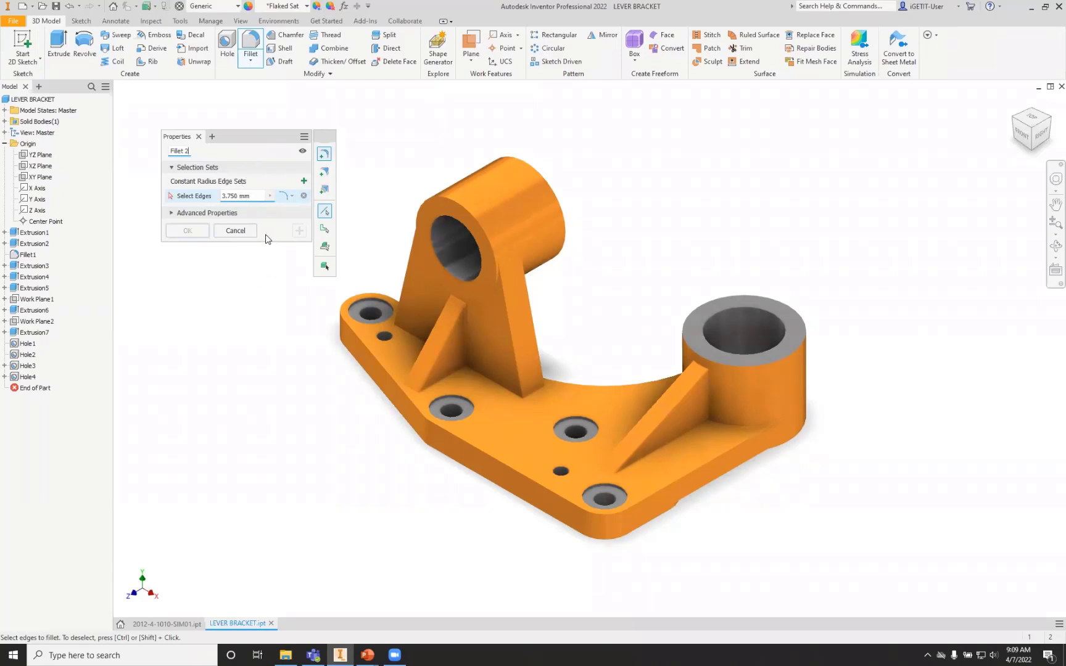
left_click(302, 152)
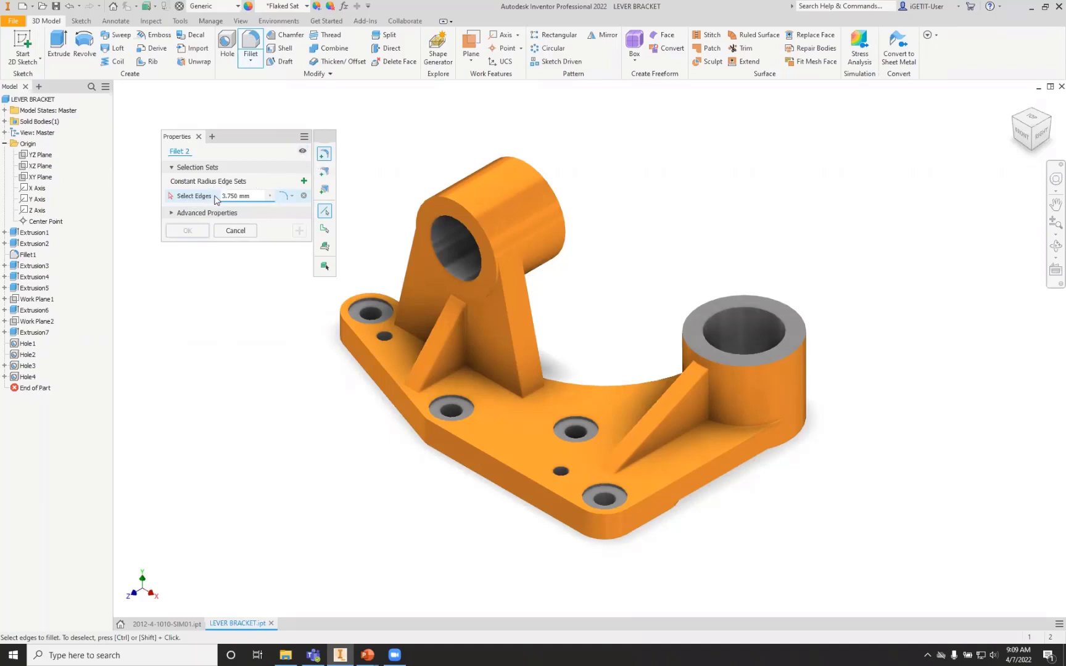
Collapse and expand the fillet's Selection Sets, and review its Advanced Properties options
left_click(171, 168)
left_click(172, 167)
left_click(174, 213)
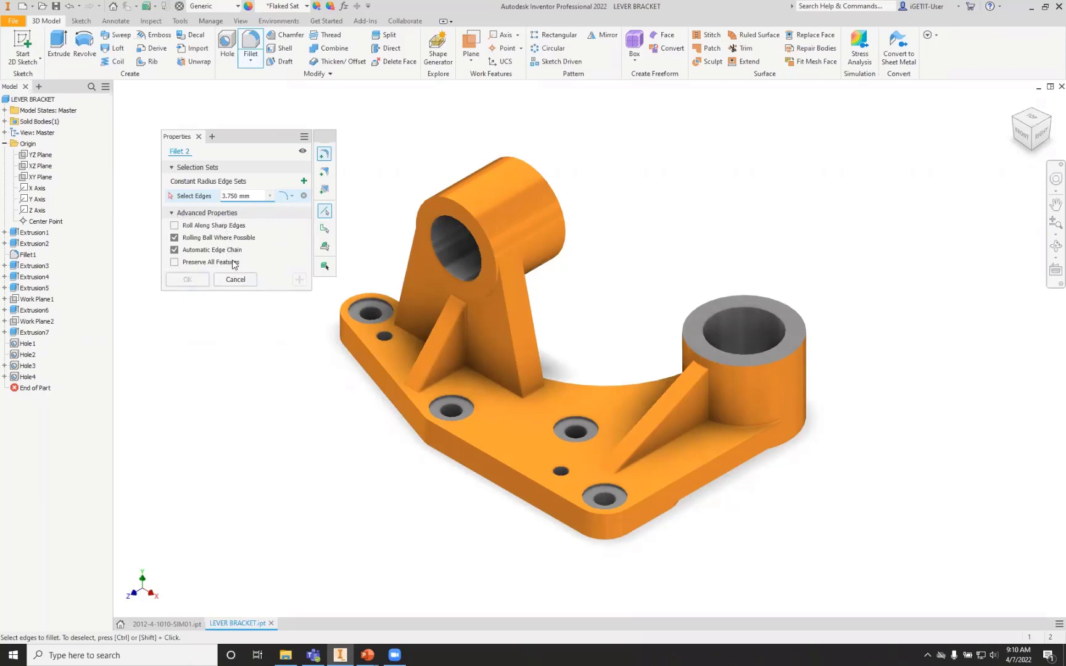
left_click(172, 214)
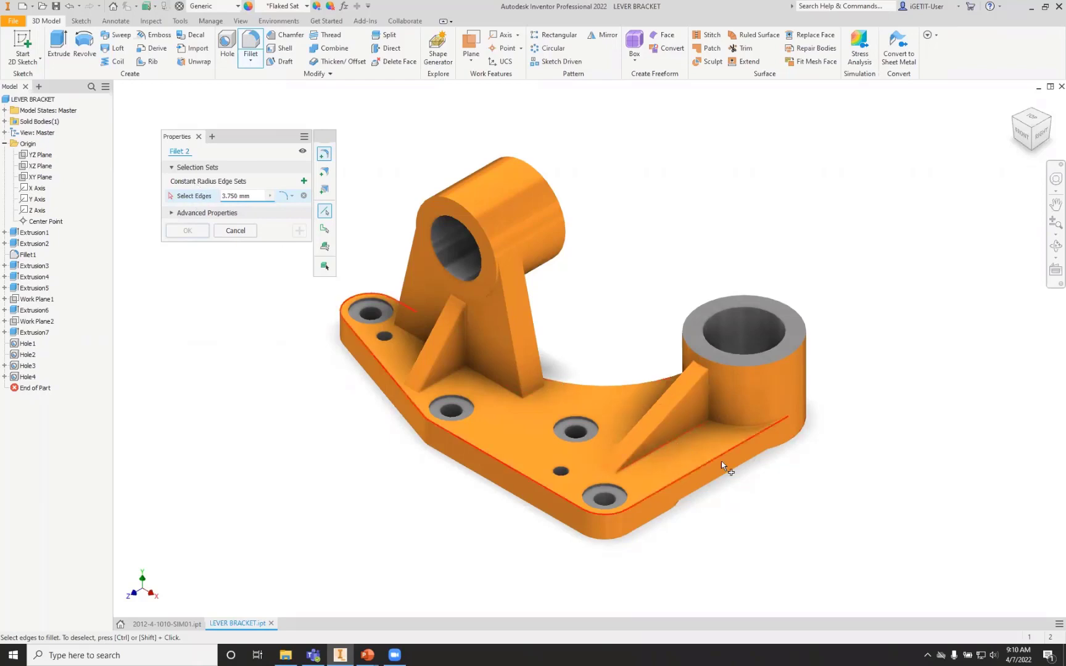
Select the base-plate edge of the rib beside the upright boss for filleting, and toggle the preview off and on
scroll(721, 461, "up", 3)
left_click(645, 421)
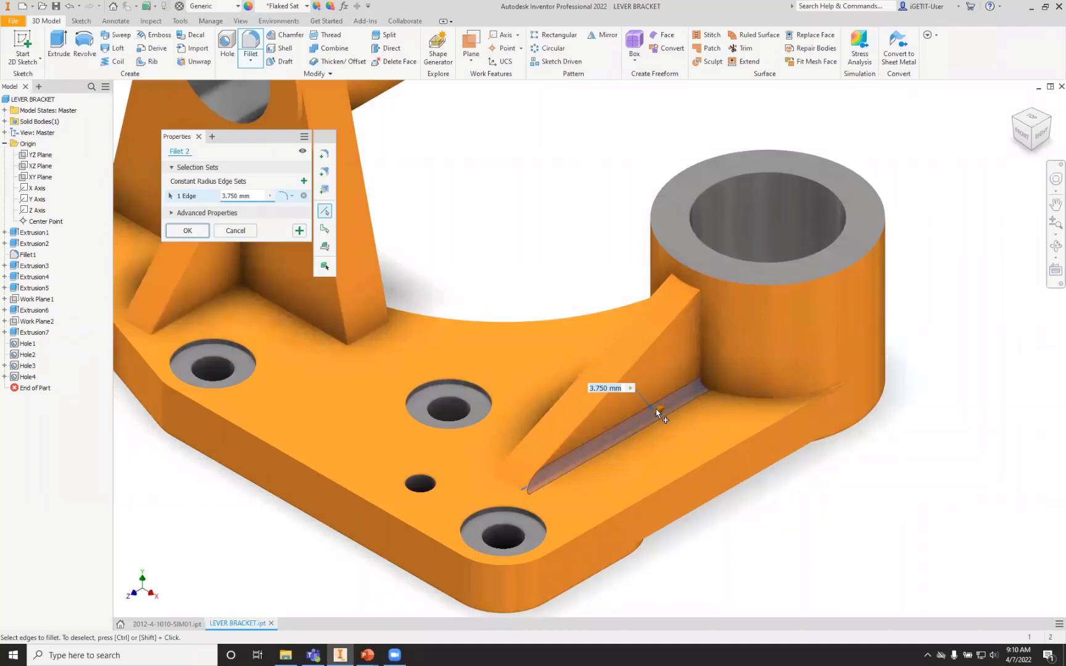
left_click(302, 150)
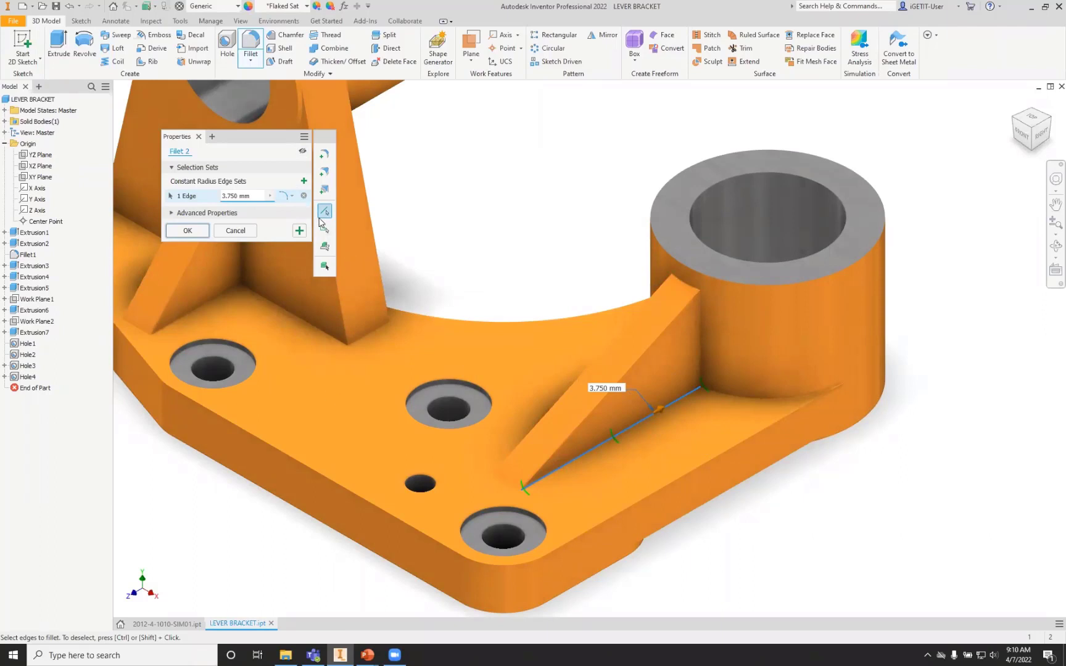
left_click(302, 152)
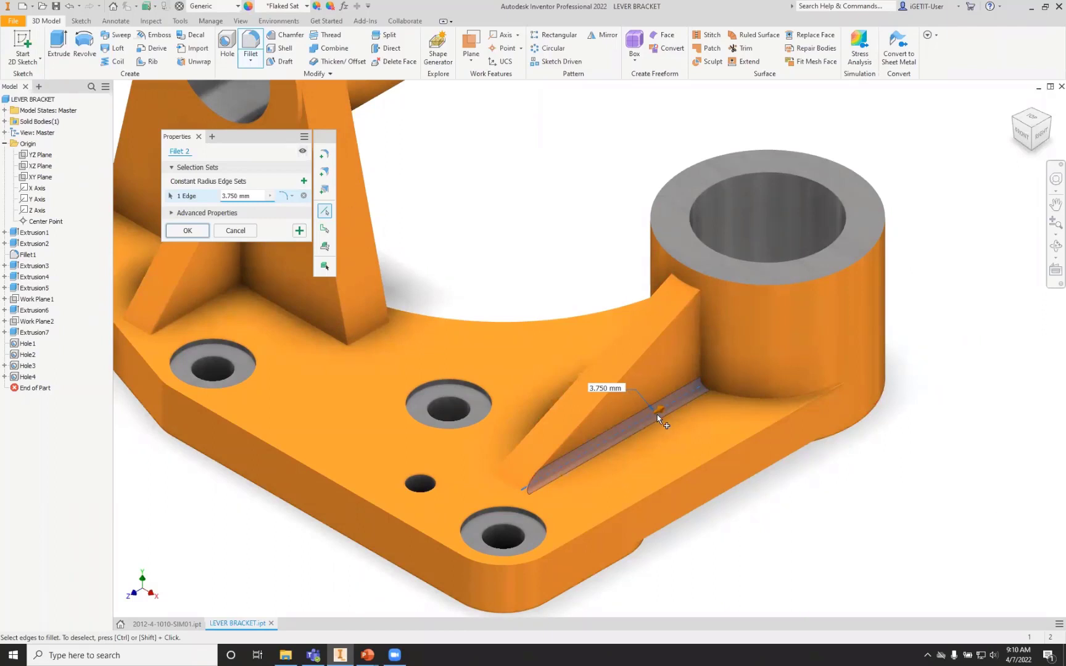
Adjust the rib edge fillet's radius to 2.5 mm with the on-model handle, and replace it with an exact 3 mm
left_click_drag(659, 411, 658, 409)
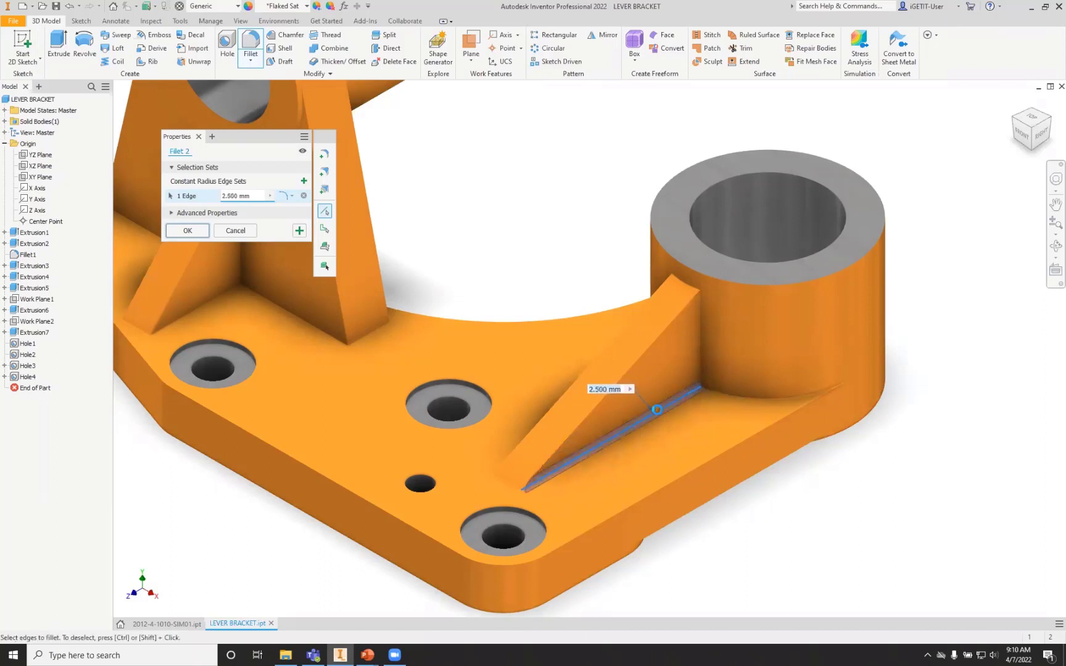
left_click(256, 195)
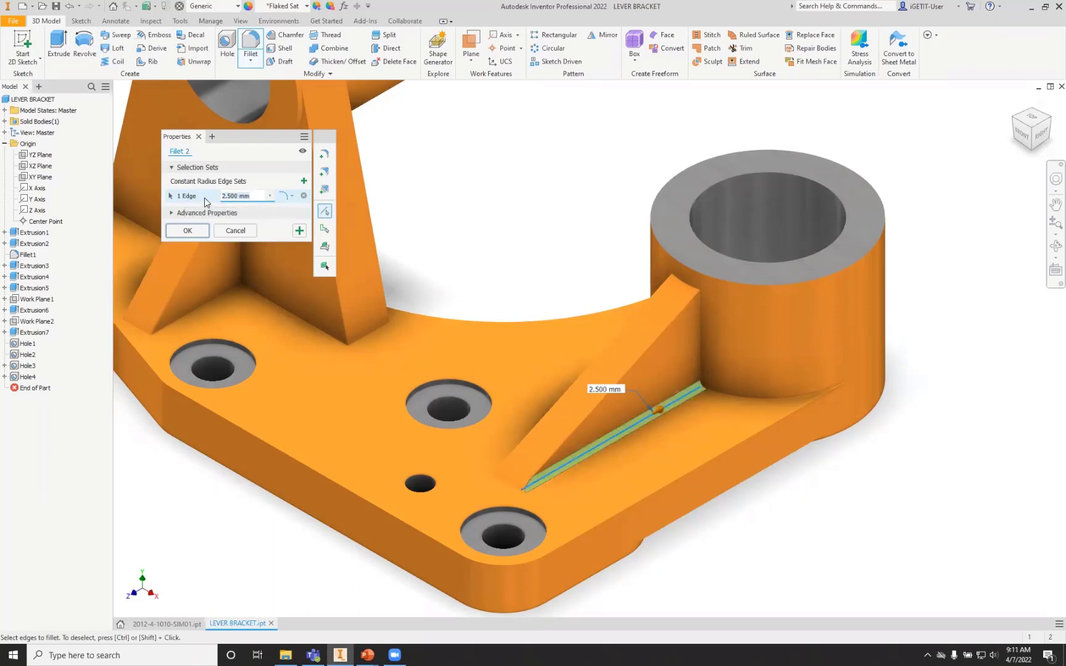
type("3")
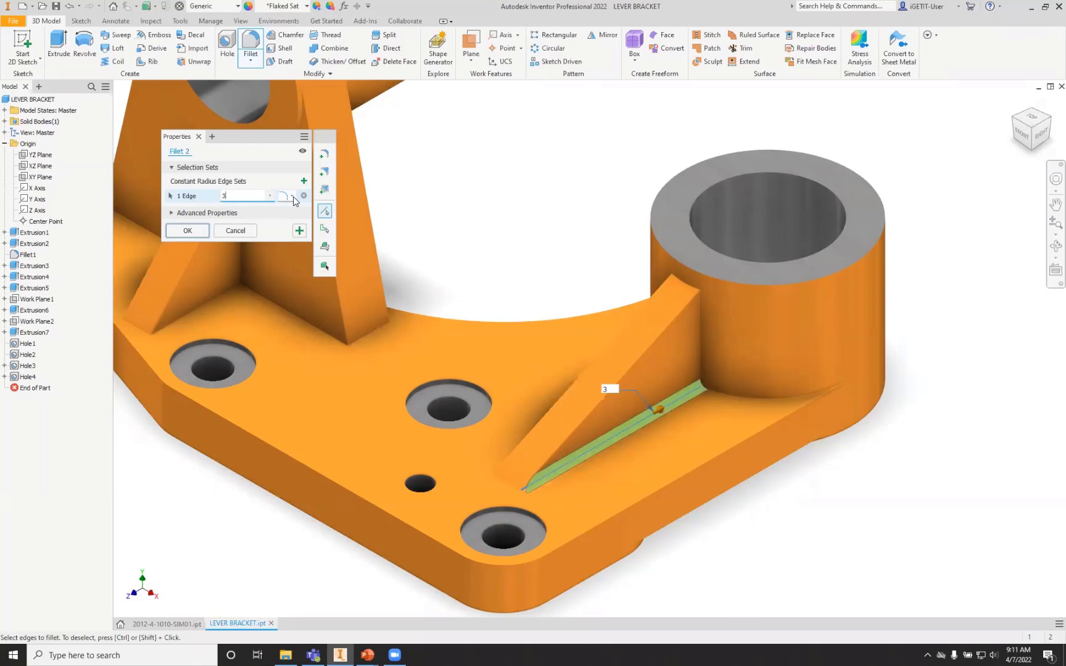
Change the rib fillet's profile to Smooth G2 for comparison, switch it to Inverted, and inspect the preview up close
left_click(293, 196)
left_click(306, 229)
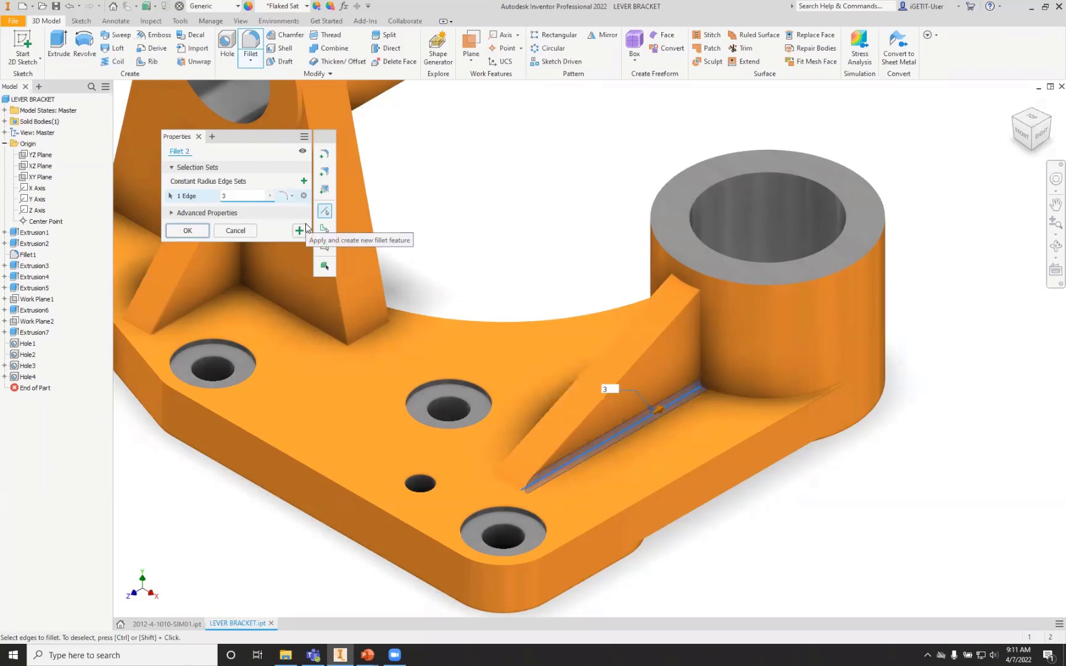
left_click(293, 195)
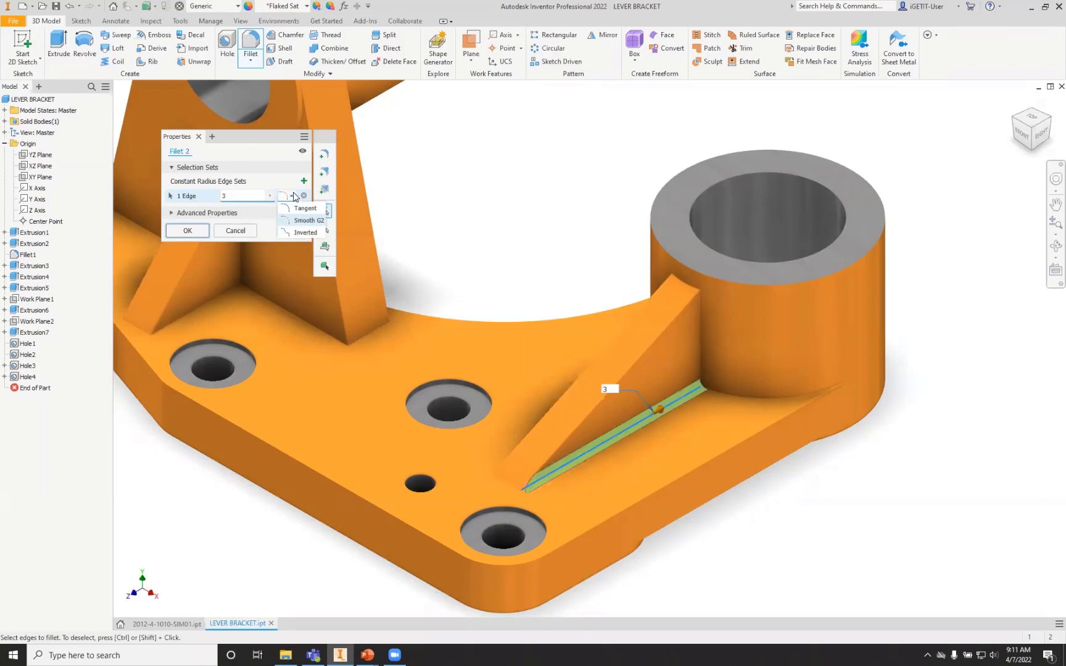
left_click(301, 236)
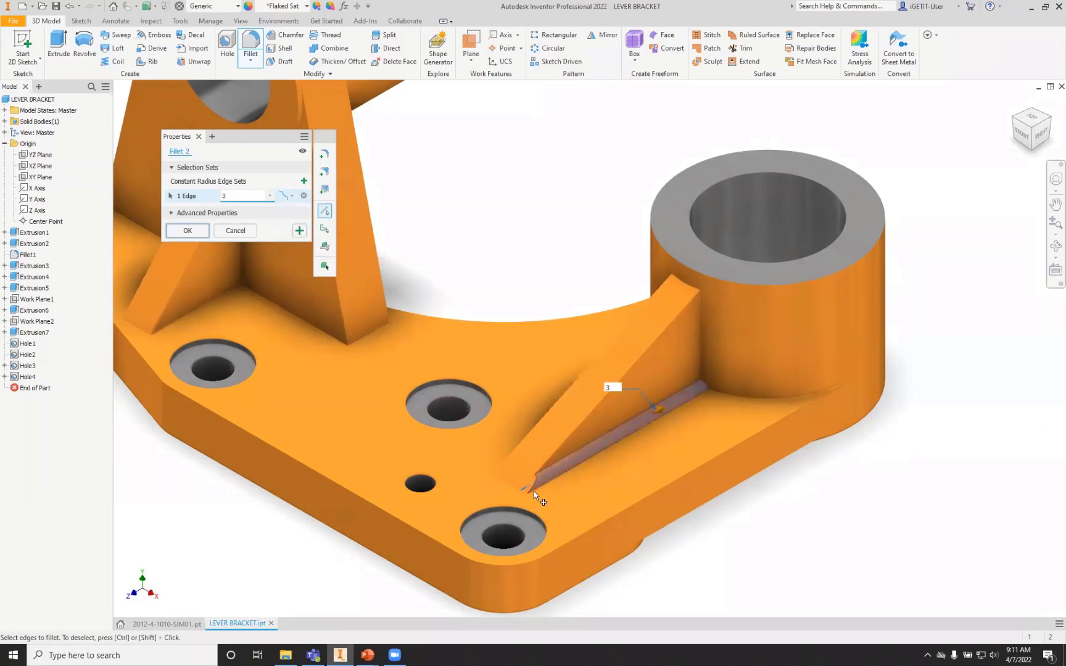
middle_click_drag(534, 491, 605, 471, "shift")
scroll(605, 471, "down", 5)
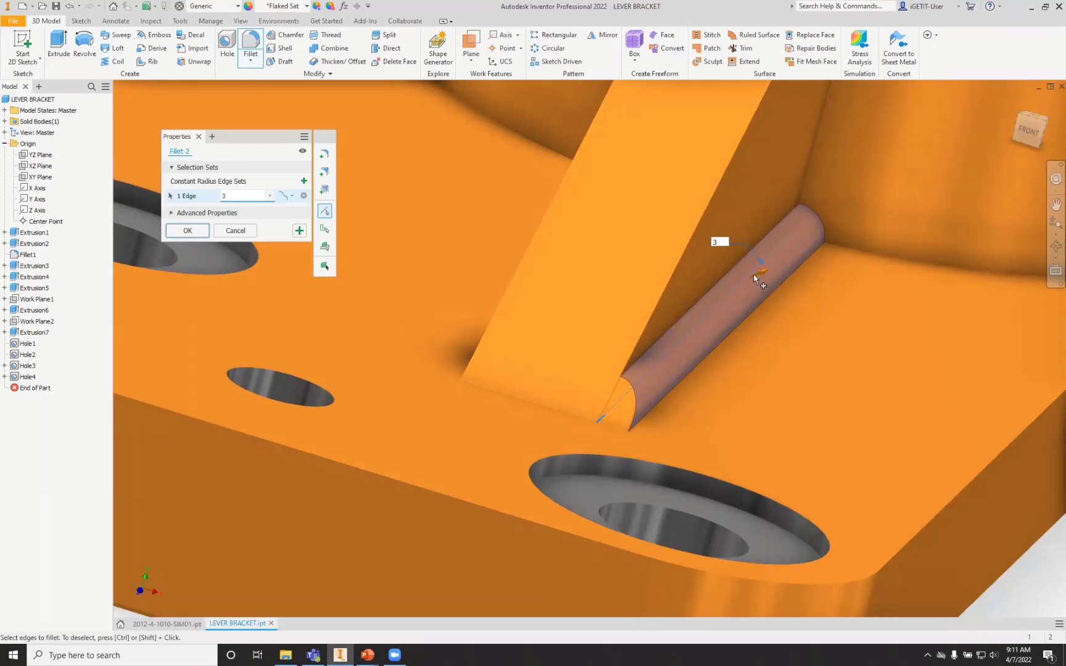
Increase the rib fillet's radius to 4.5 mm and set its profile to Tangent
left_click_drag(754, 276, 759, 273)
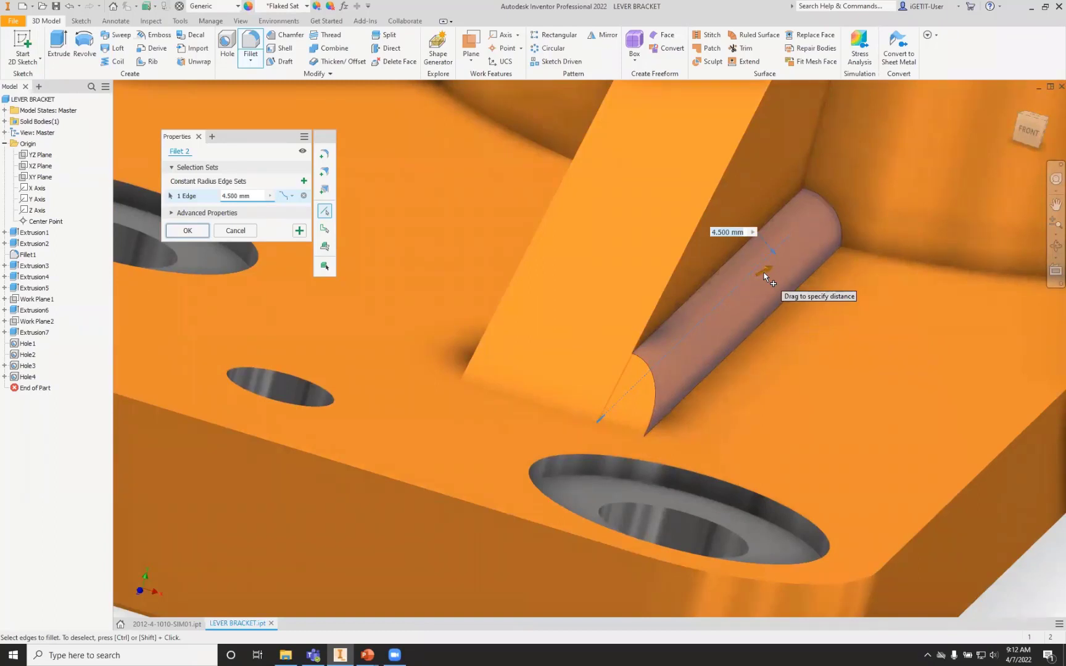
left_click(288, 196)
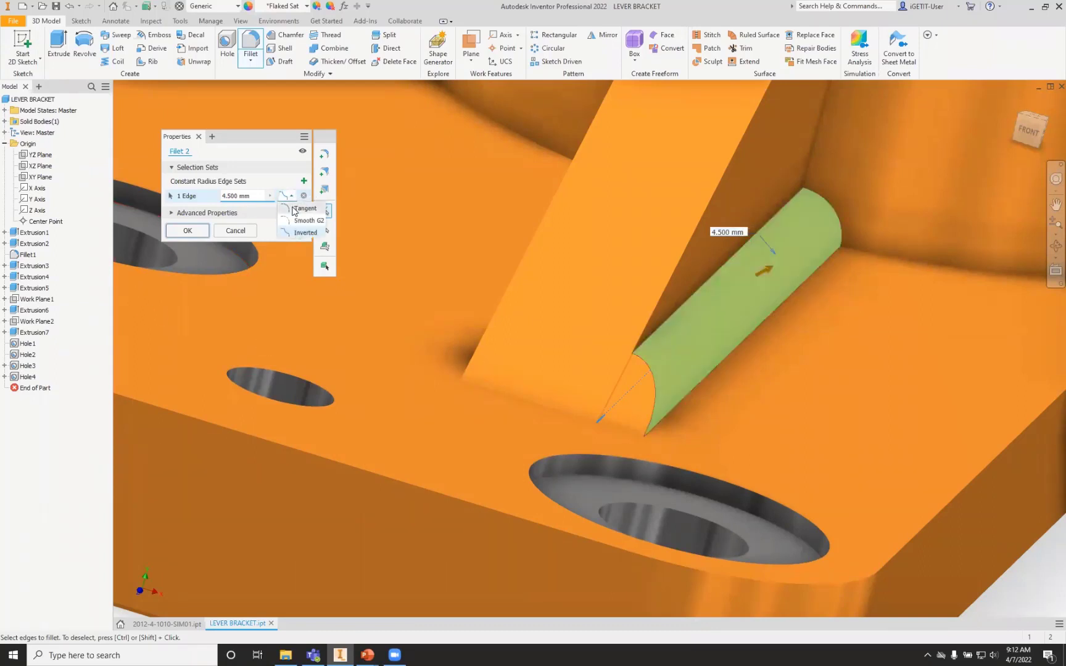
left_click(295, 210)
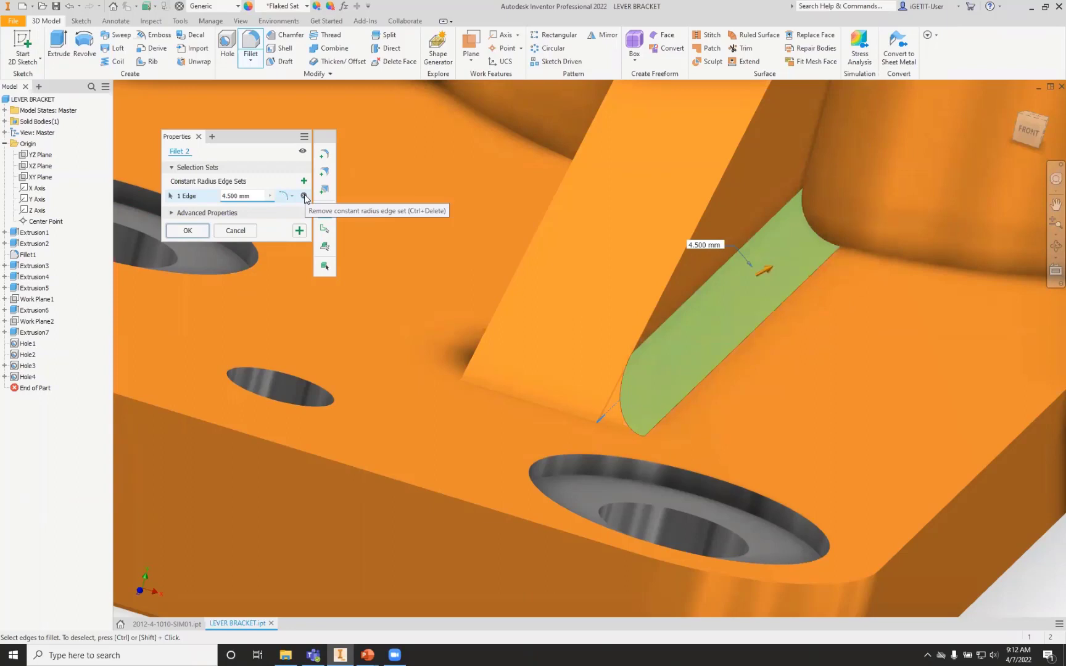
Deselect the rib edge from the 4.5 mm fillet, reselect it, and clear the selection by removing the edge set
left_click(697, 327, "ctrl")
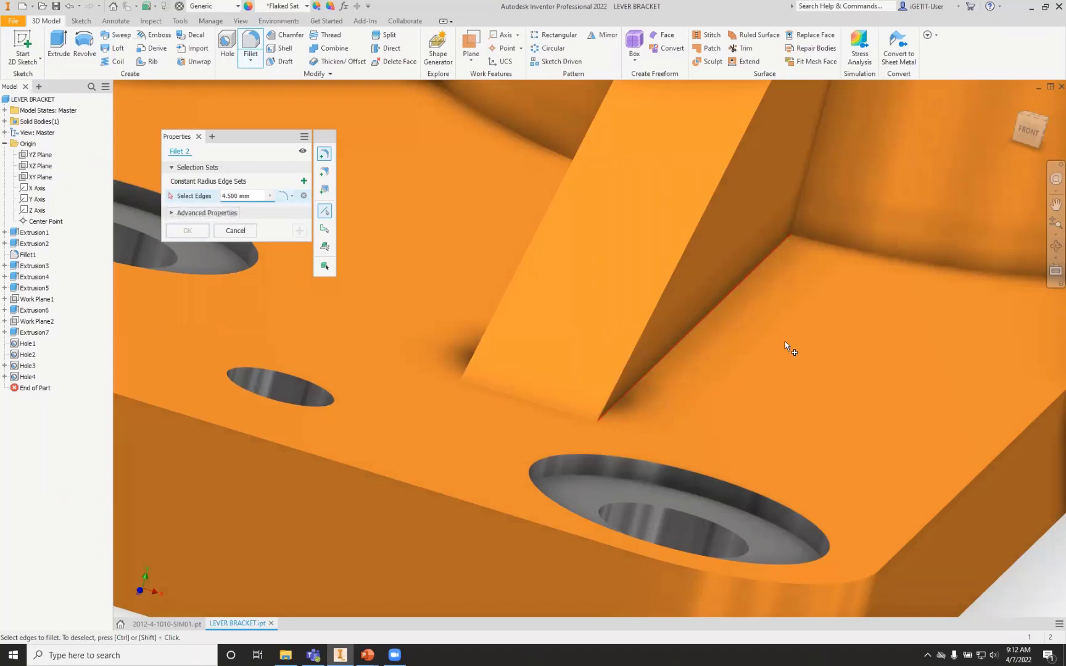
left_click(728, 311)
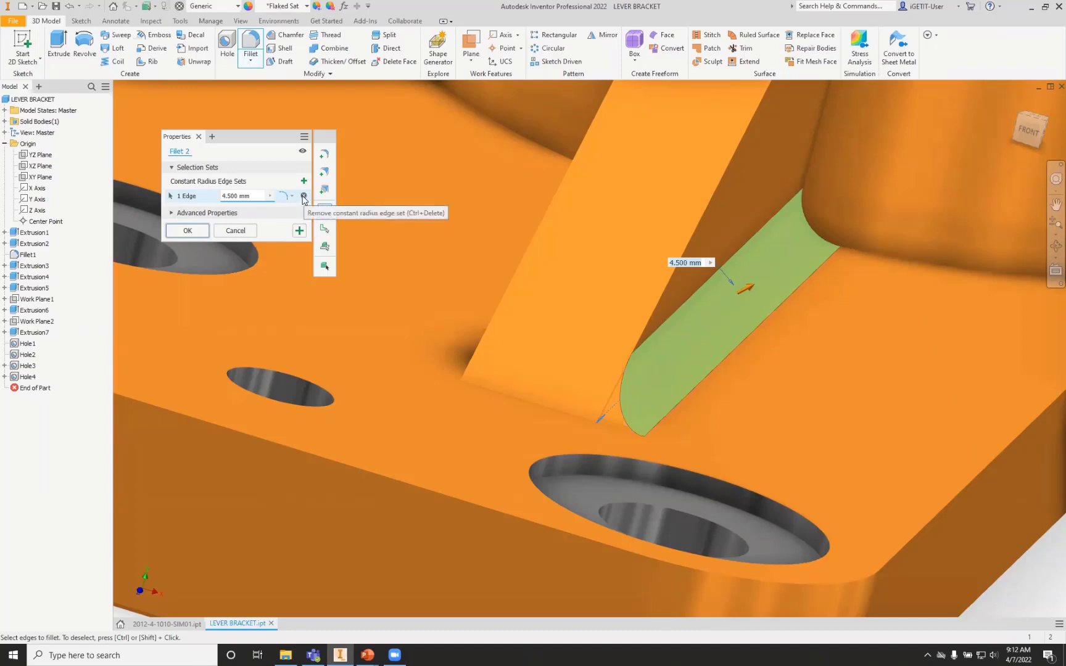
left_click(303, 196)
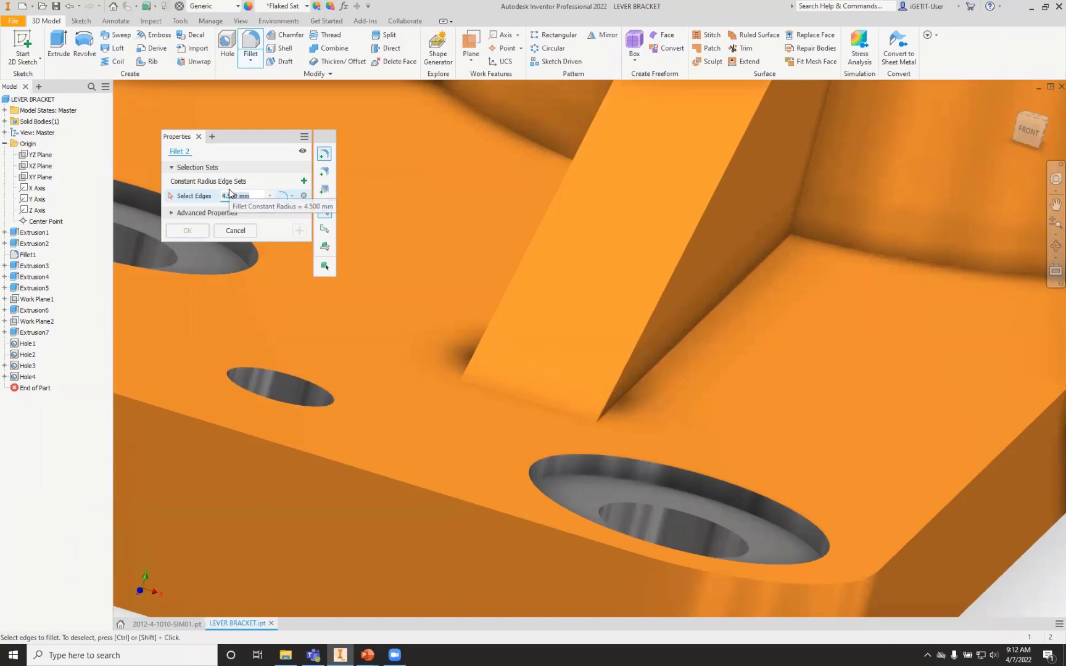
Select the rib edge and adjoining boss base edge, and put their counterparts on the rib's opposite side in a second constant-radius edge set
left_click(721, 300)
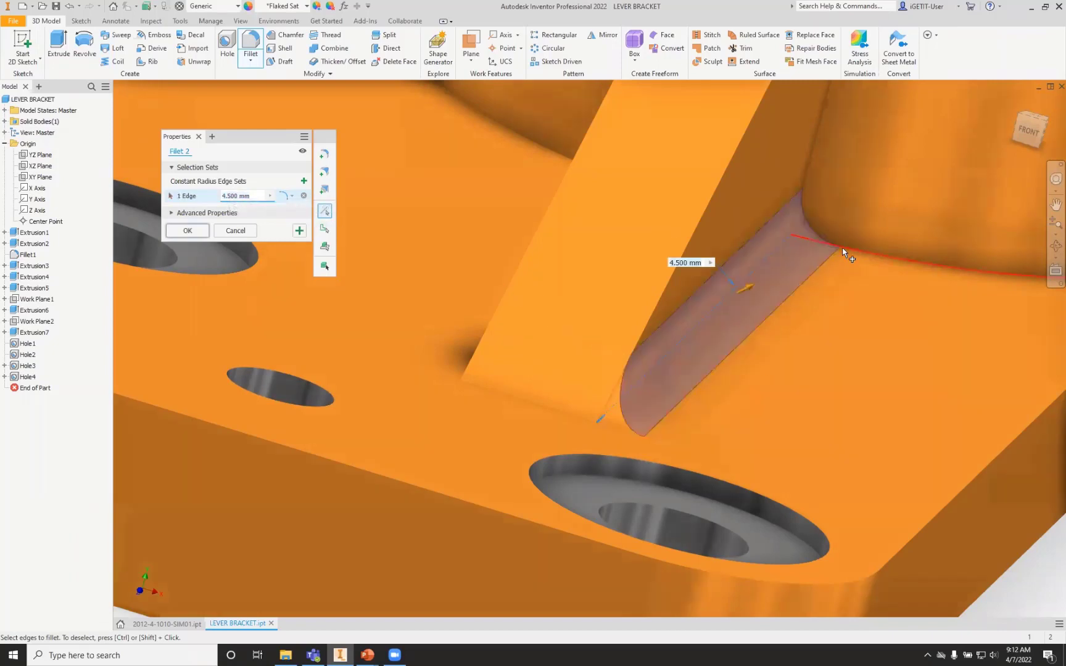
left_click(842, 248)
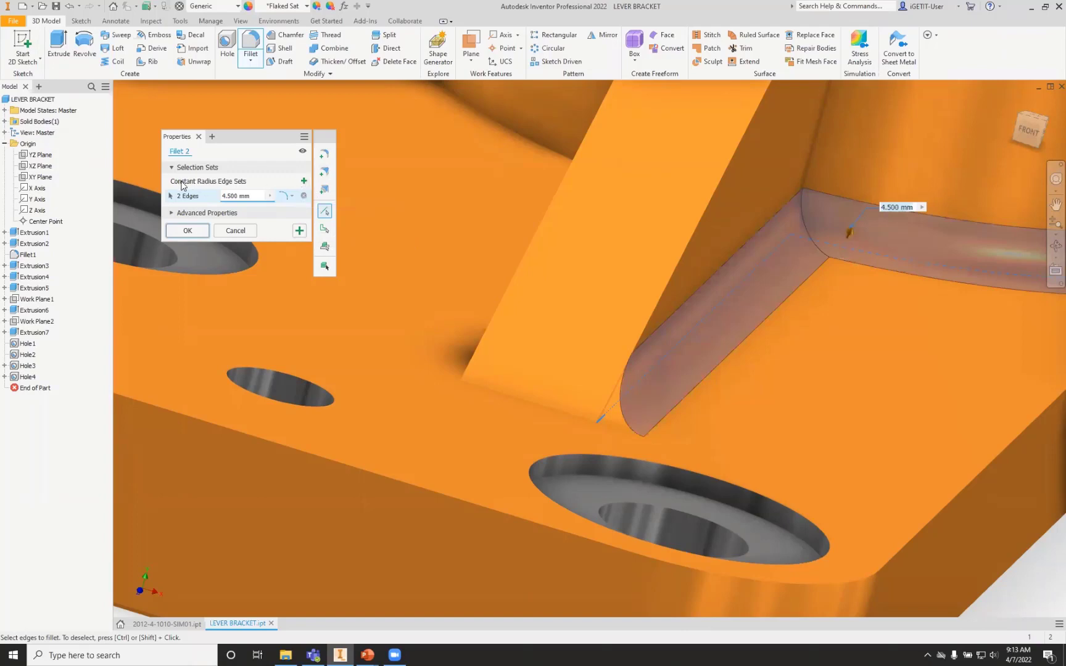
left_click(303, 182)
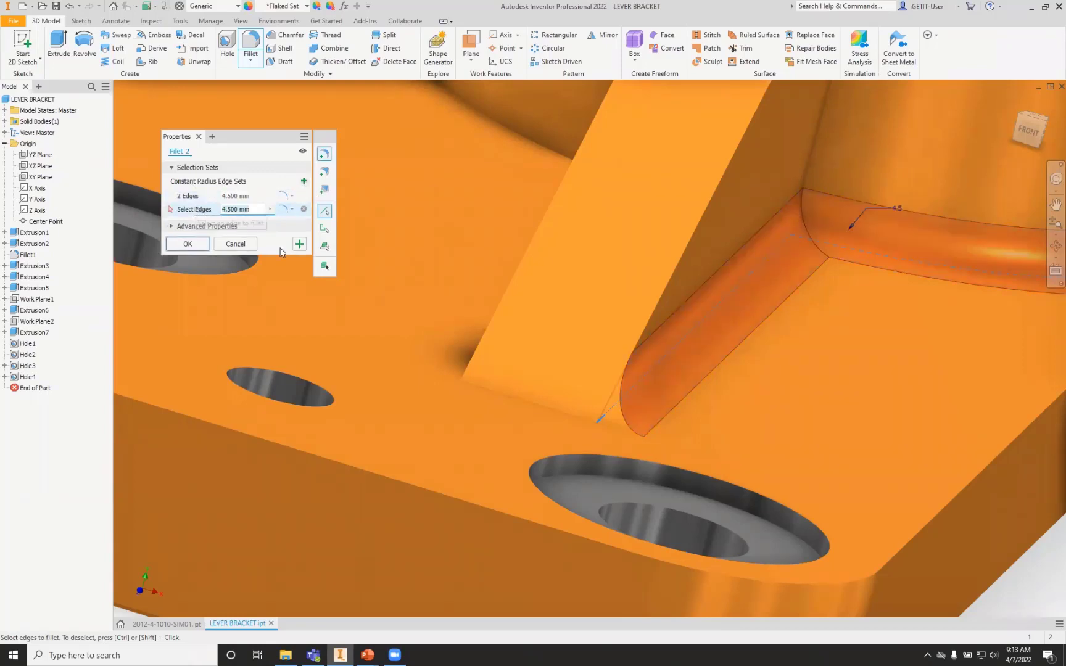
left_click(542, 302)
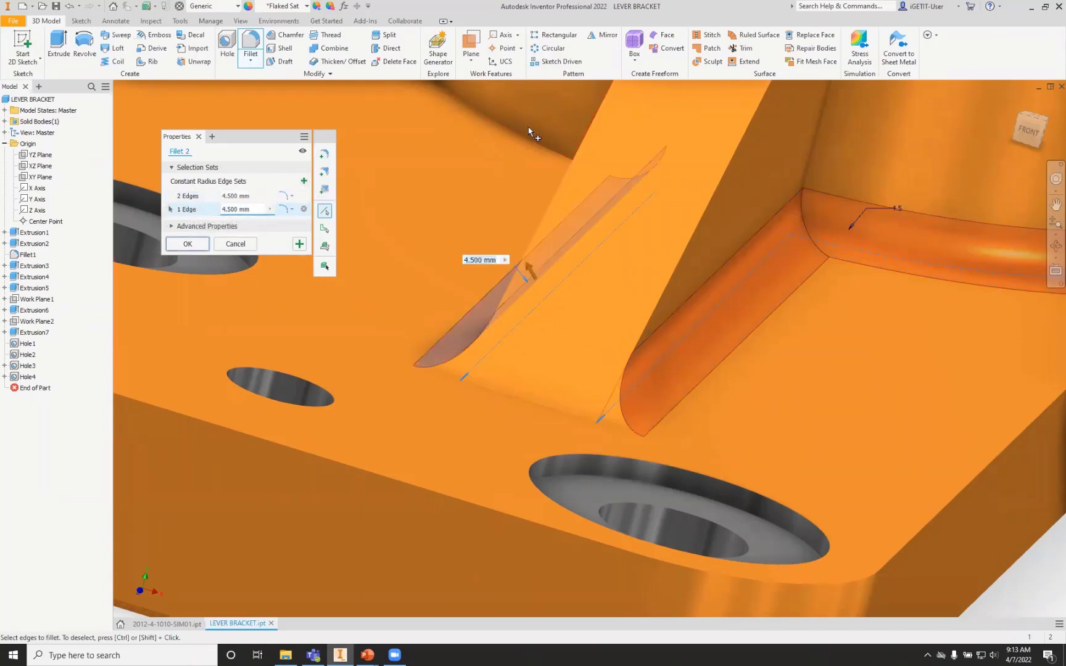
left_click(532, 146)
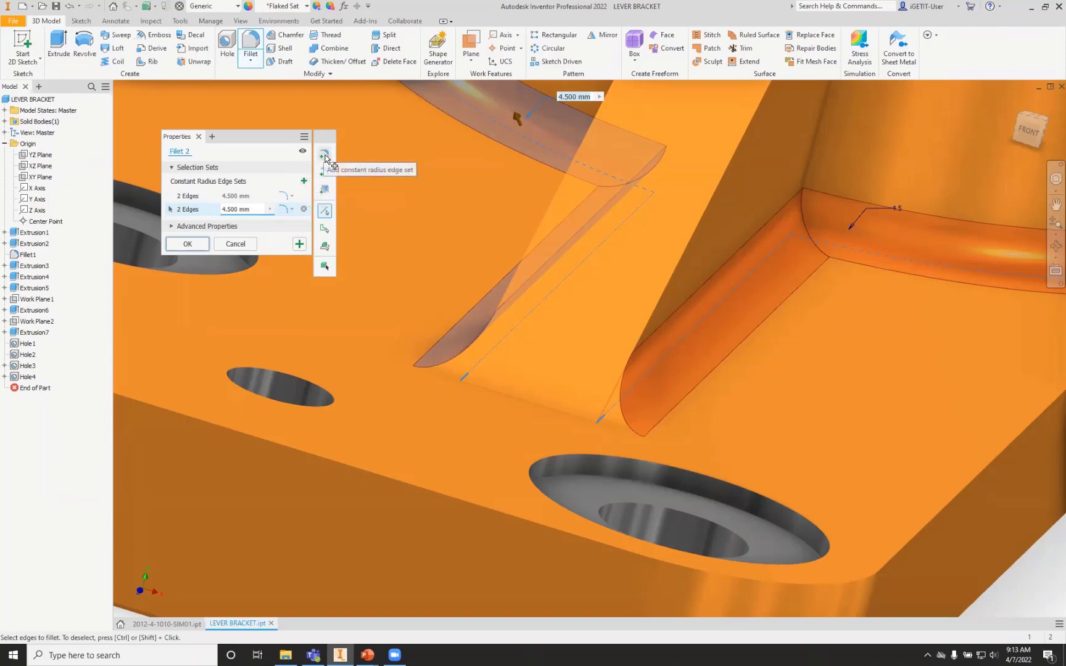
Add a third constant-radius edge set, set the second set's radius to 3 mm, and add the boss's top outer rim to it
left_click(325, 155)
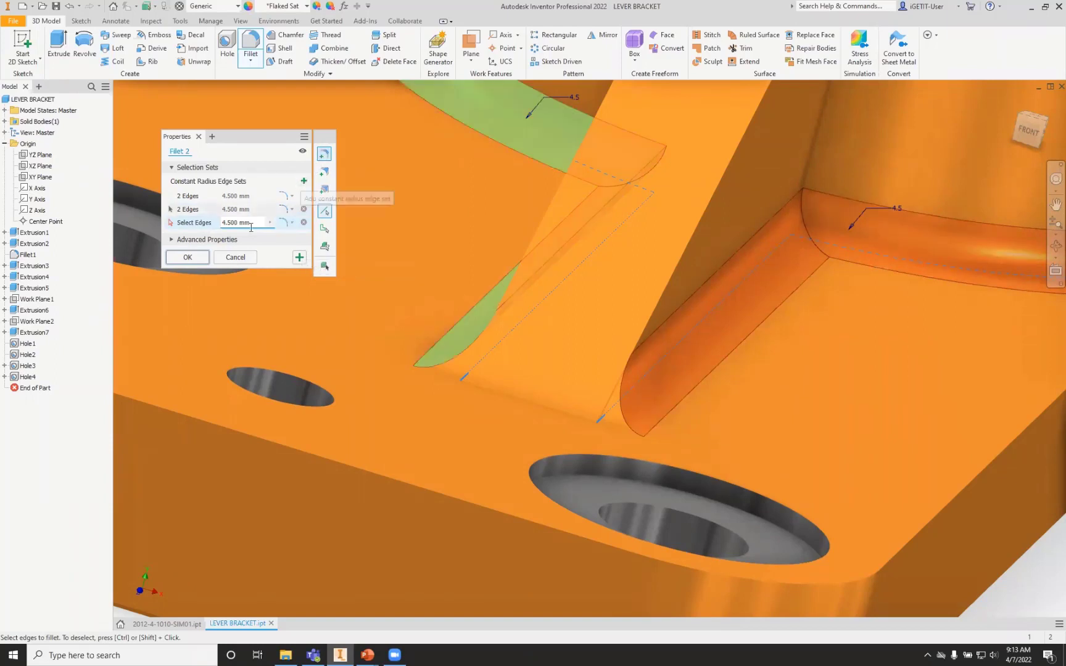
left_click(239, 210)
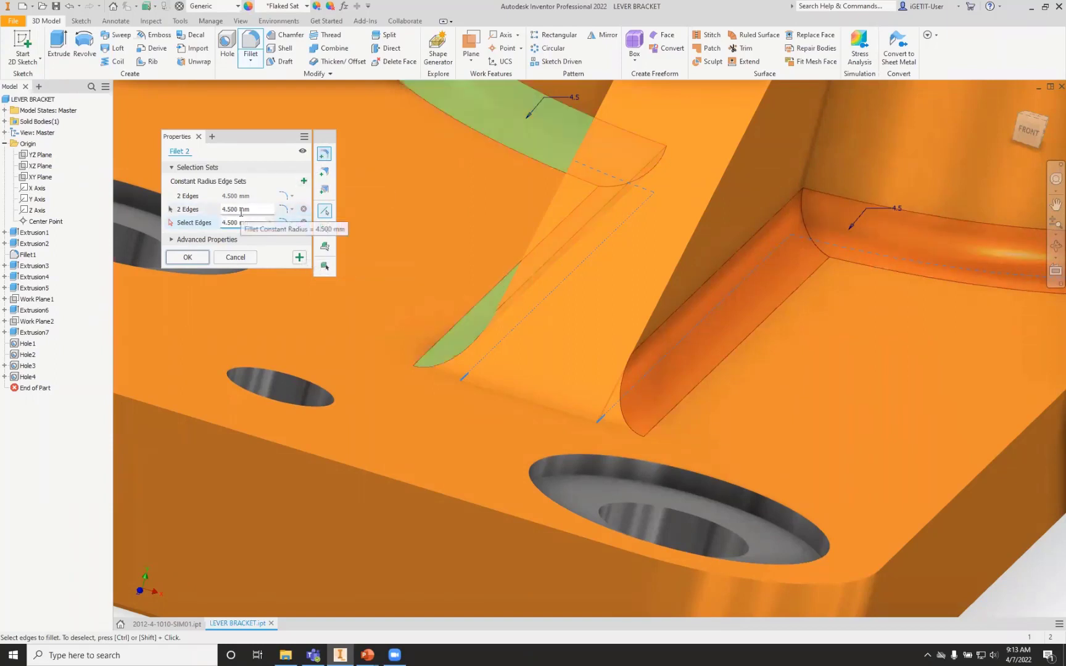
left_click(240, 210)
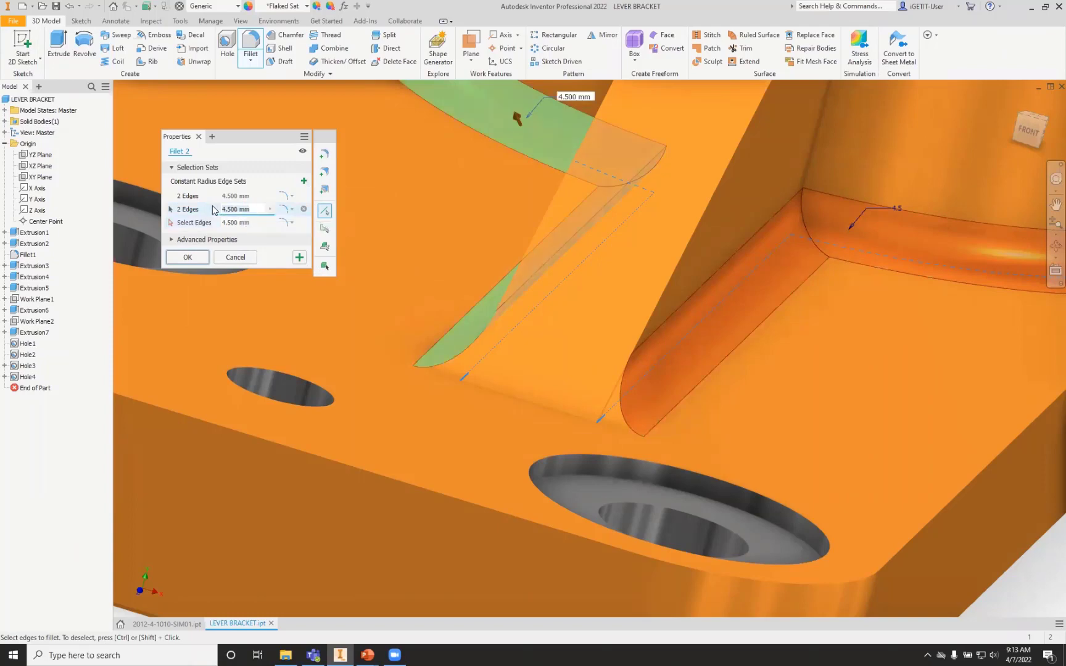
type("3")
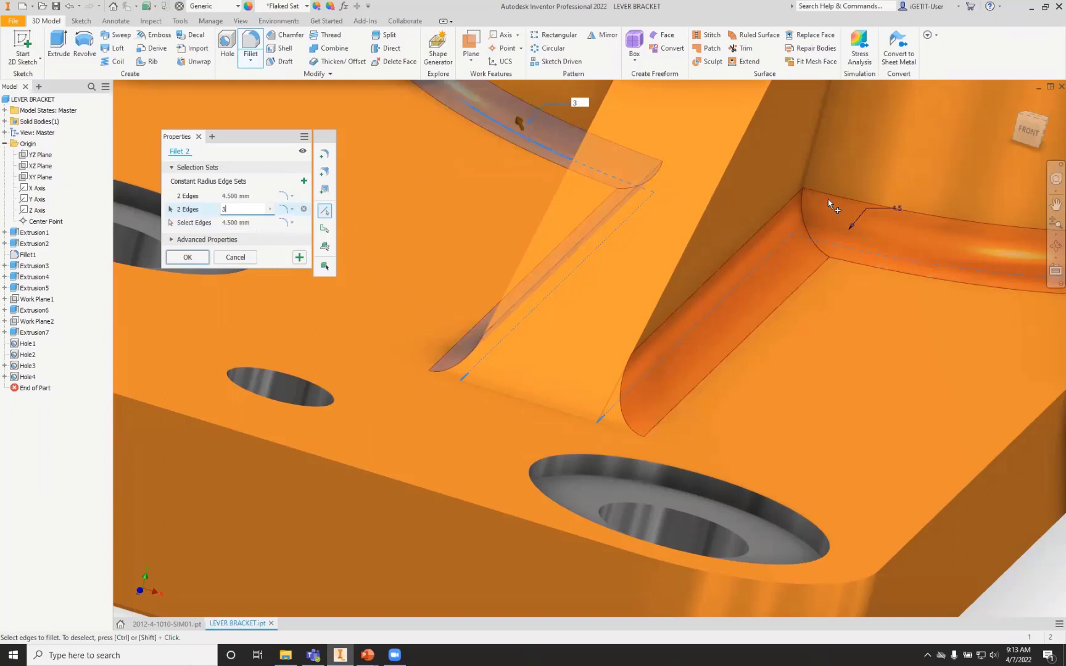
scroll(543, 309, "up", 3)
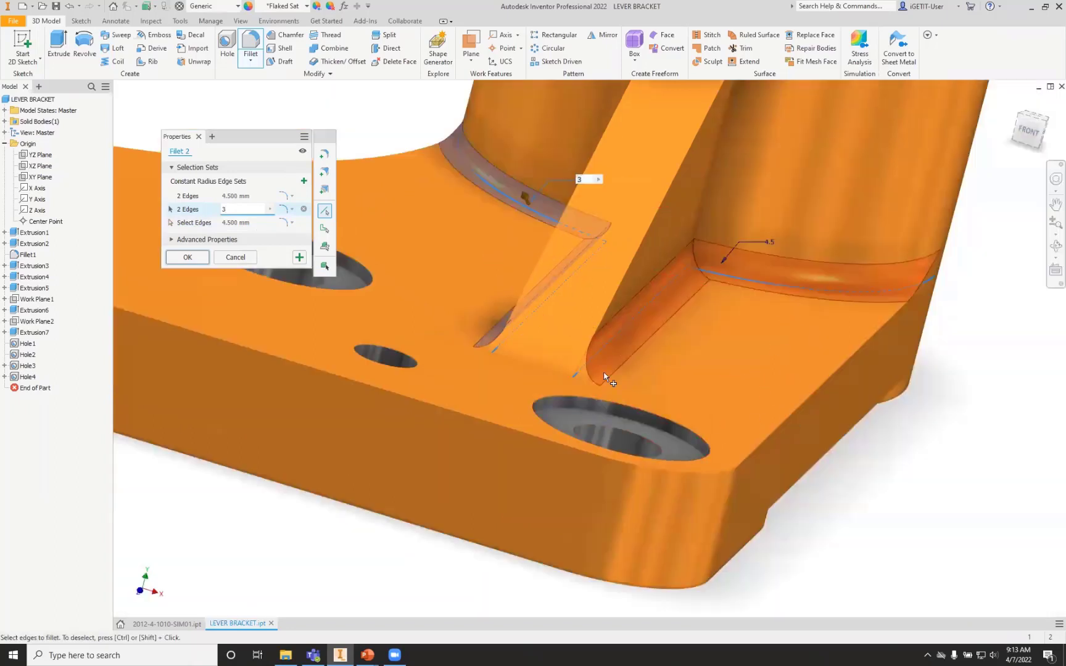
scroll(608, 379, "up", 3)
left_click(710, 164)
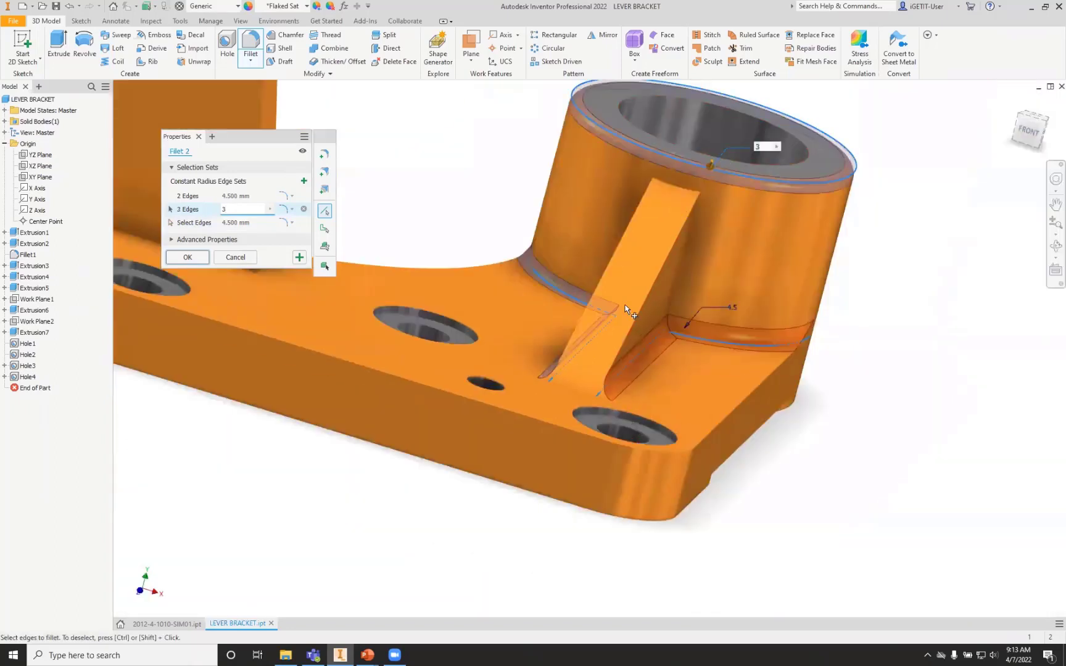
Set the empty third edge set's radius to 5 mm and remove the other two edge sets
left_click(248, 222)
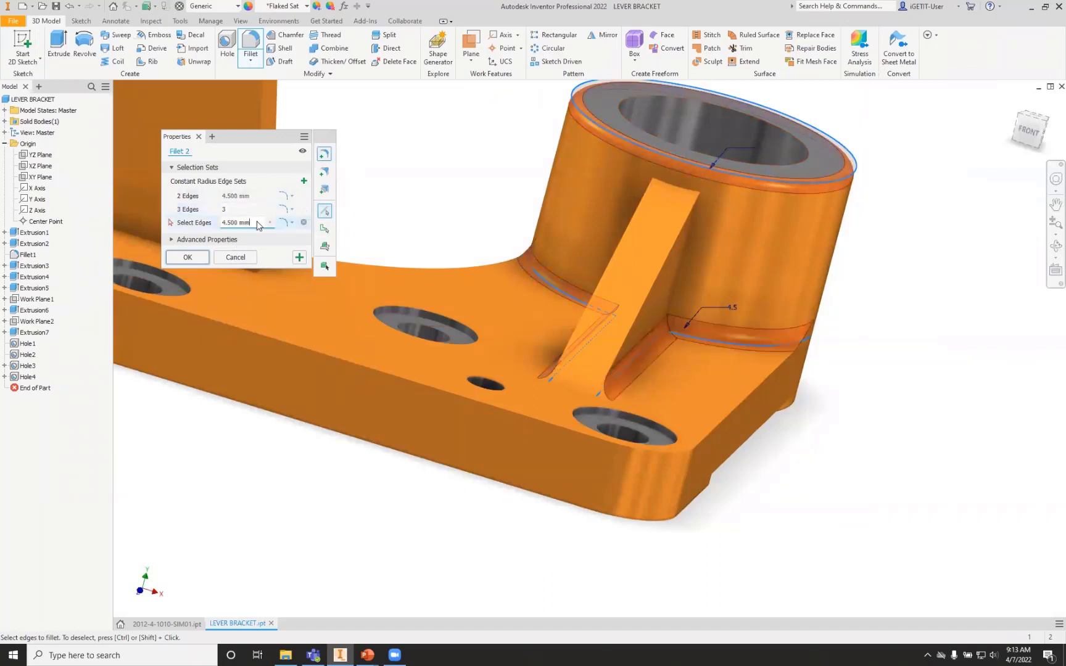
left_click_drag(257, 225, 207, 225)
type("5")
left_click(240, 208)
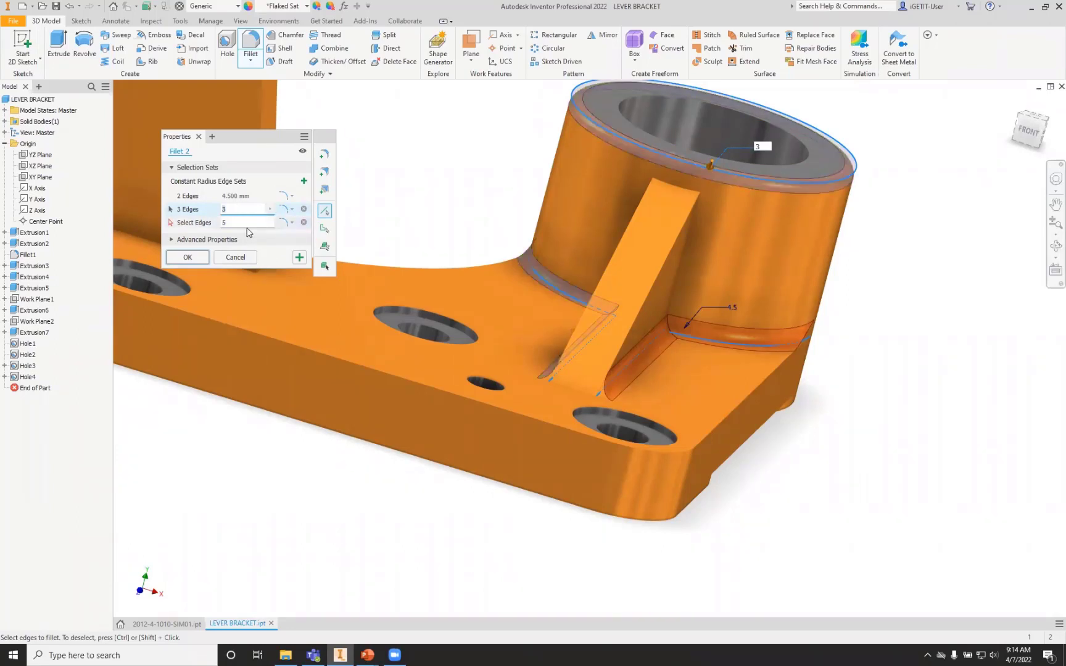
left_click(303, 209)
left_click(303, 196)
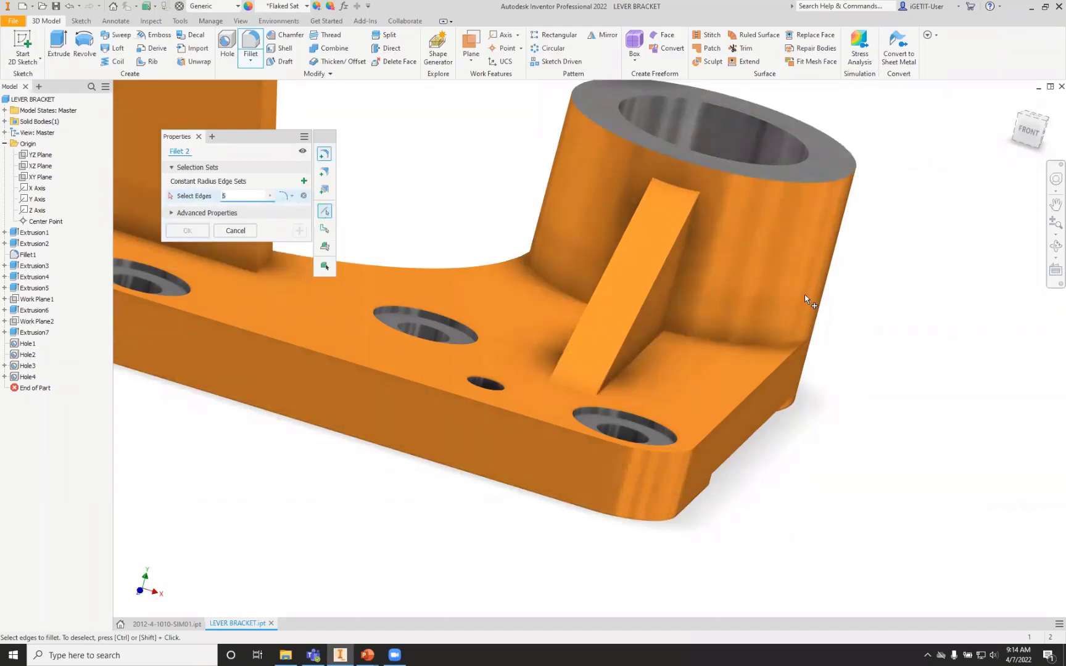
Switch to a variable-radius fillet on the rib's base edge and set the radius at the boss end to 10 mm
middle_click_drag(804, 294, 755, 302, "shift")
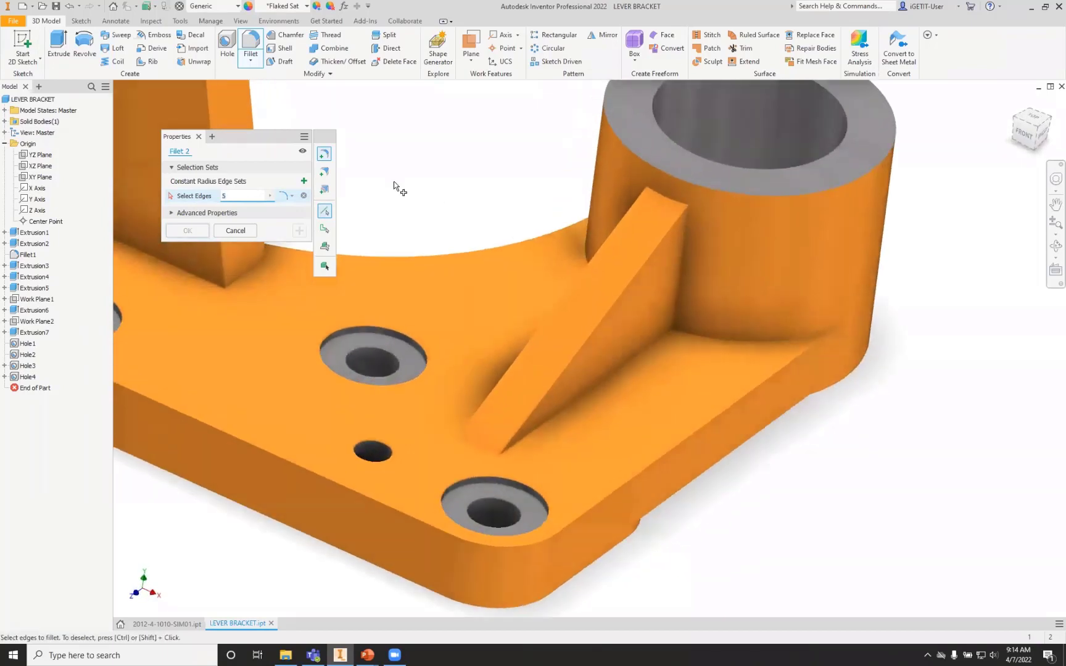
left_click(327, 174)
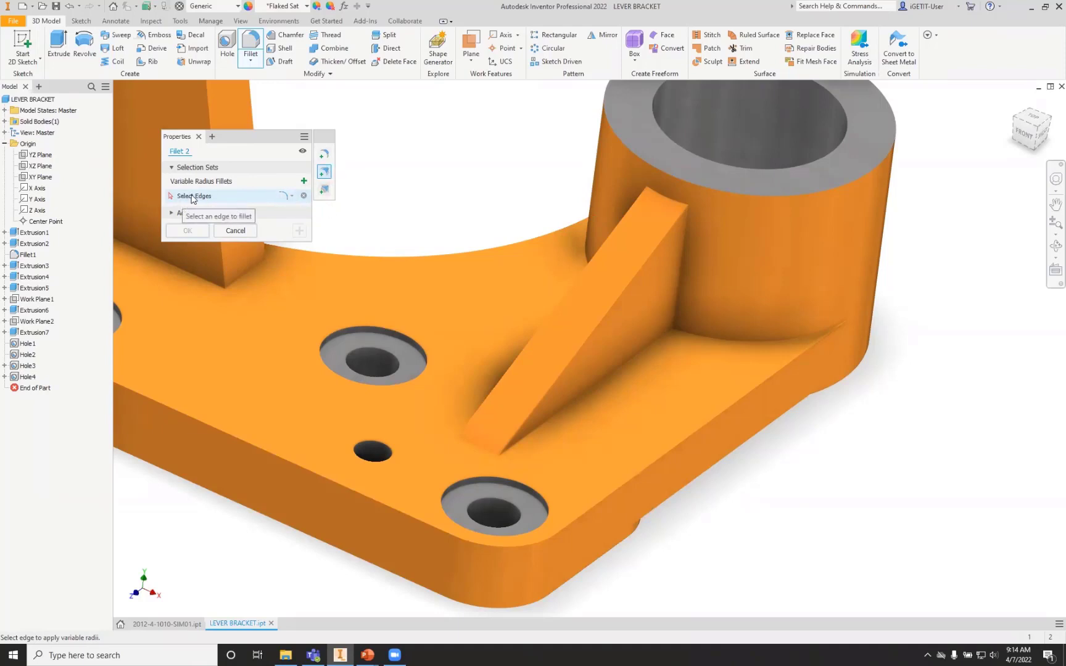
left_click(619, 372)
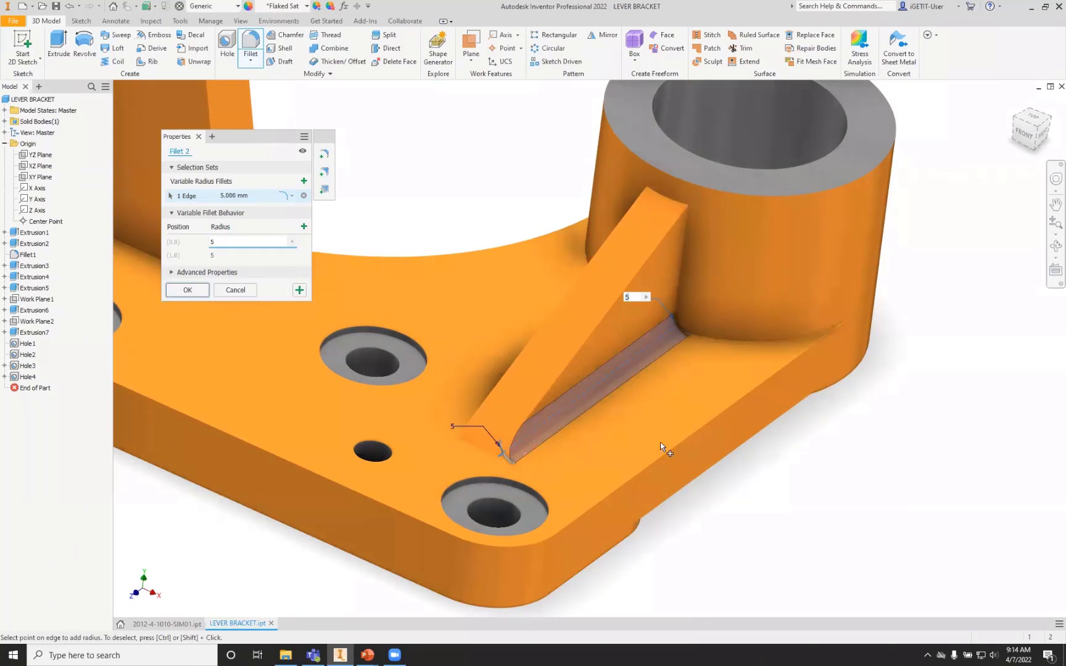
left_click(215, 240)
key("BackSpace")
type("10")
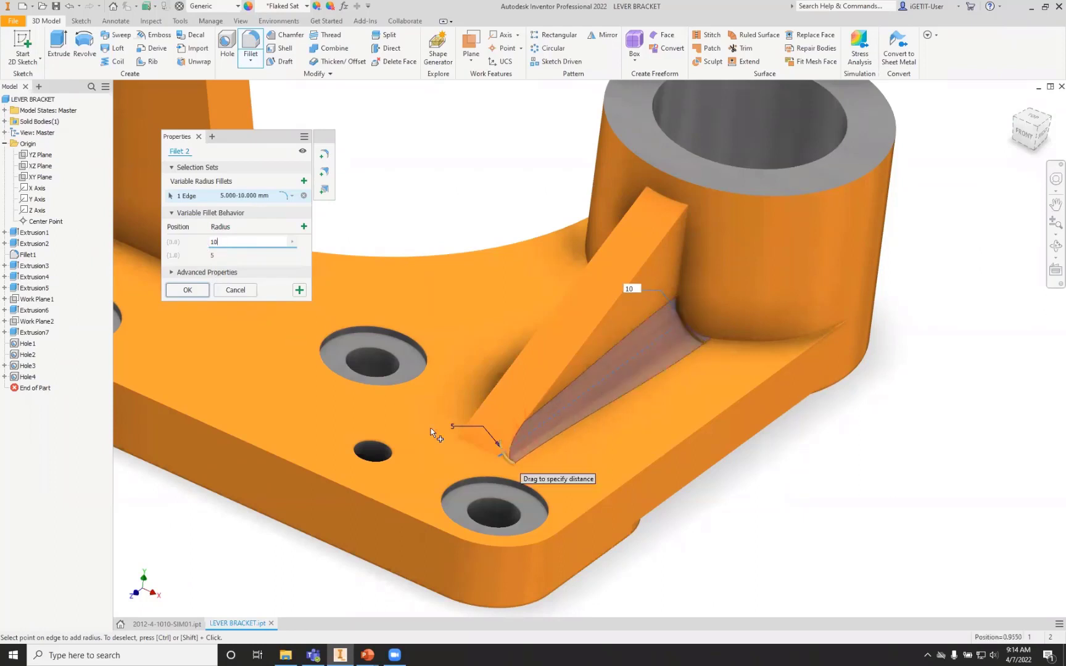
Add an intermediate radius point along the rib's variable fillet and set its position to 0.3
left_click(634, 357)
left_click(633, 356)
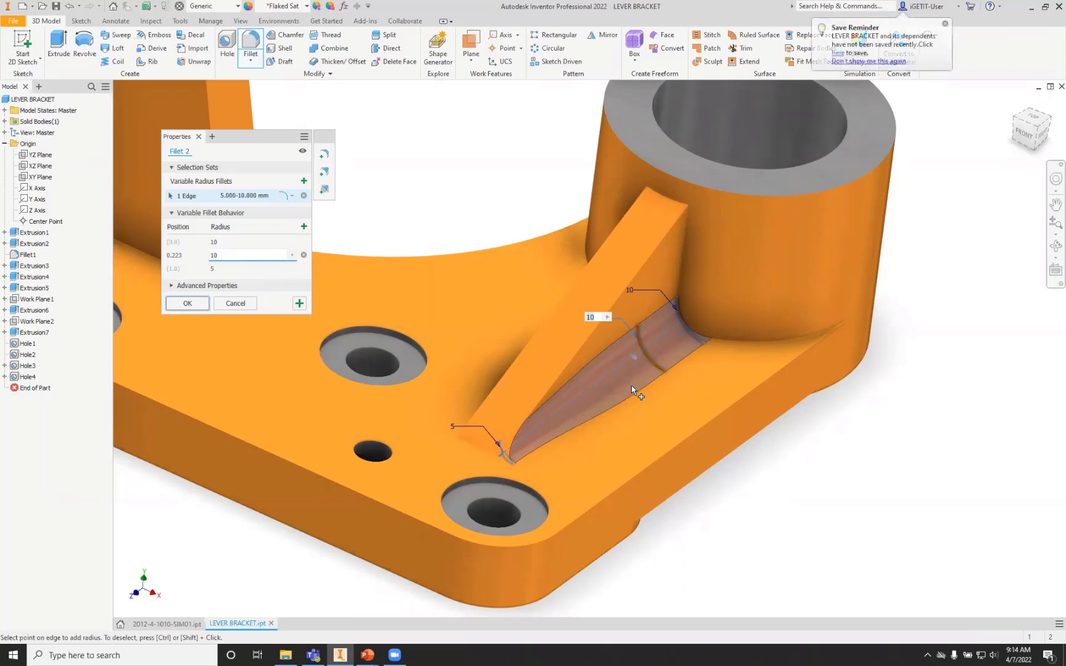
left_click(166, 254)
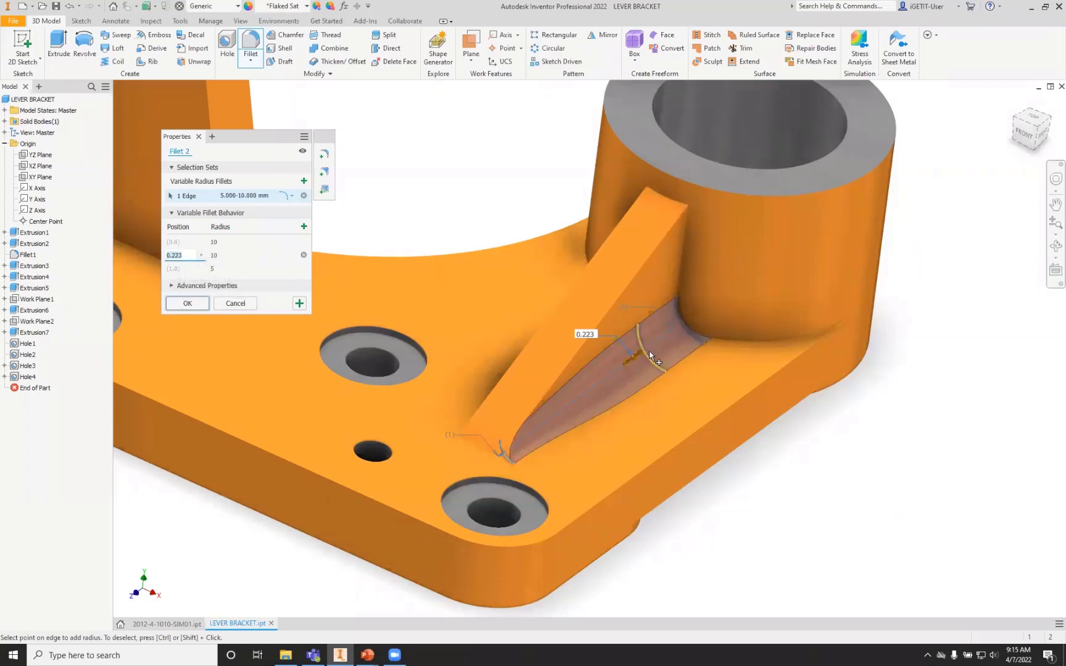
left_click(183, 256)
type("3")
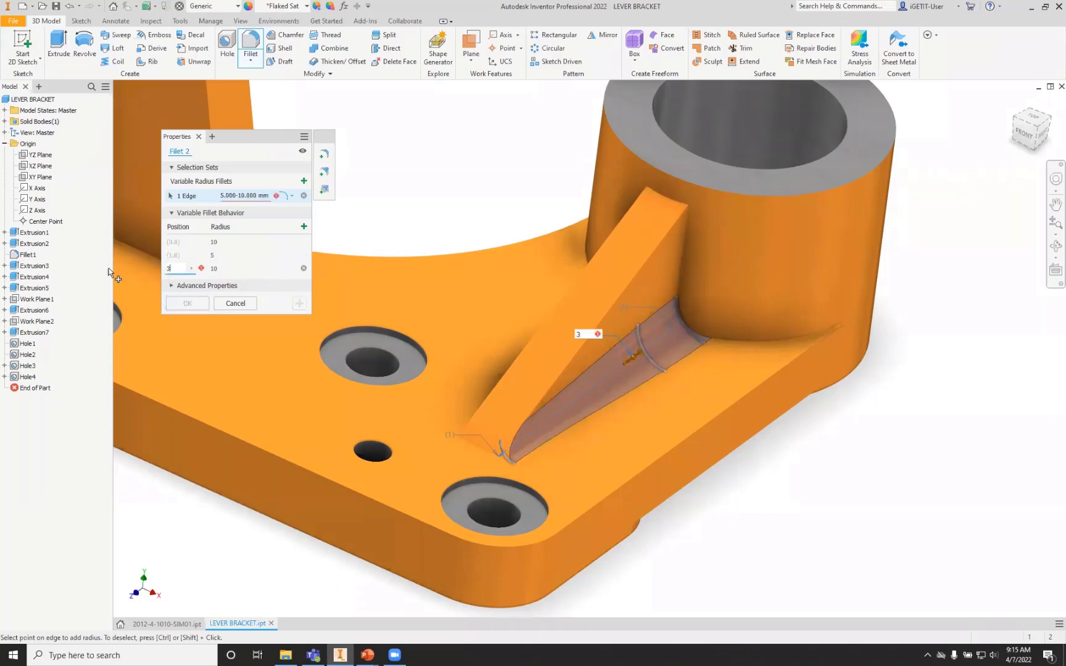
left_click(216, 264)
type(".3")
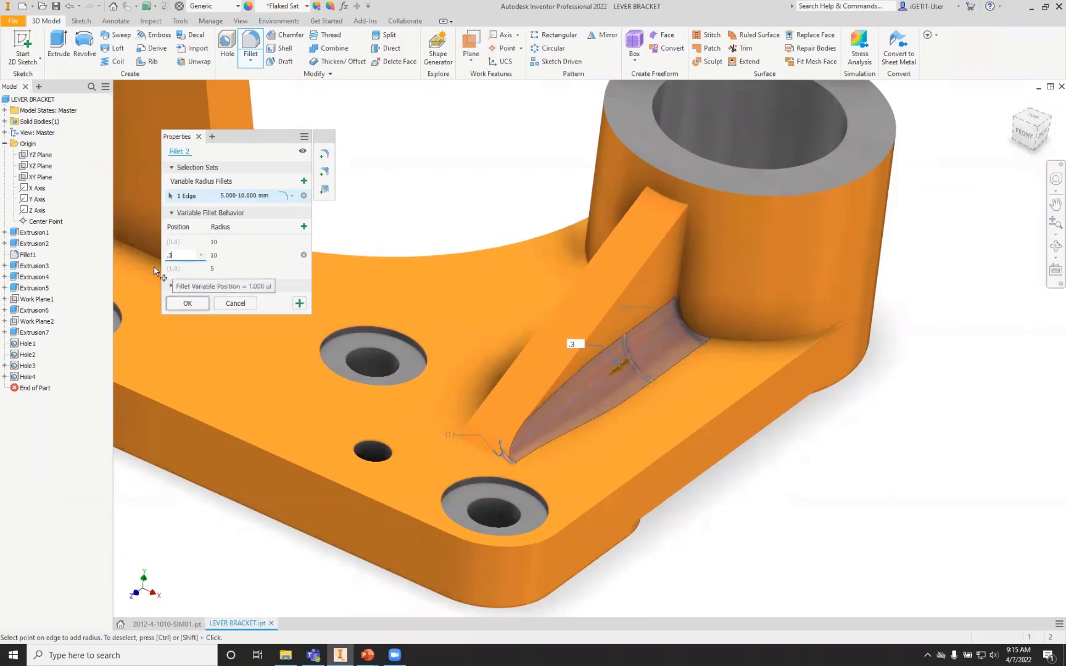
key("BackSpace")
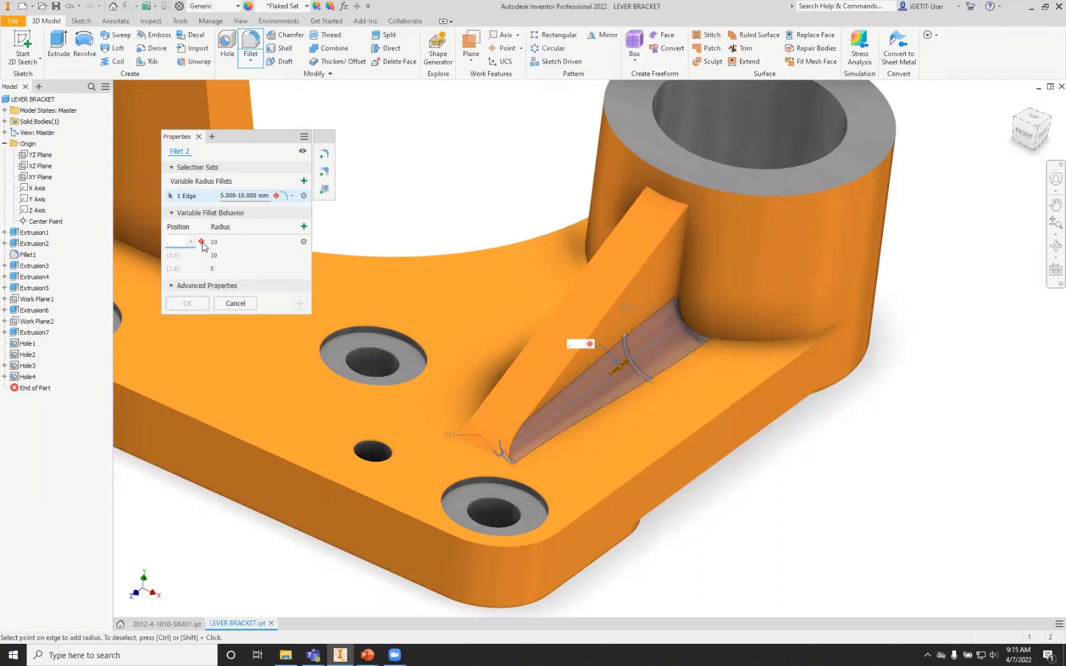
type("3")
key("Return")
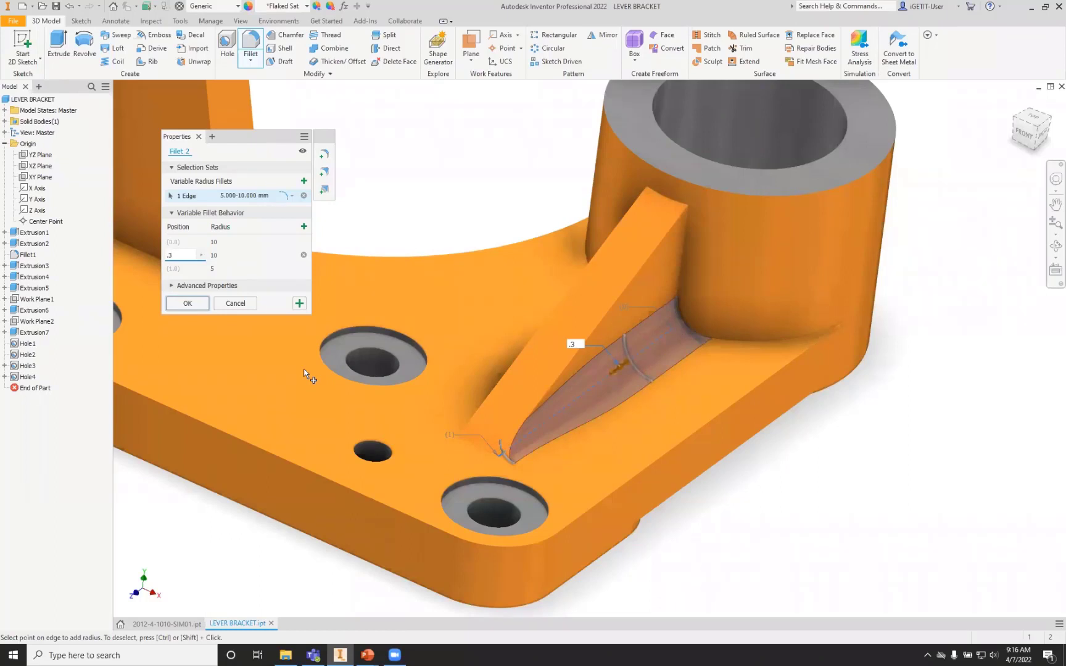
Set the intermediate point's radius to 20 mm and create the variable-radius fillet
key("Tab")
type("20")
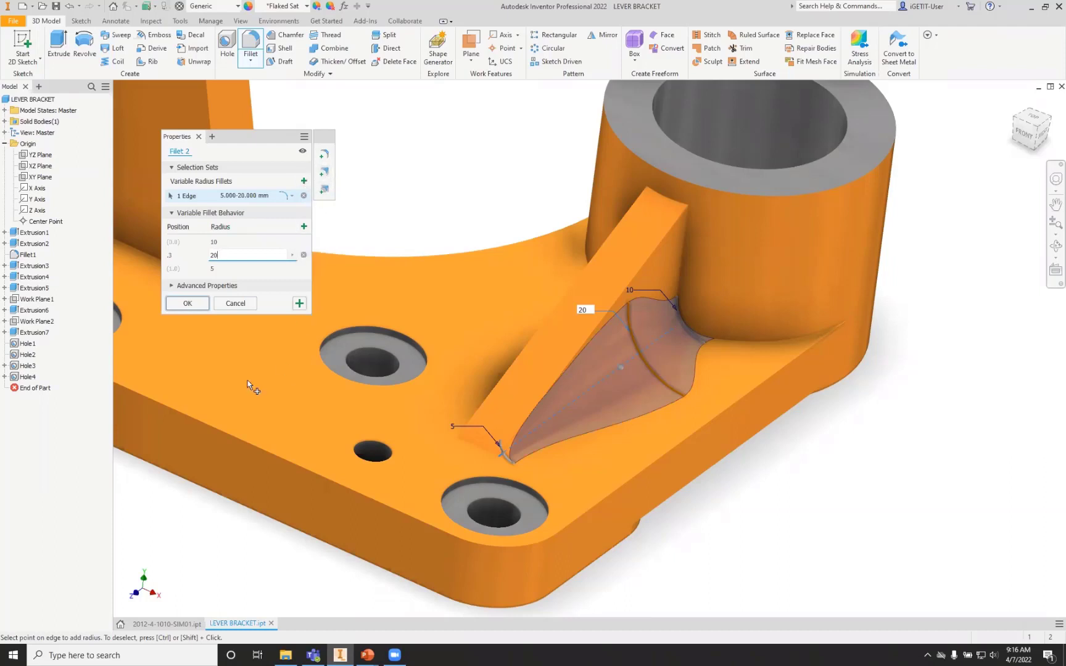
left_click(199, 305)
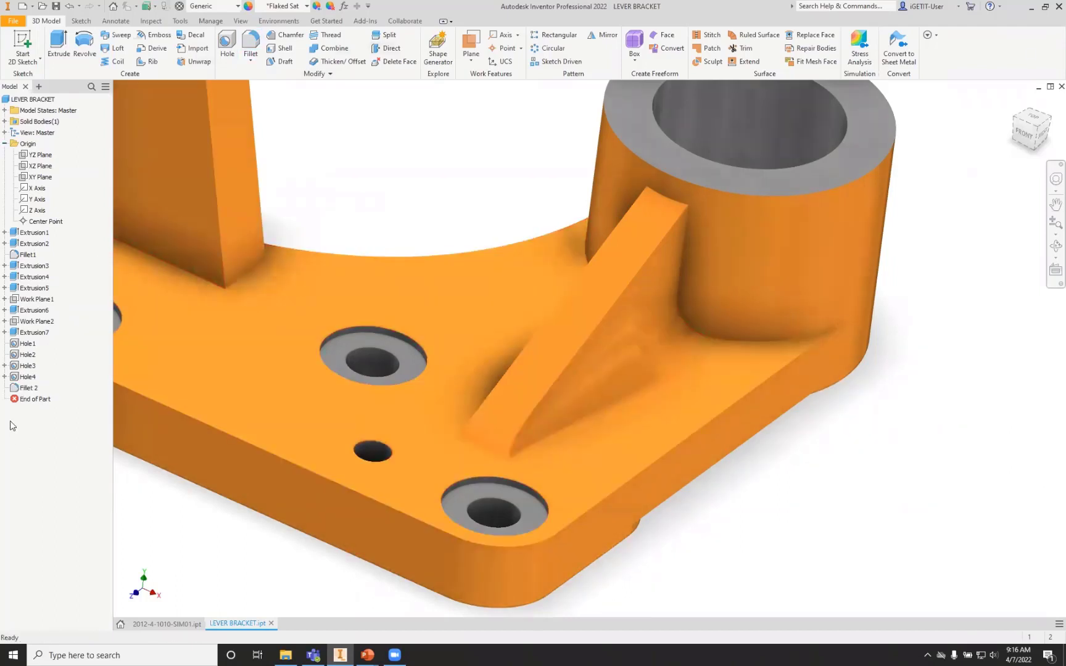
Delete the variable-radius fillet feature from the part
left_click(25, 389)
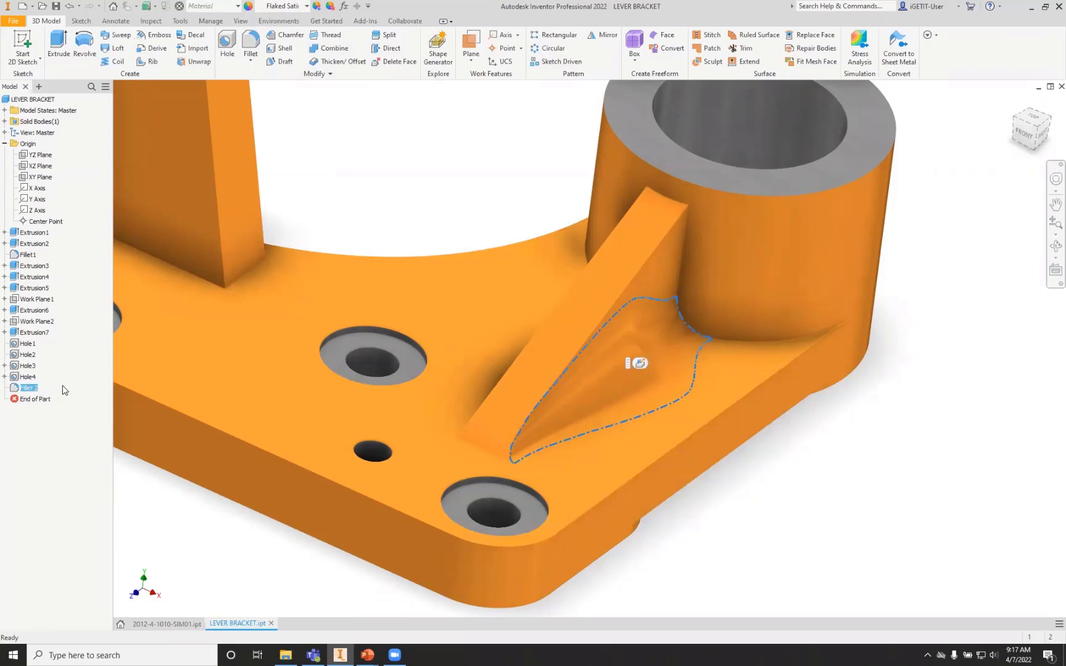
key("Delete")
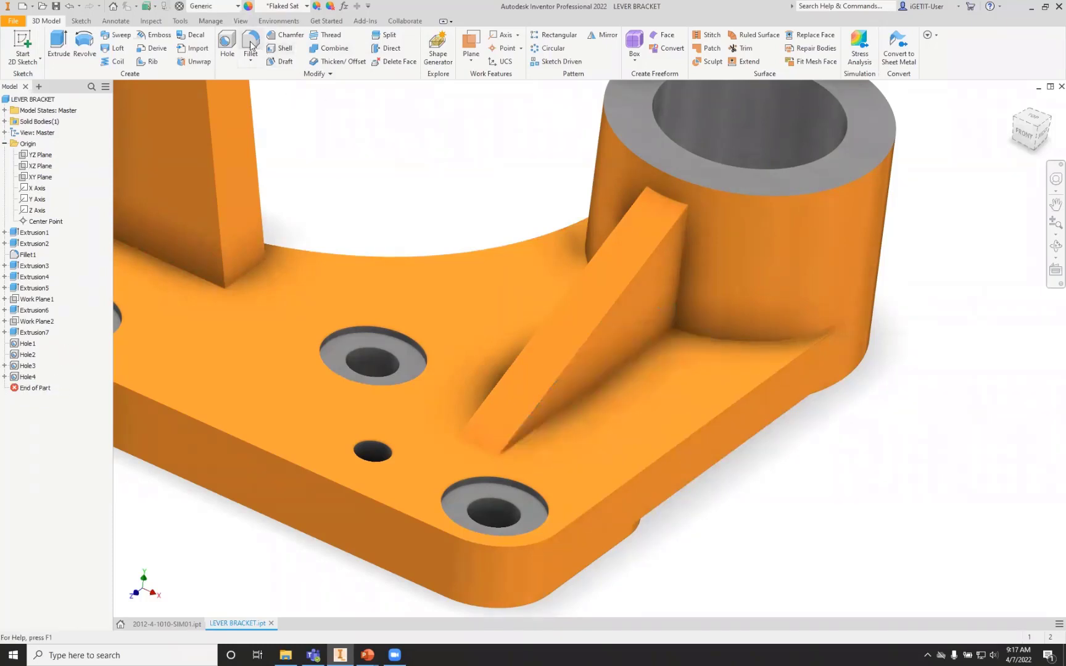
Start a new 20 mm constant-radius fillet and select the rib's base edge using single-edge selection
left_click(252, 44)
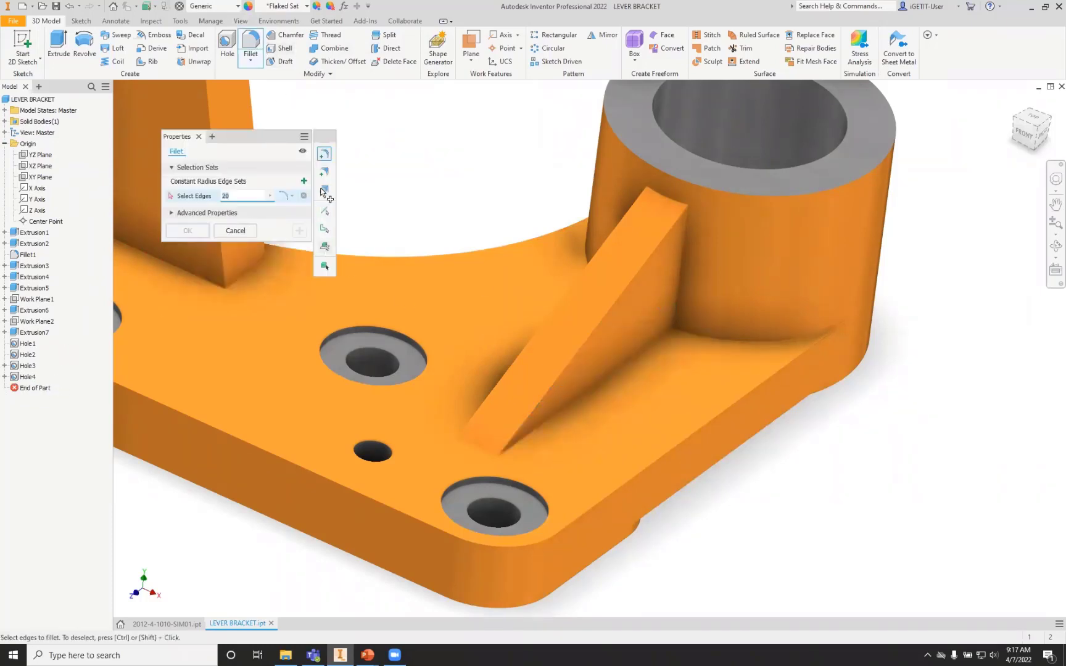
left_click(324, 211)
left_click(325, 213)
left_click(660, 343)
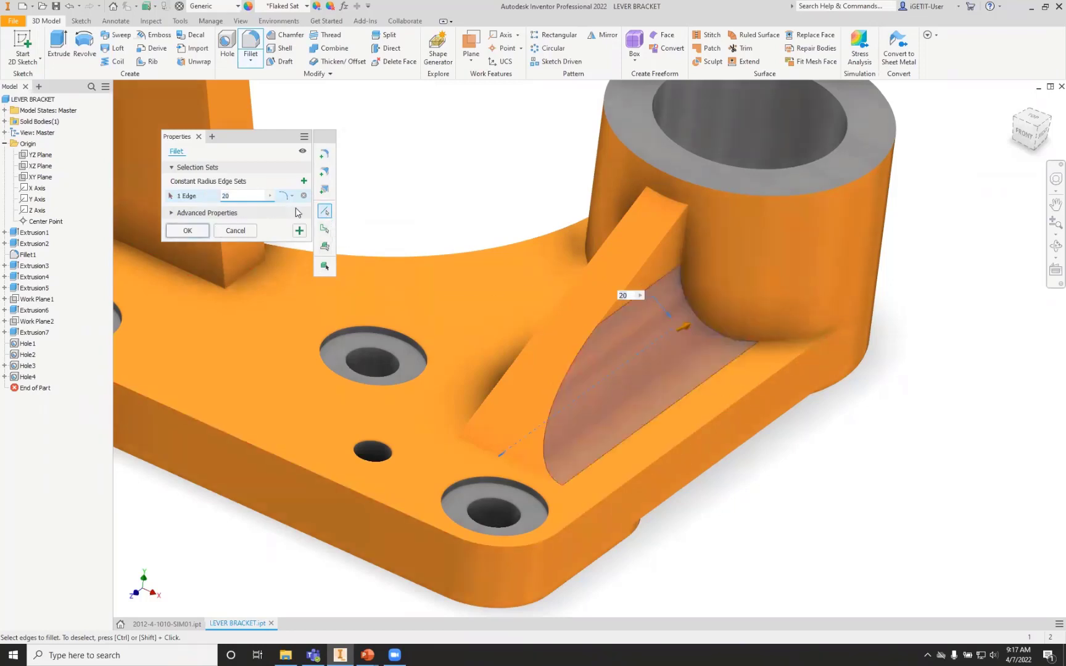
Switch the fillet's selection mode to edge loops and select the loop around the base plate's upper face
left_click(325, 229)
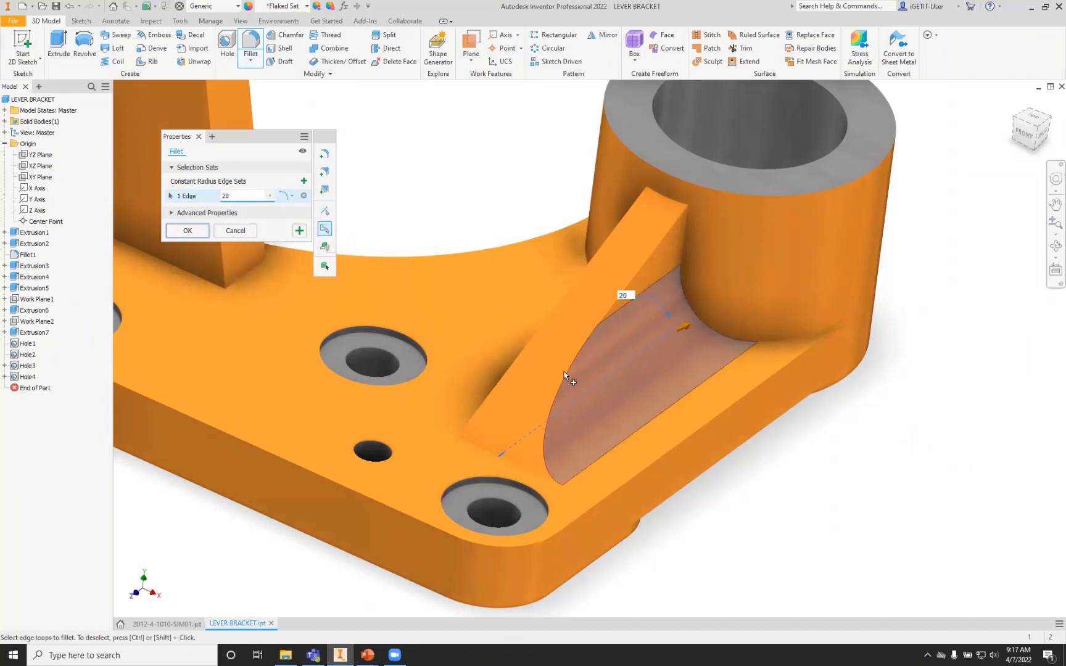
left_click(761, 383)
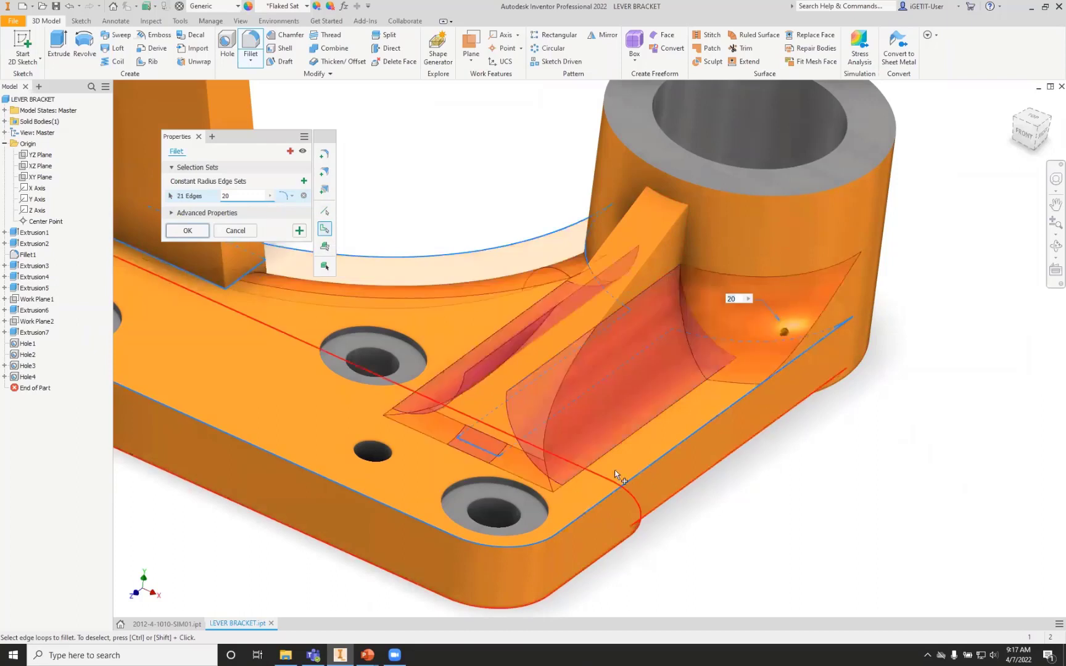
Restart the fillet with a 2 mm constant radius and select the base plate's outer upper edge in single-edge mode
left_click(231, 231)
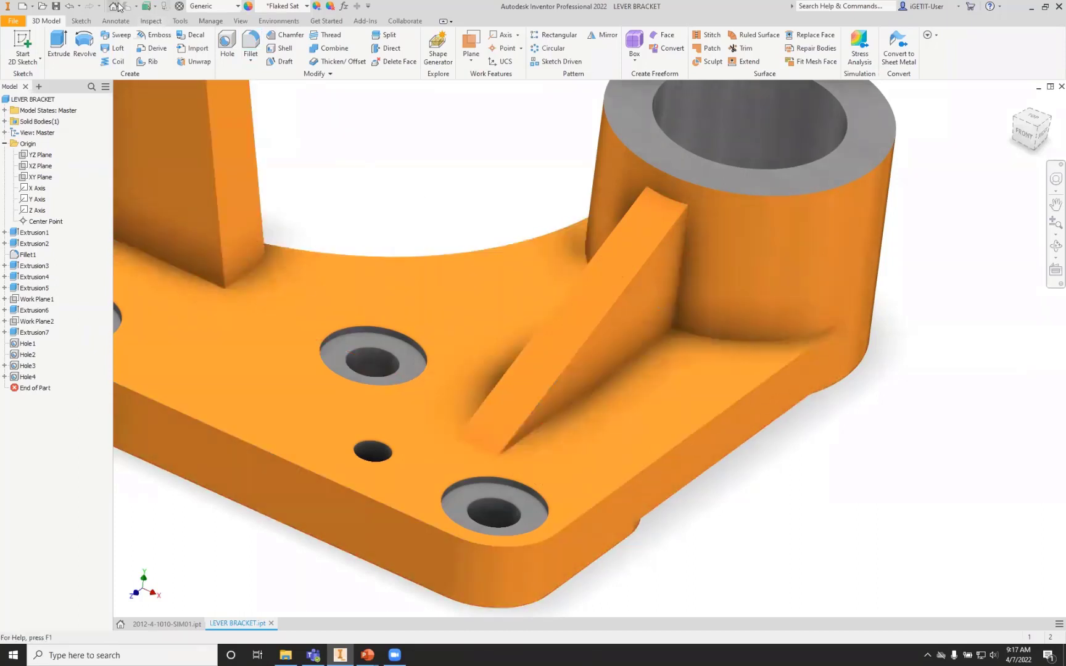
left_click(251, 46)
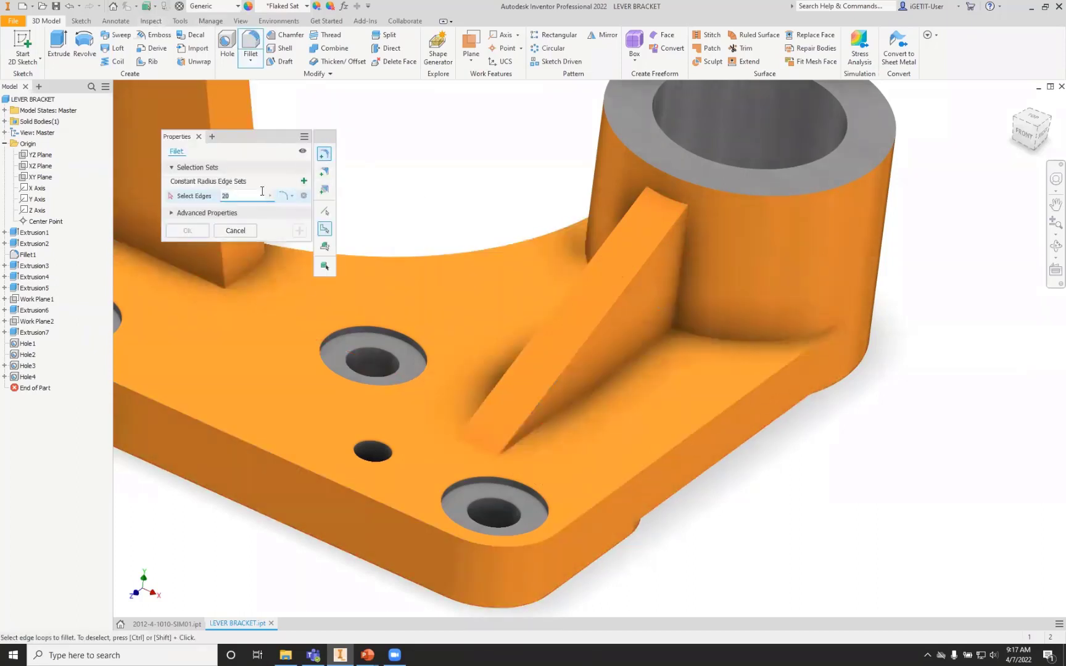
key("BackSpace")
left_click(323, 210)
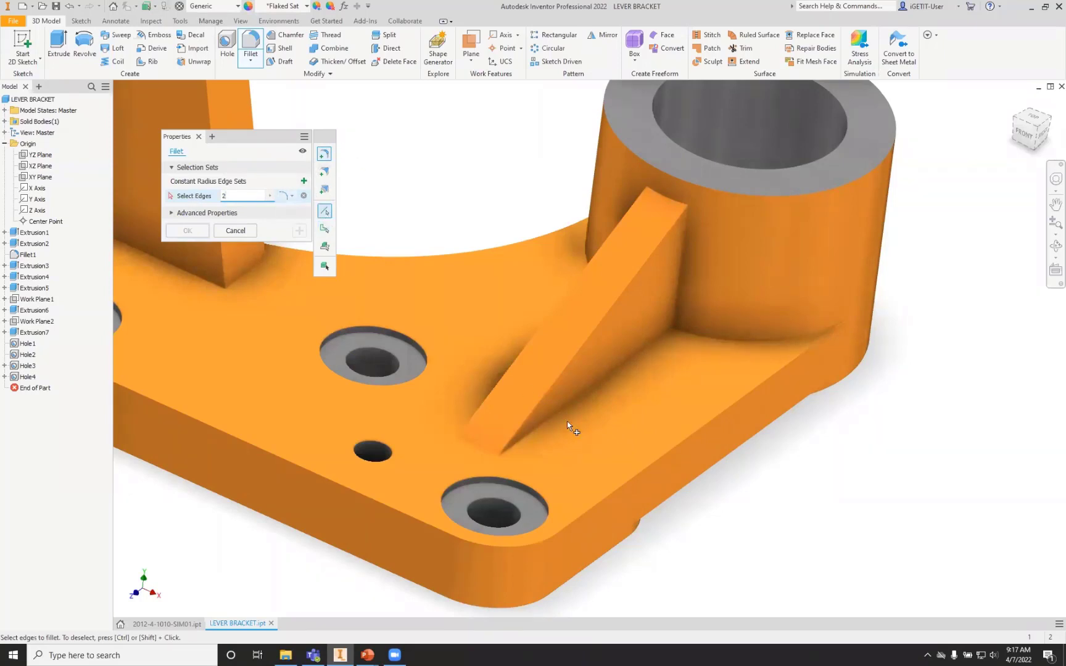
left_click(666, 451)
scroll(810, 461, "up", 3)
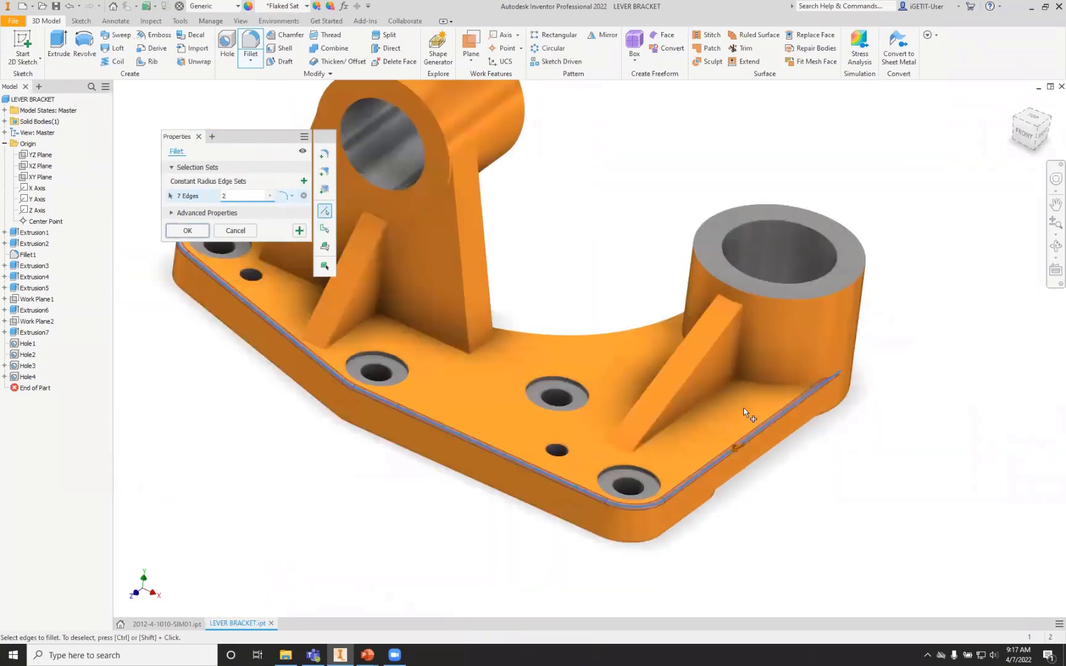
middle_click_drag(616, 240, 766, 297)
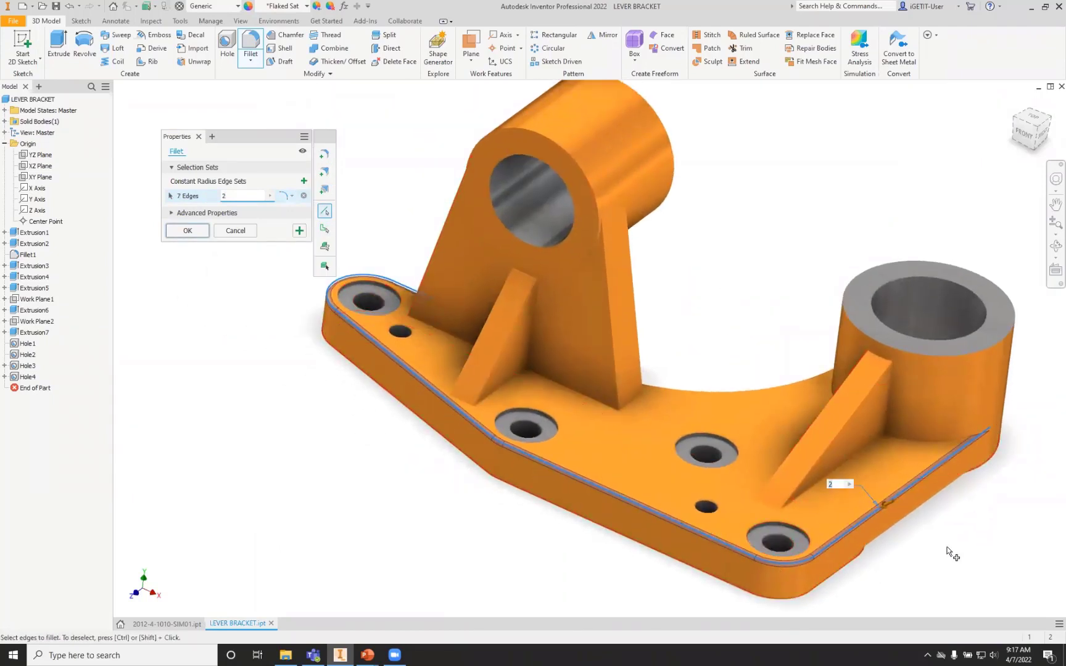
Try edge-loop selection by adding the loop around the base plate's upper face, and discard the fillet
left_click(324, 230)
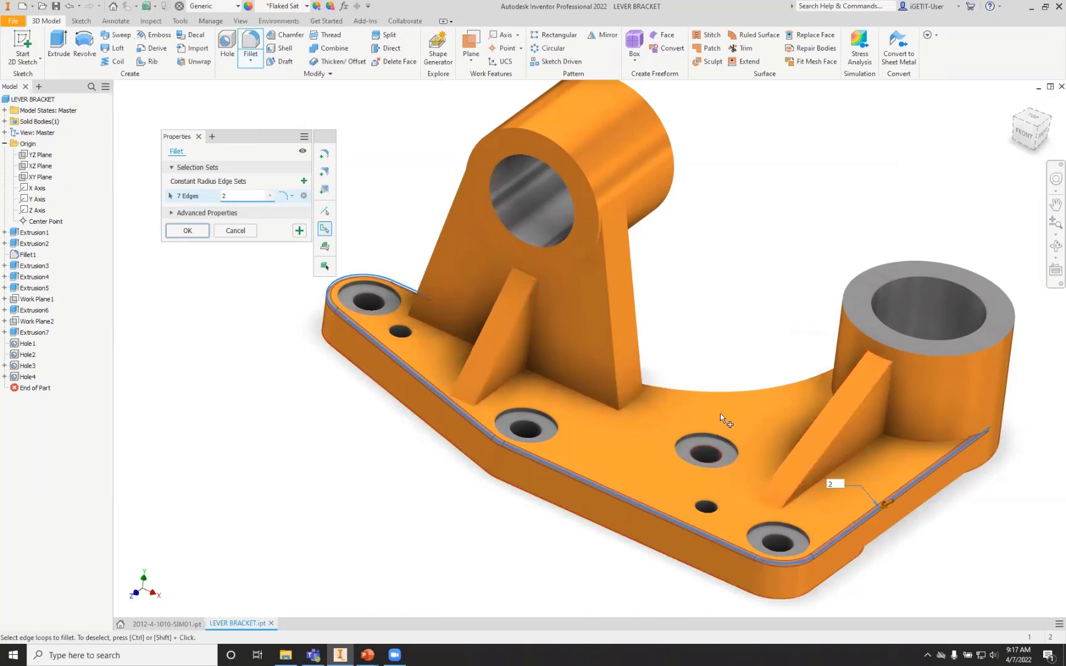
left_click(740, 413)
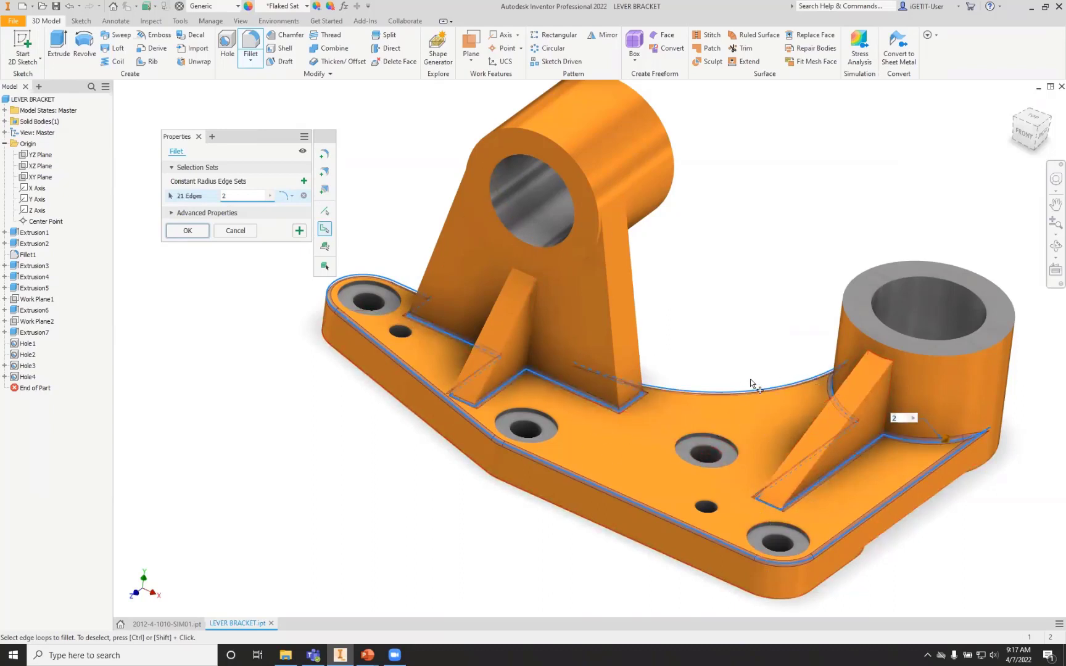
key("Return")
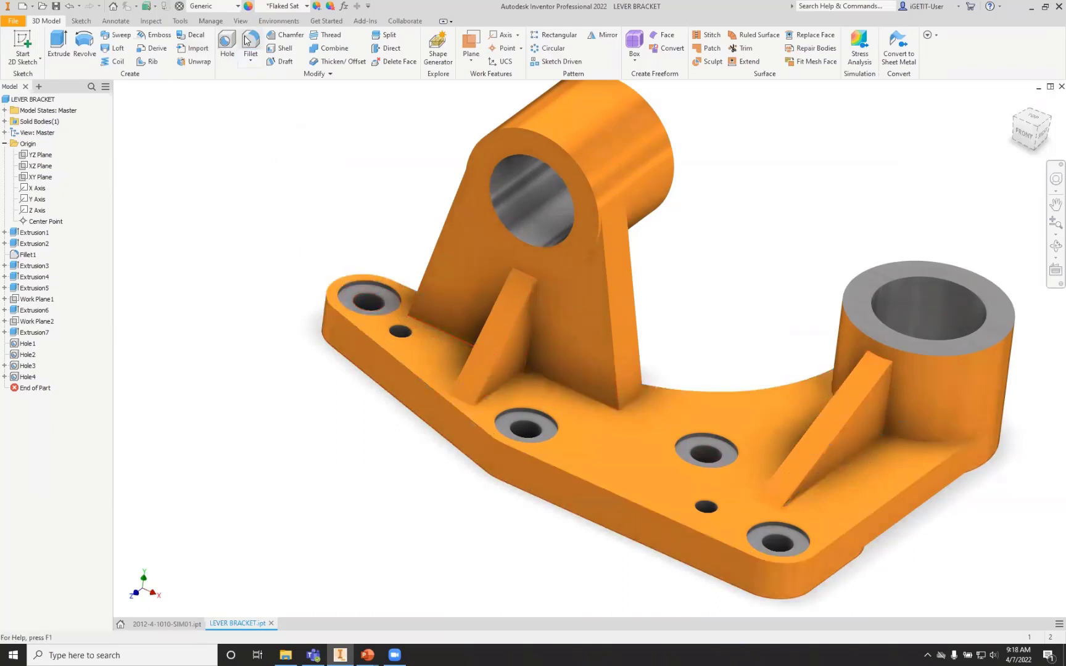
Start a fillet on the base plate's curved inner upper edge in single-edge mode and set its radius to 2 mm
left_click(249, 42)
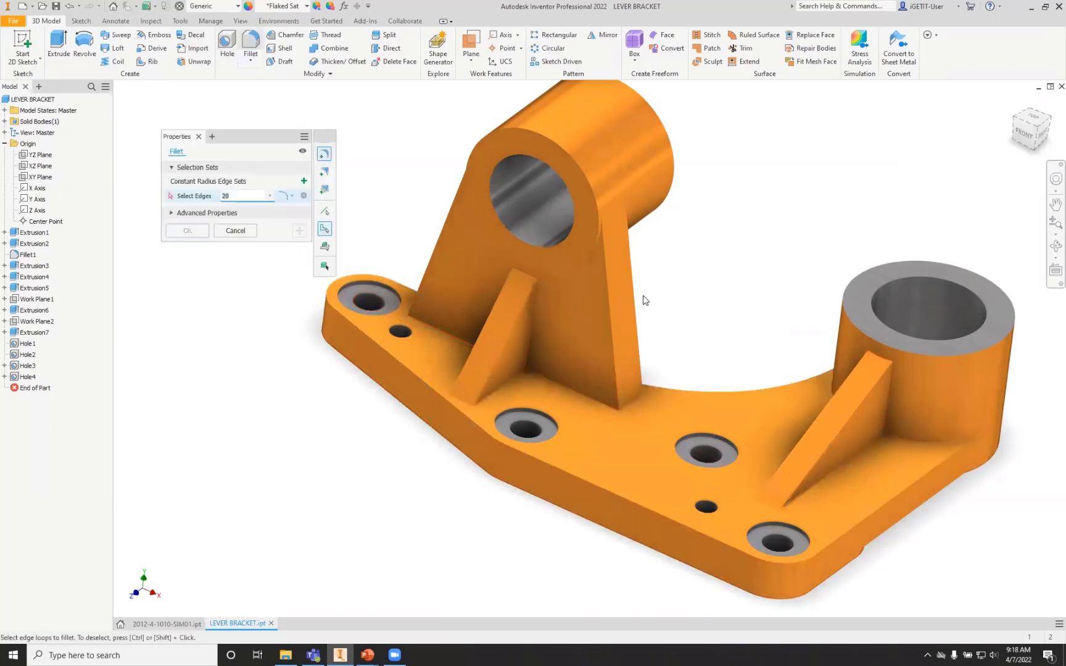
left_click(324, 211)
left_click(749, 390)
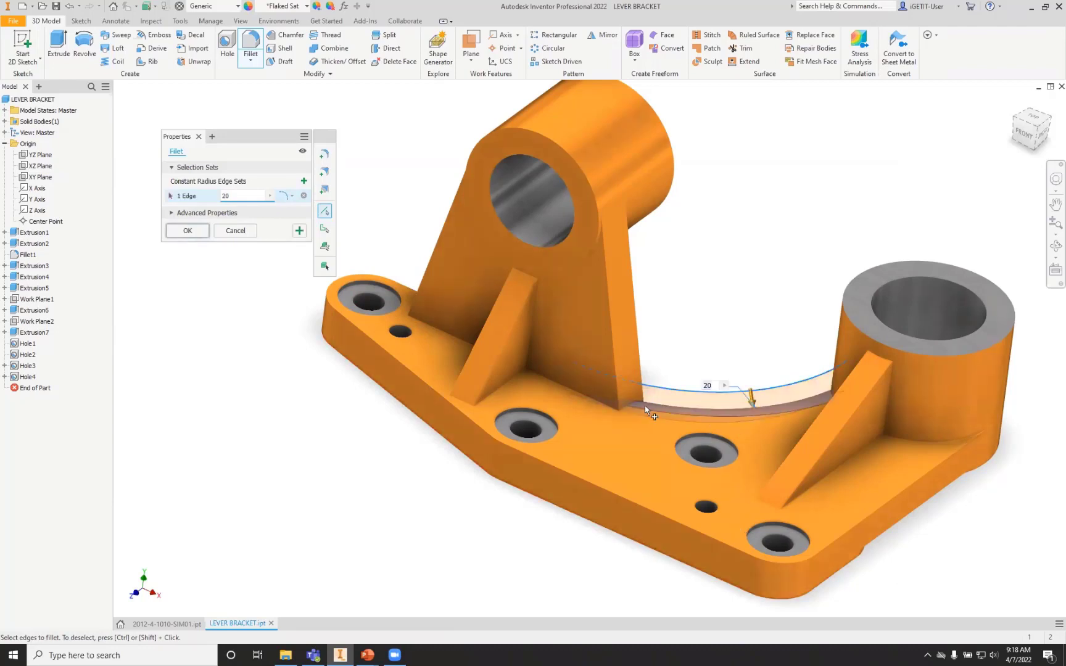
type("2")
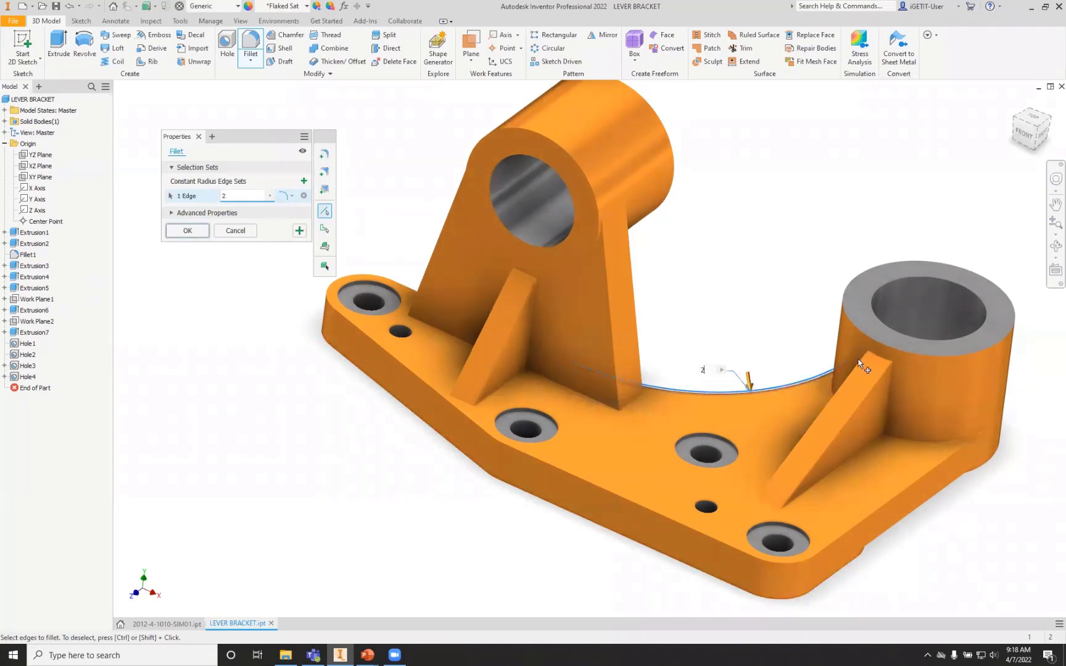
middle_click_drag(753, 369, 436, 302, "shift")
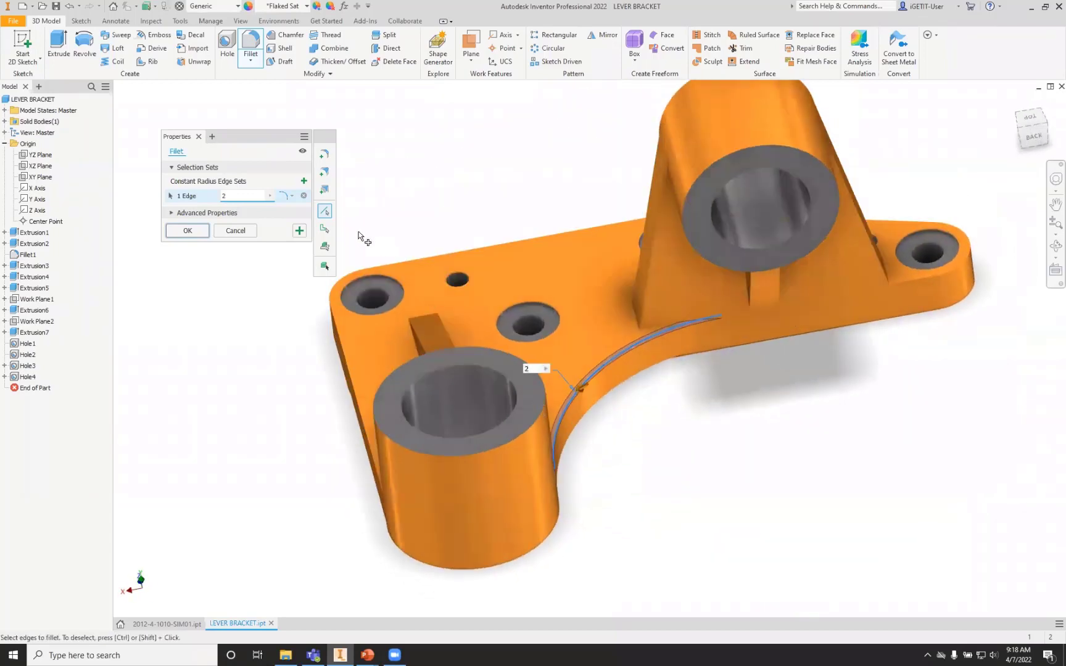
Try adding the edge loop around the base plate's side face and the upright's back, and cancel the fillet
left_click(328, 228)
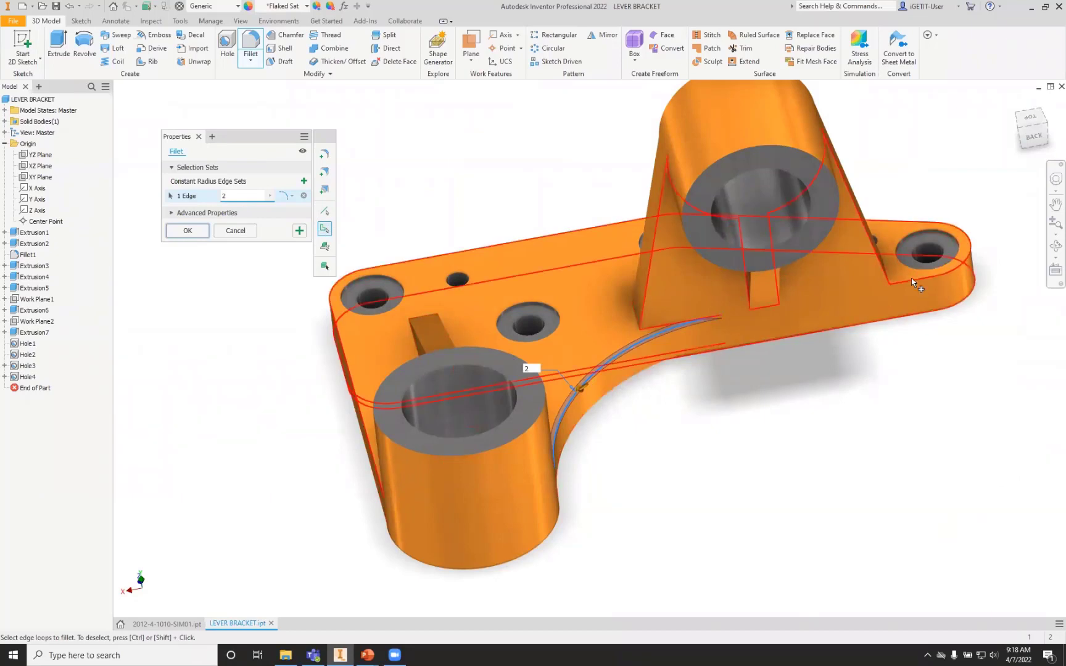
left_click(854, 308)
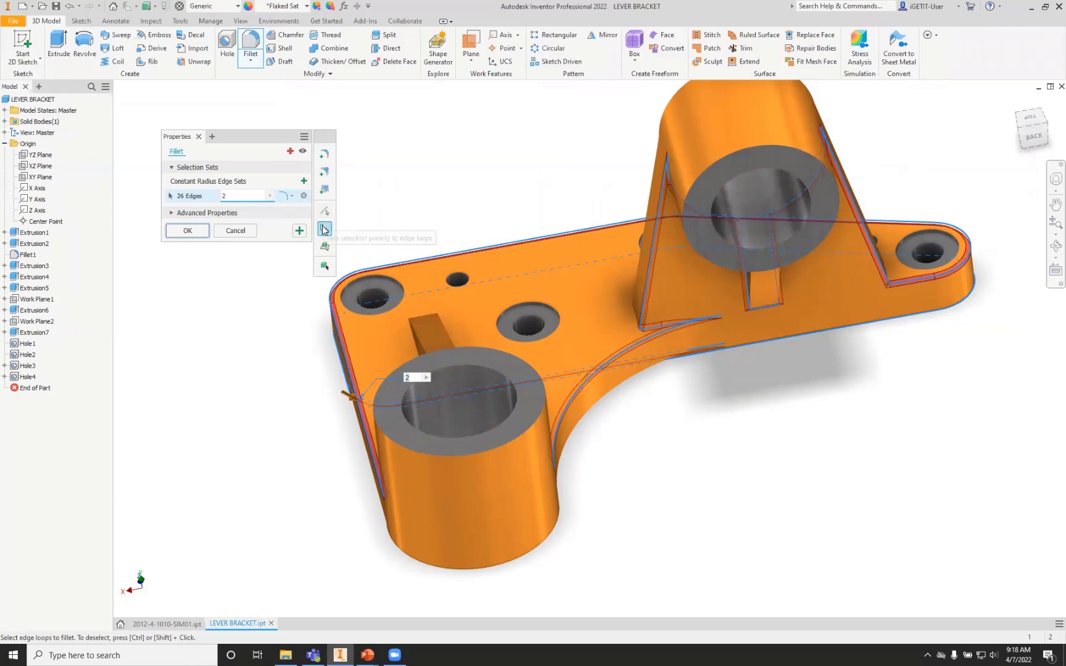
key("Escape")
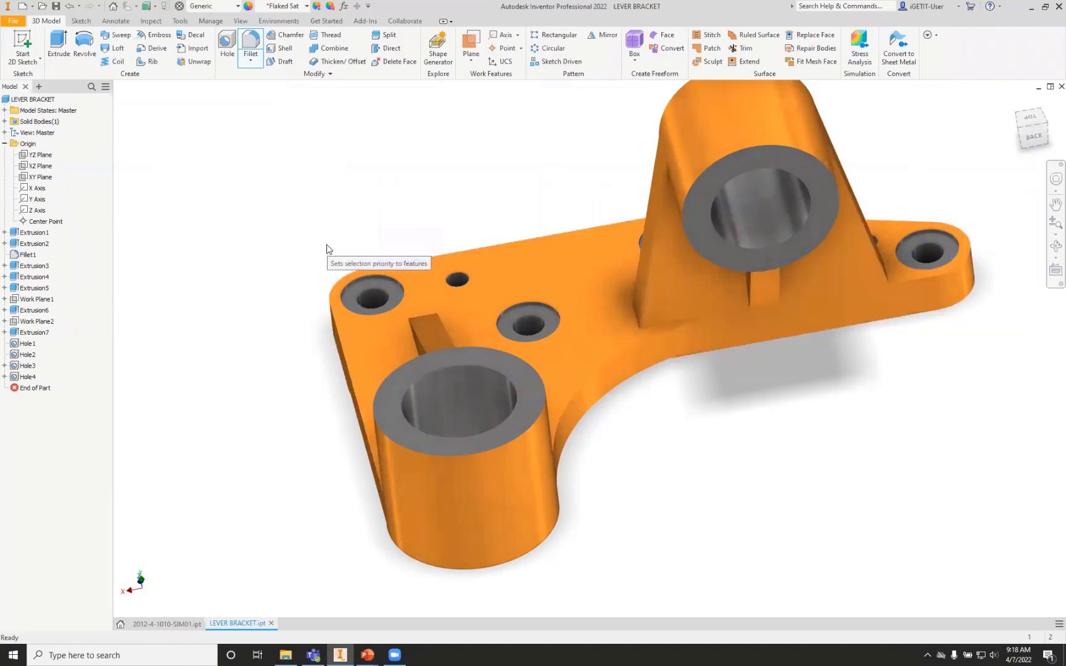
Start a fillet in feature selection mode, select the rib beside the hollow boss and set the radius to 2 mm
key("Return")
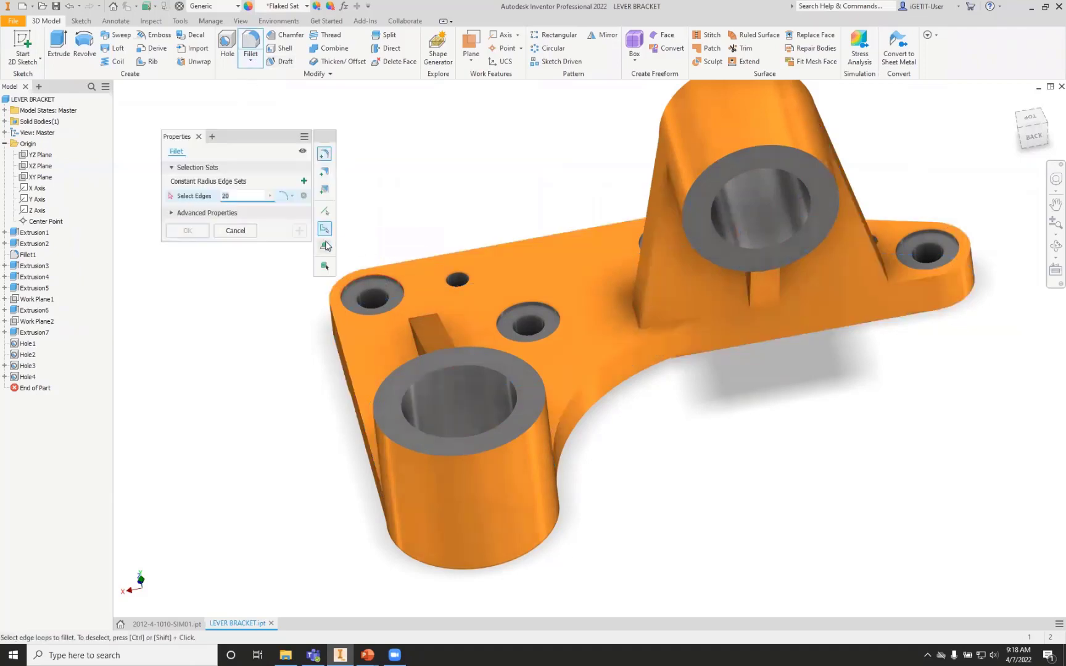
left_click(324, 245)
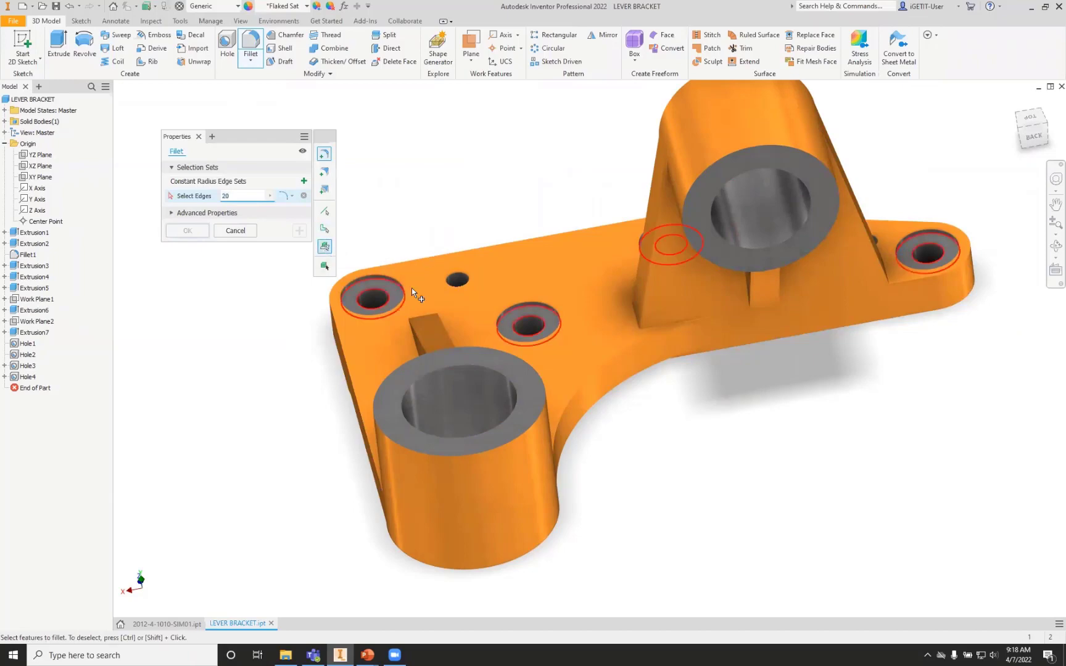
left_click(434, 334)
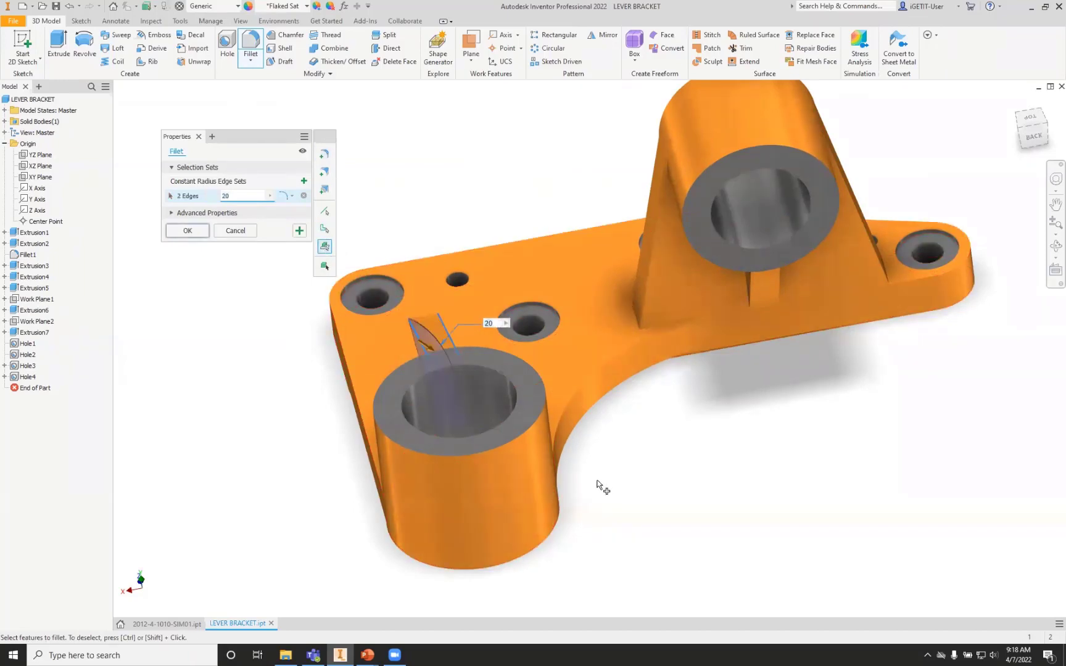
middle_click_drag(602, 488, 775, 481, "shift")
scroll(652, 408, "down", 3)
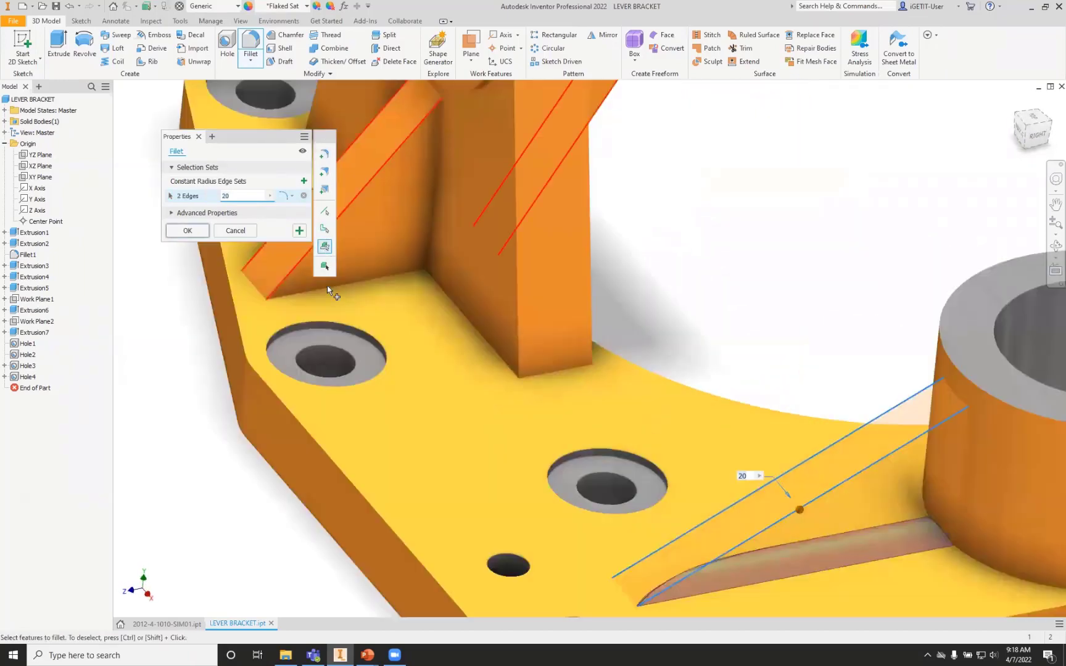
key("BackSpace")
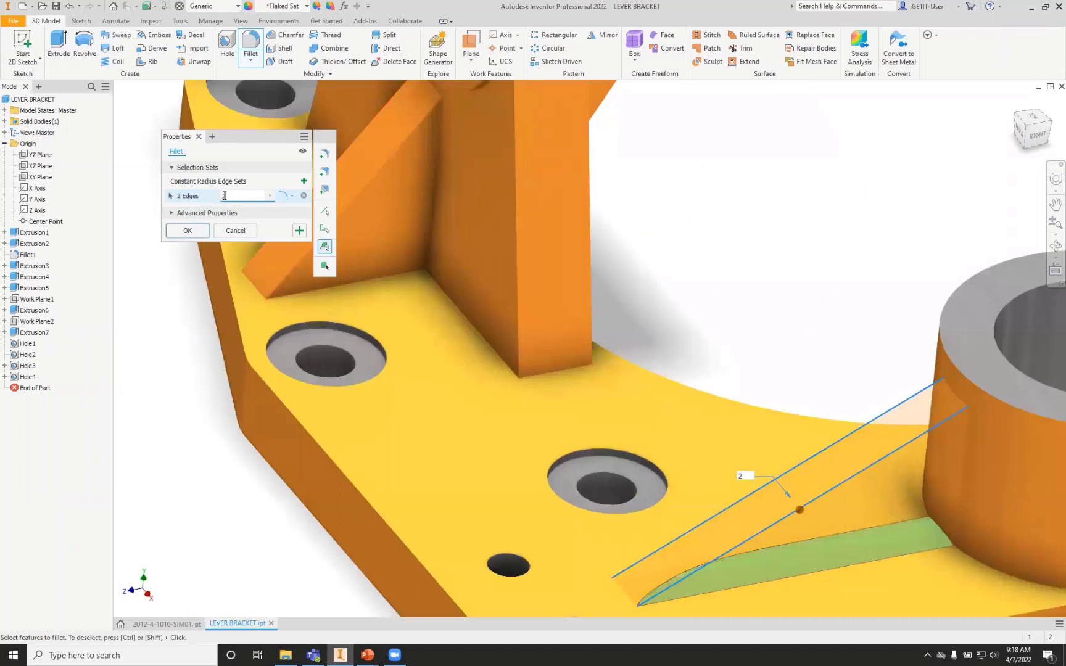
middle_click_drag(729, 253, 632, 163)
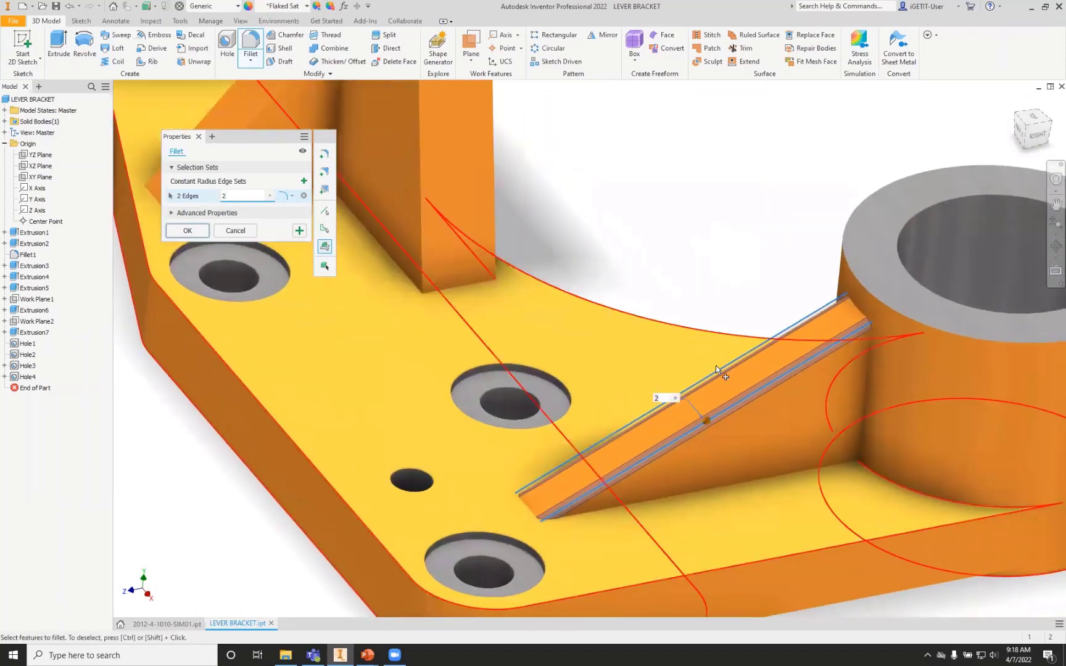
Try applying 2 mm fillets and rounds to all edges of the solid, and cancel the command
left_click(326, 270)
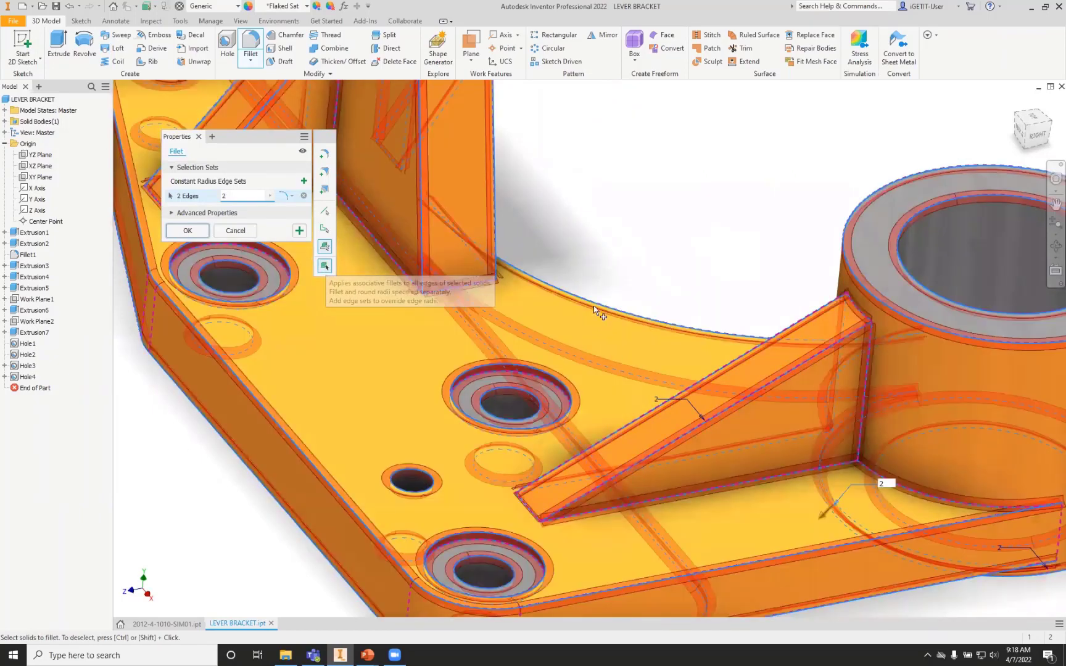
scroll(615, 373, "down", 5)
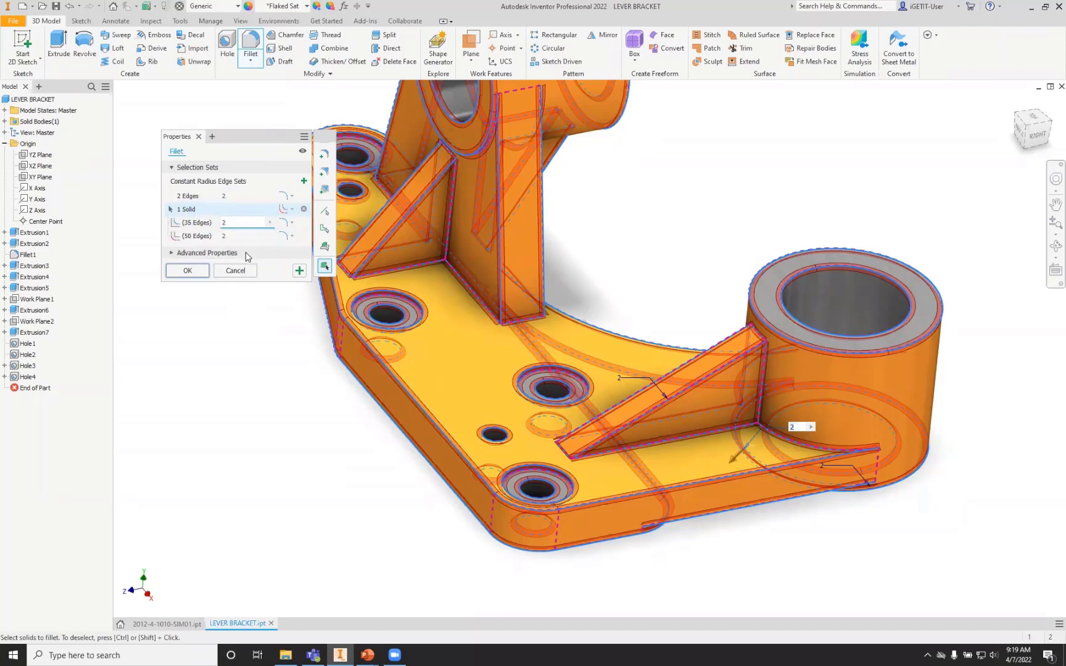
left_click(228, 273)
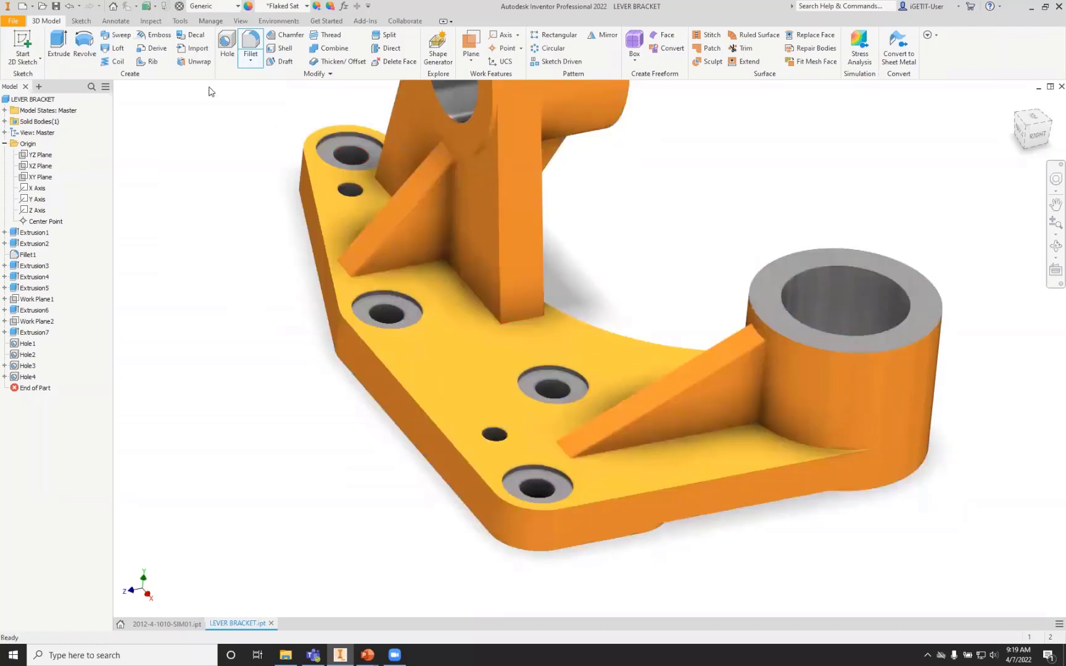
Start a 6 mm fillet on the three edges meeting at the corner between the rib, the boss and the base plate
left_click(248, 42)
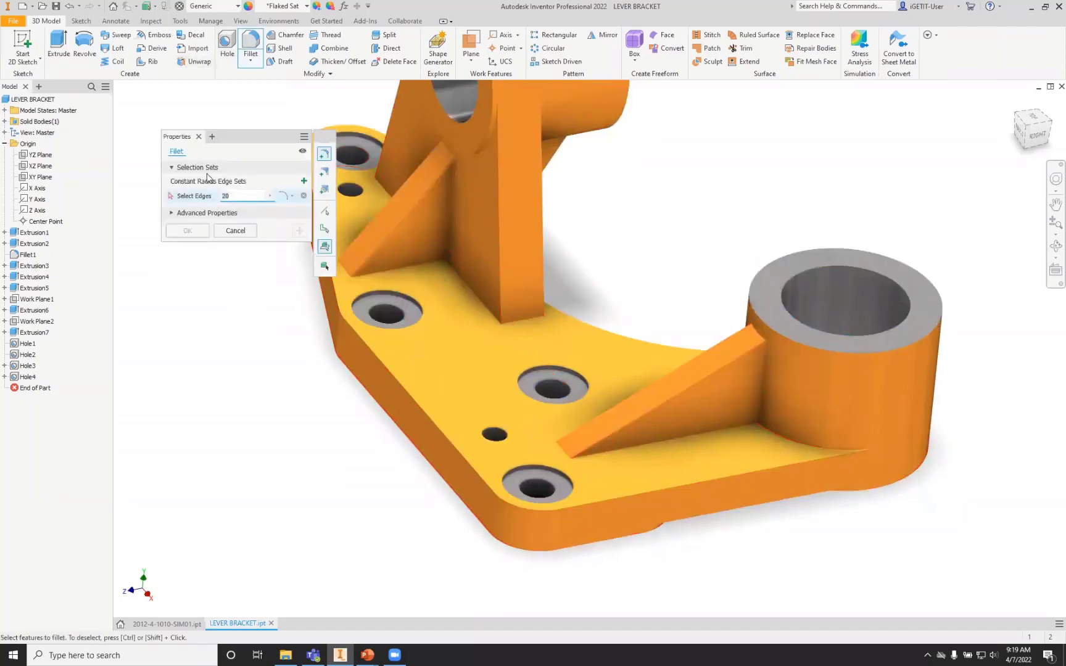
left_click(332, 213)
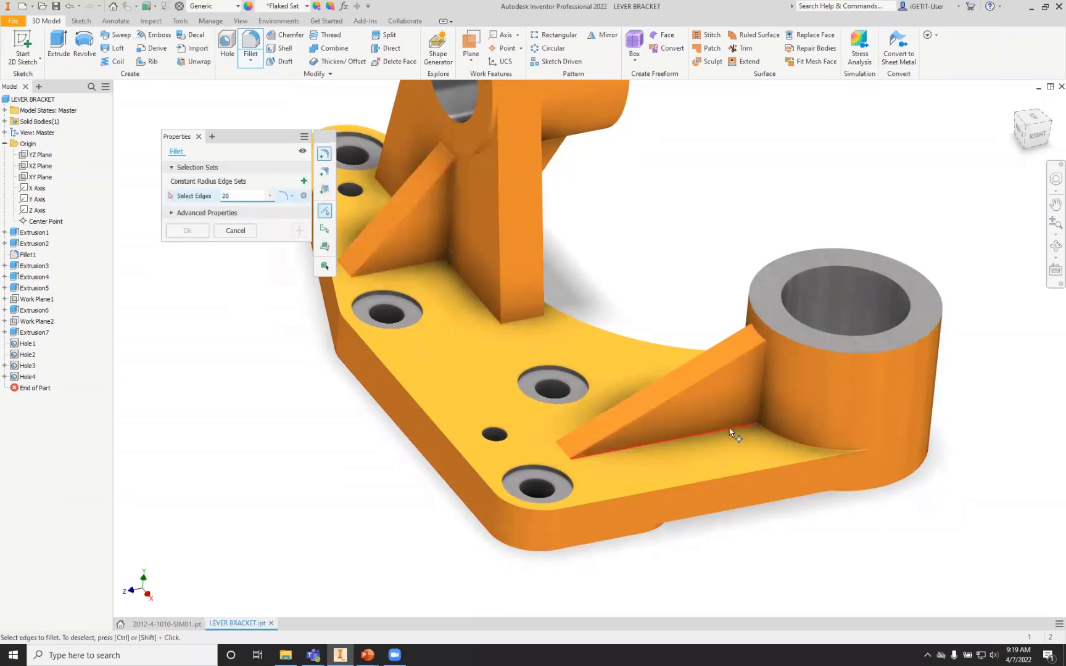
left_click(780, 436)
left_click(777, 436)
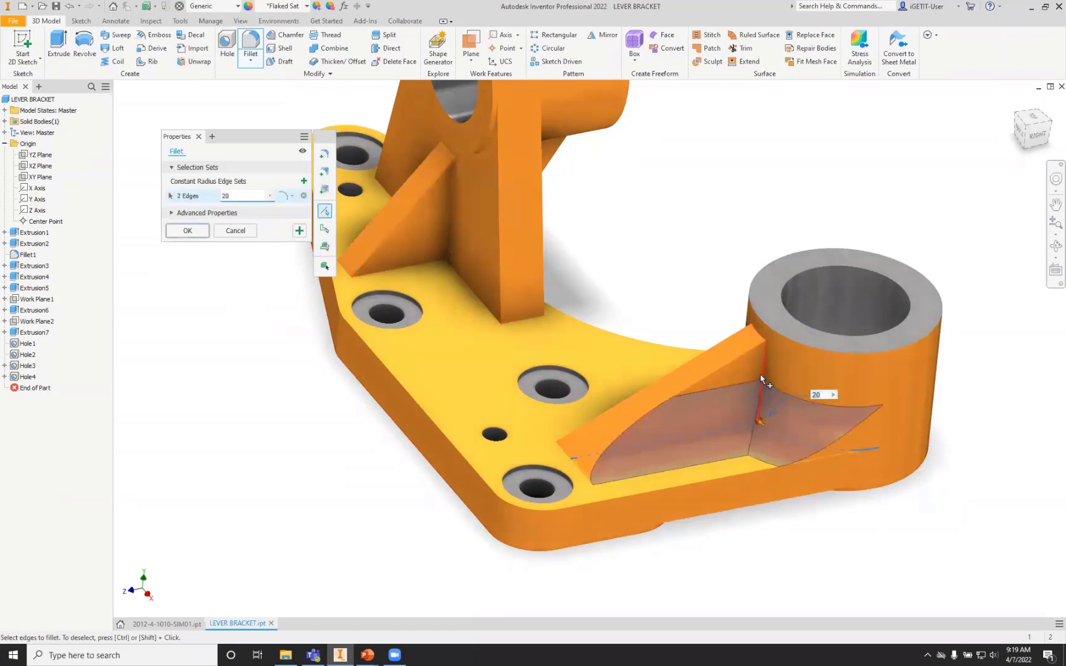
left_click(761, 374)
double_click(241, 195)
type("3")
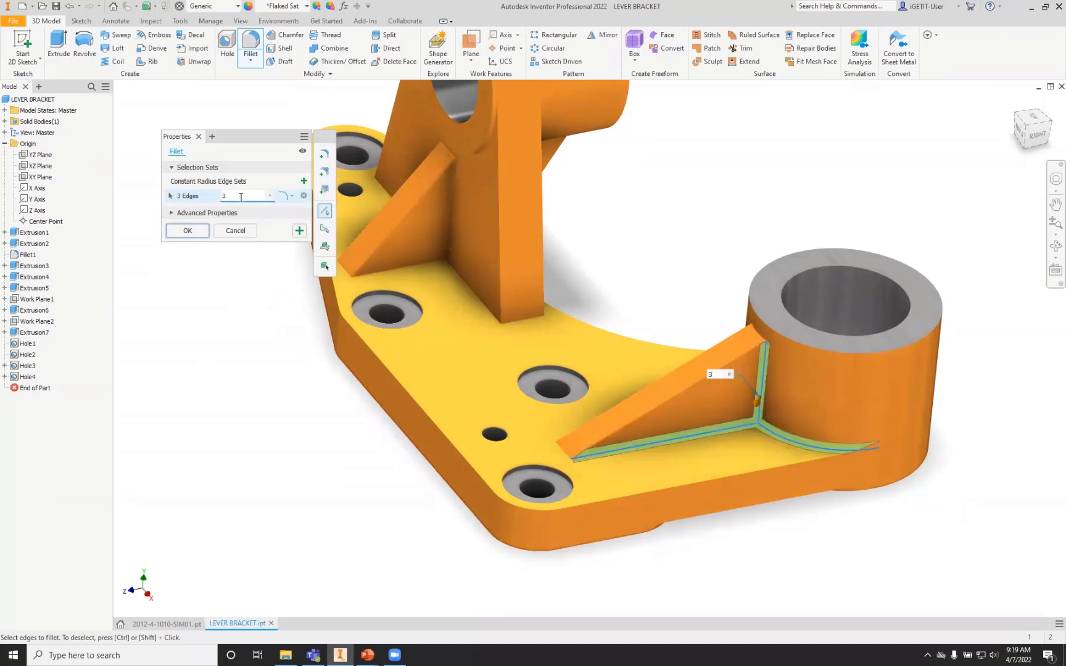
key("BackSpace")
type("6")
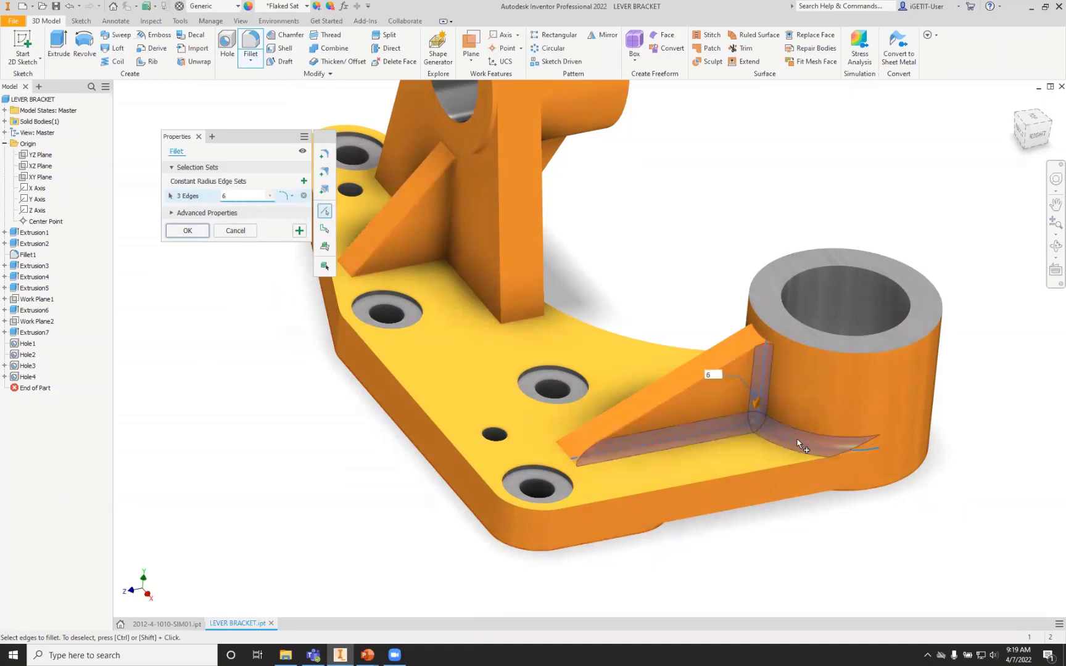
scroll(801, 440, "down", 3)
scroll(813, 437, "down", 2)
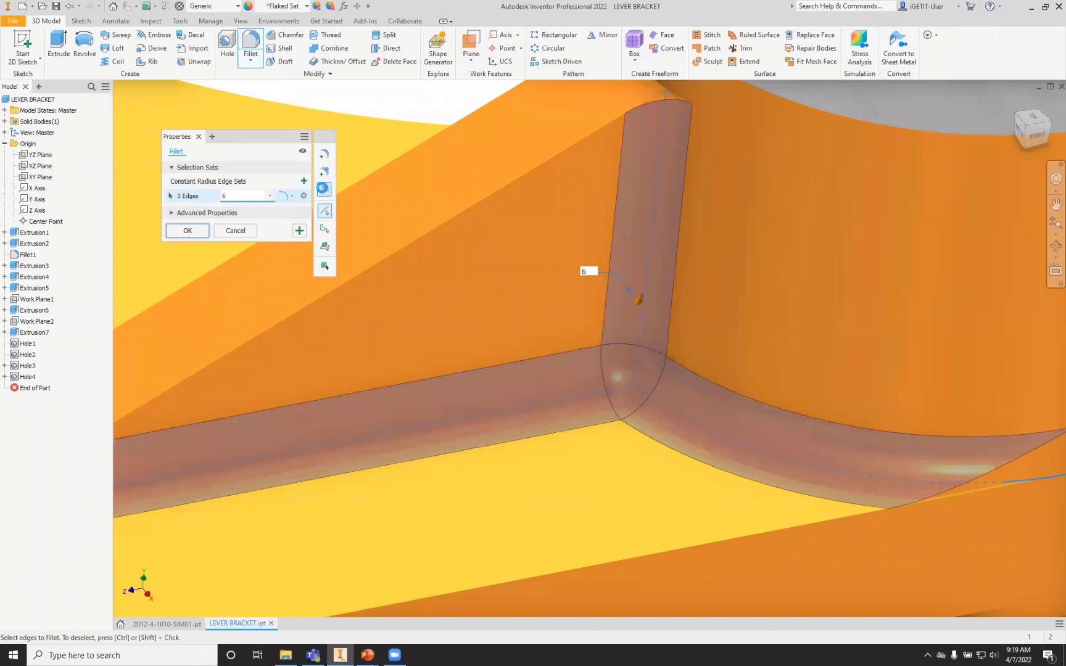
Add a corner setback at the vertex where the three fillets meet and set Edge 1 to 5 mm
left_click(322, 190)
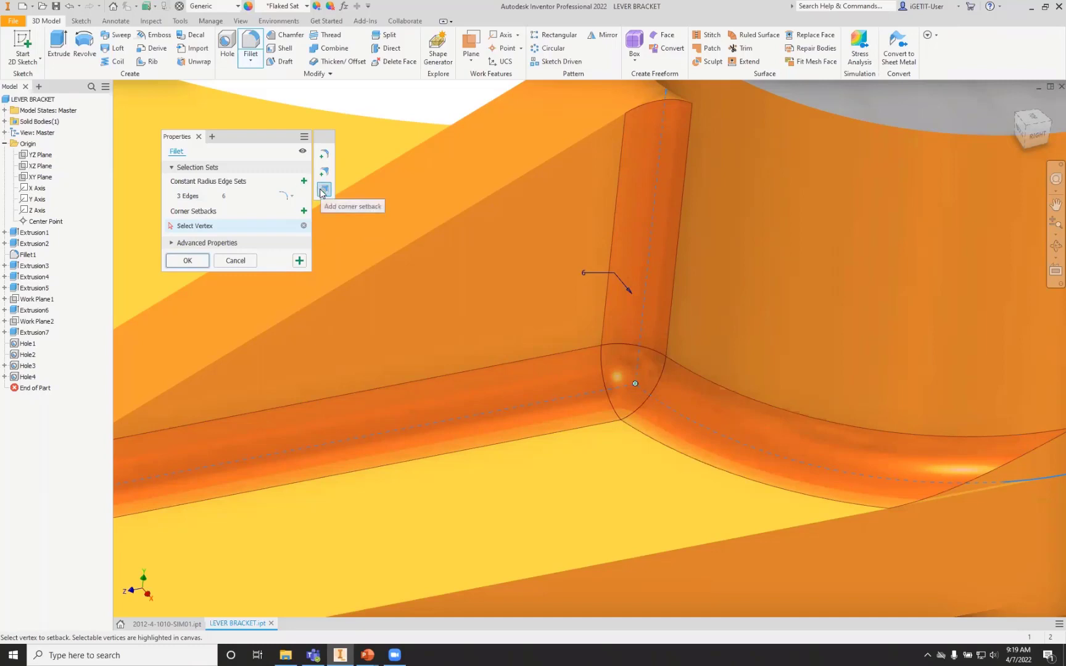
left_click(636, 383)
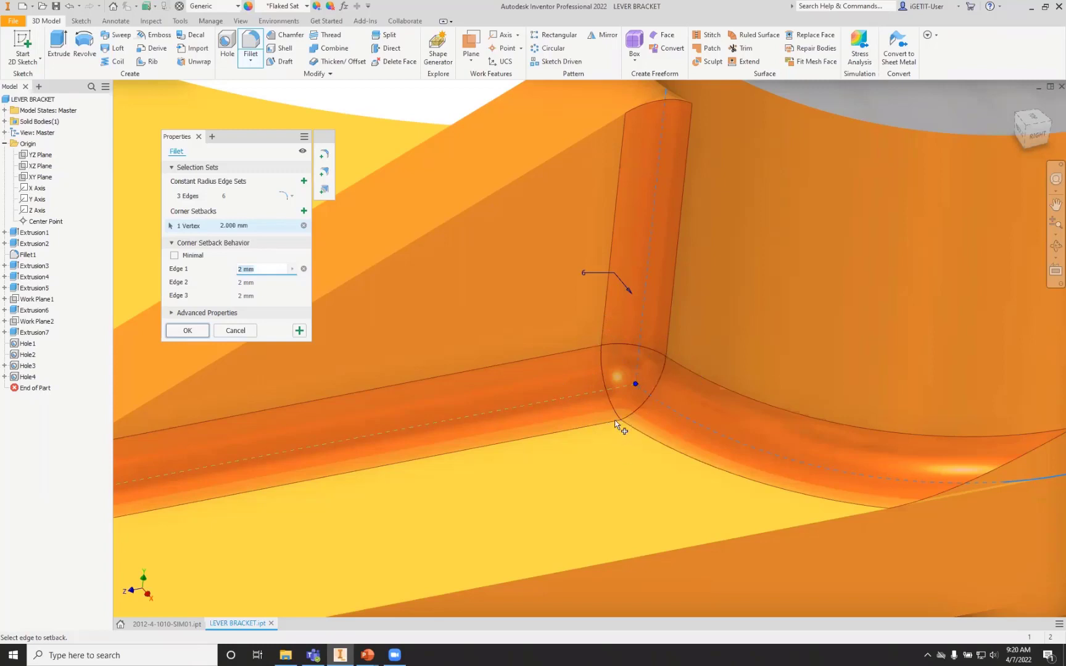
type("5")
left_click(250, 282)
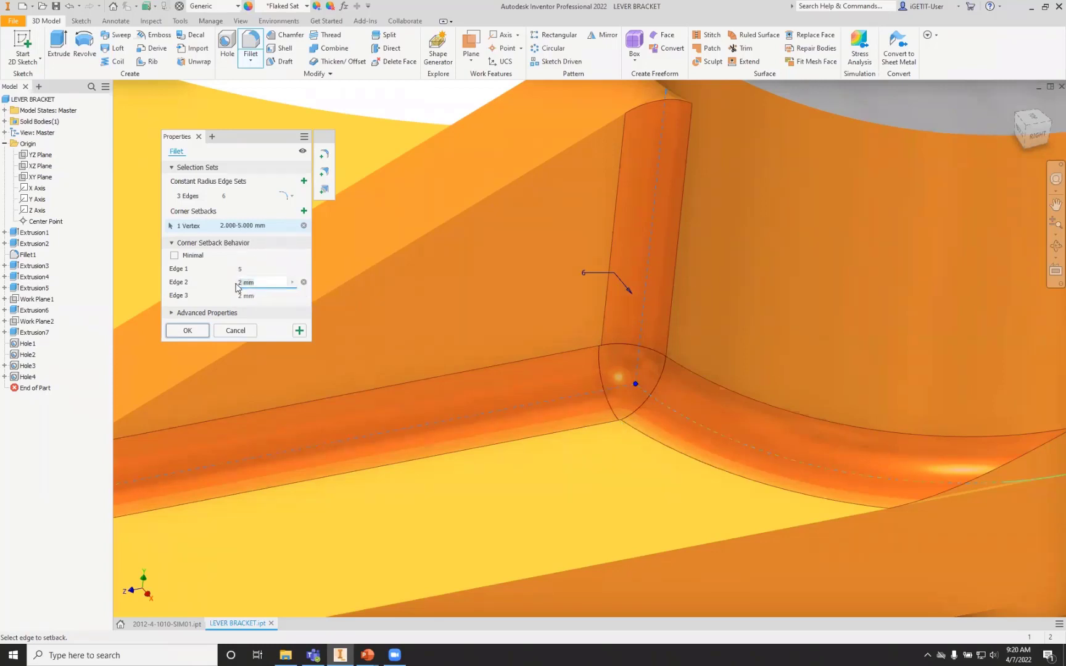
Set the corner setbacks to 8 mm for Edges 1 and 2 and 6 mm for Edge 3, and cancel the fillet
left_click(251, 269)
type("8")
left_click_drag(251, 270, 231, 296)
left_click(259, 283)
type("8")
left_click(261, 294)
type("8")
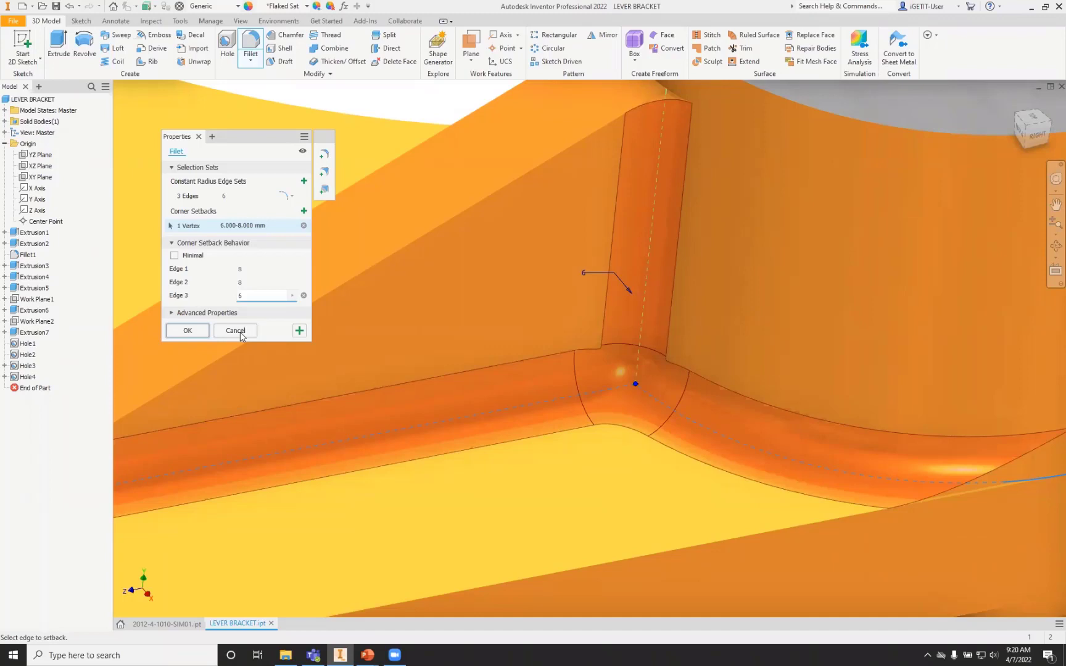
left_click(235, 330)
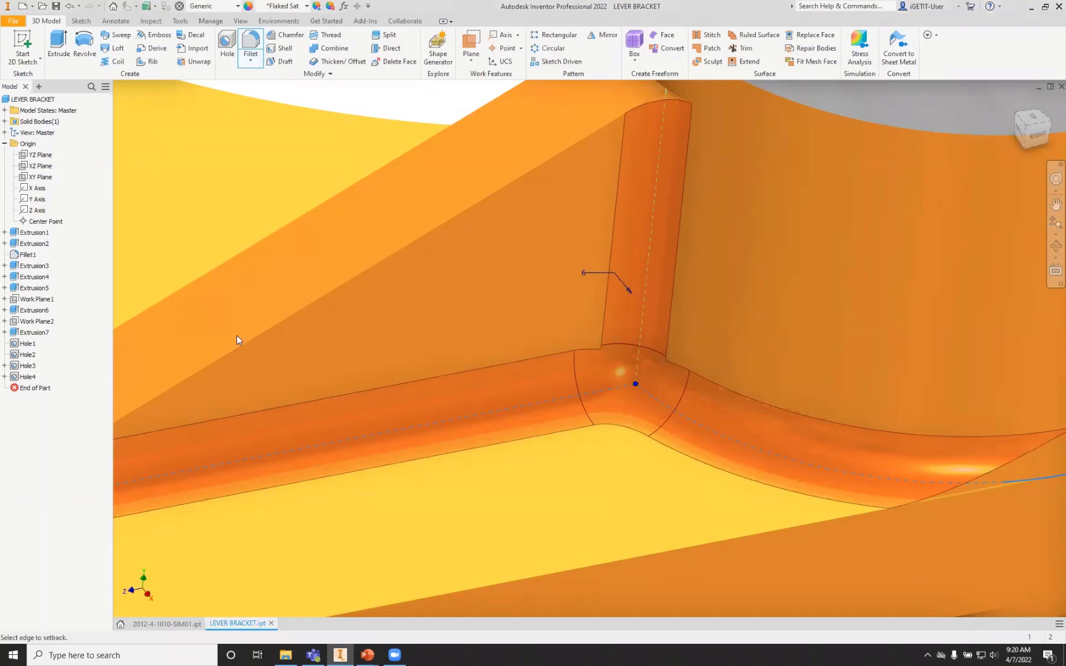
Switch to the 2012-4-1010-SIM01 part and start a full round fillet
scroll(297, 221, "up", 10)
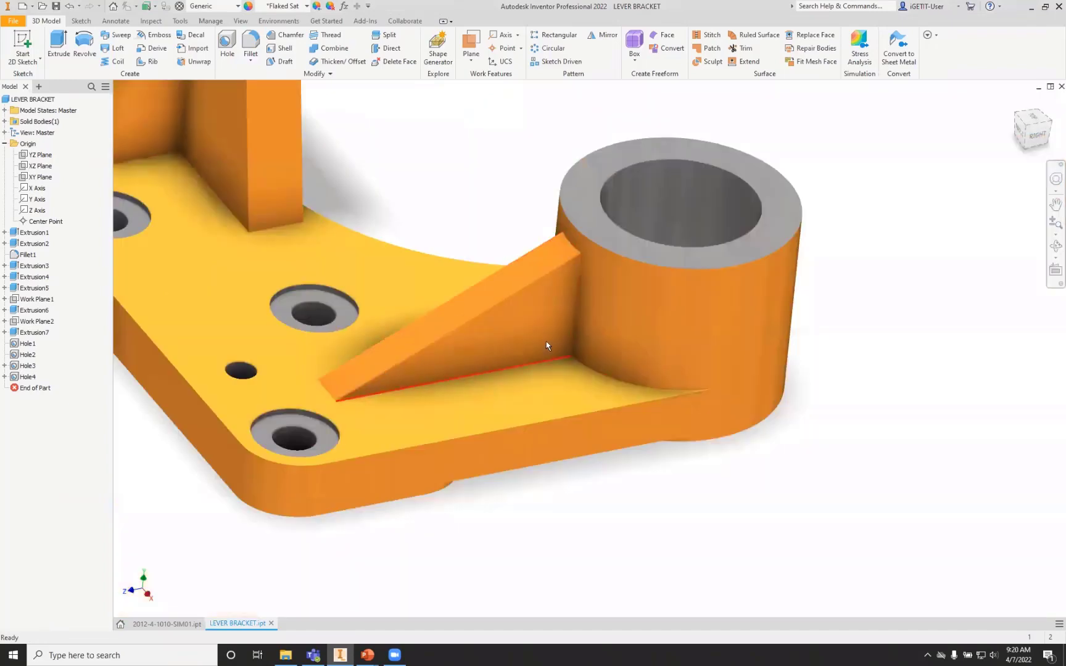
left_click(160, 624)
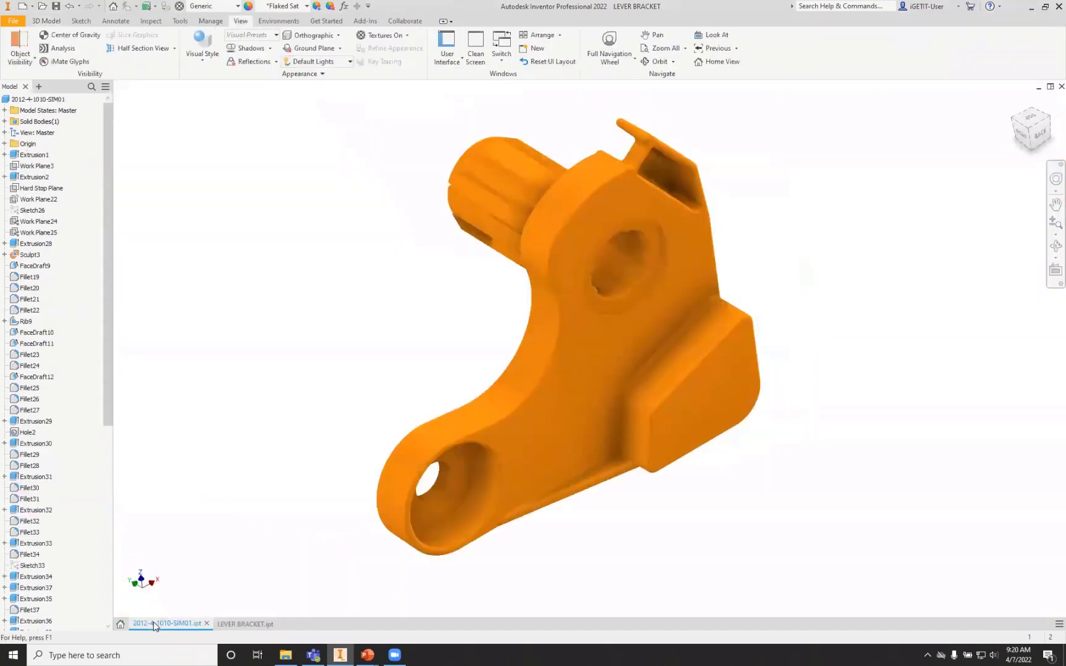
left_click(48, 21)
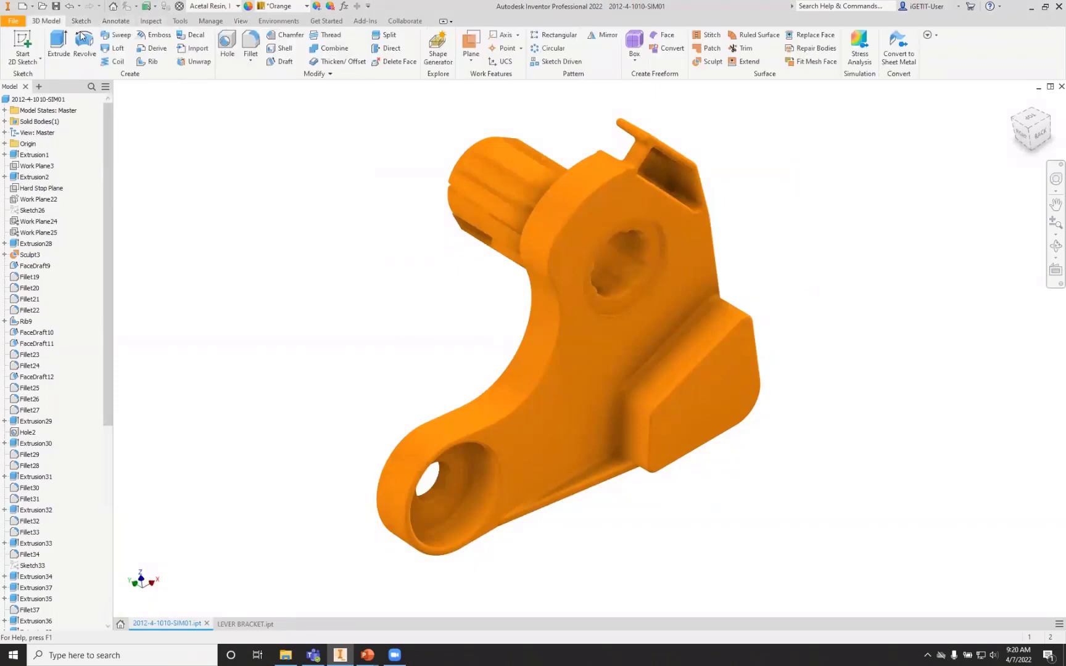
left_click(252, 64)
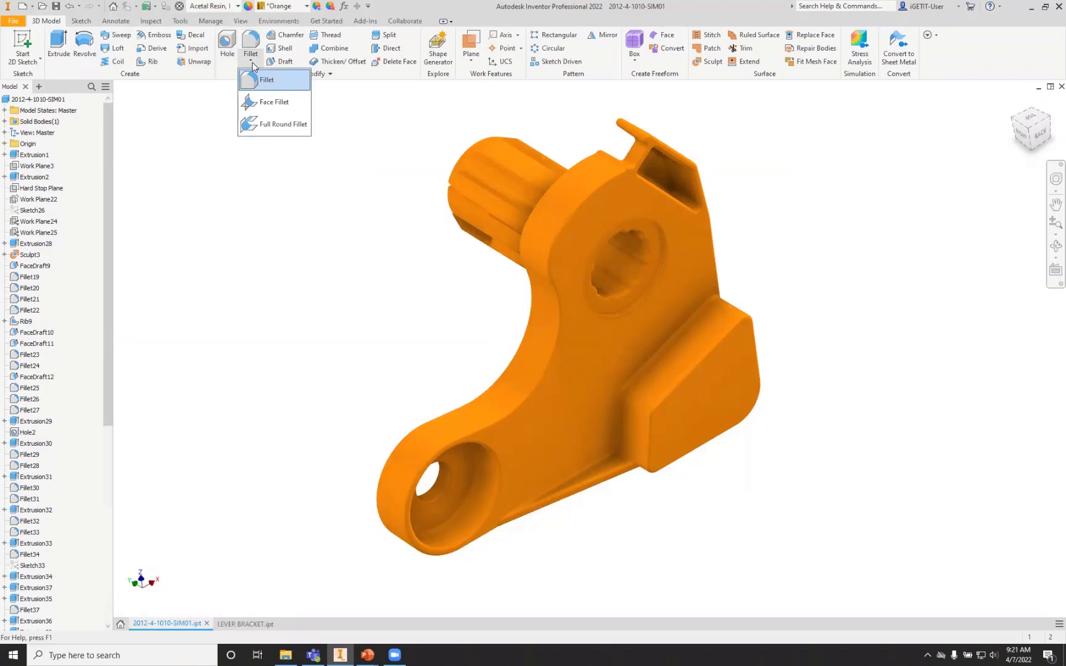
left_click(273, 126)
Examine the ribs and pockets on the part's underside and the advanced options of the full round fillet
middle_click_drag(386, 299, 599, 328, "shift")
scroll(557, 330, "up", 5)
scroll(342, 317, "up", 3)
scroll(566, 362, "down", 2)
middle_click_drag(664, 331, 642, 226, "shift")
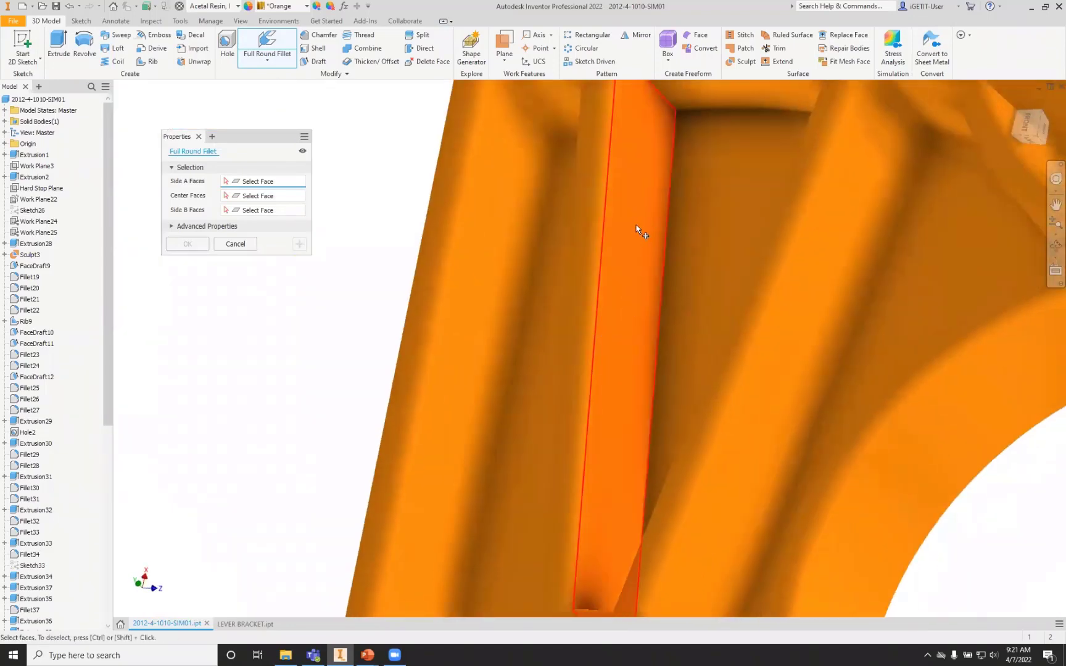
scroll(464, 329, "down", 4)
scroll(526, 252, "up", 4)
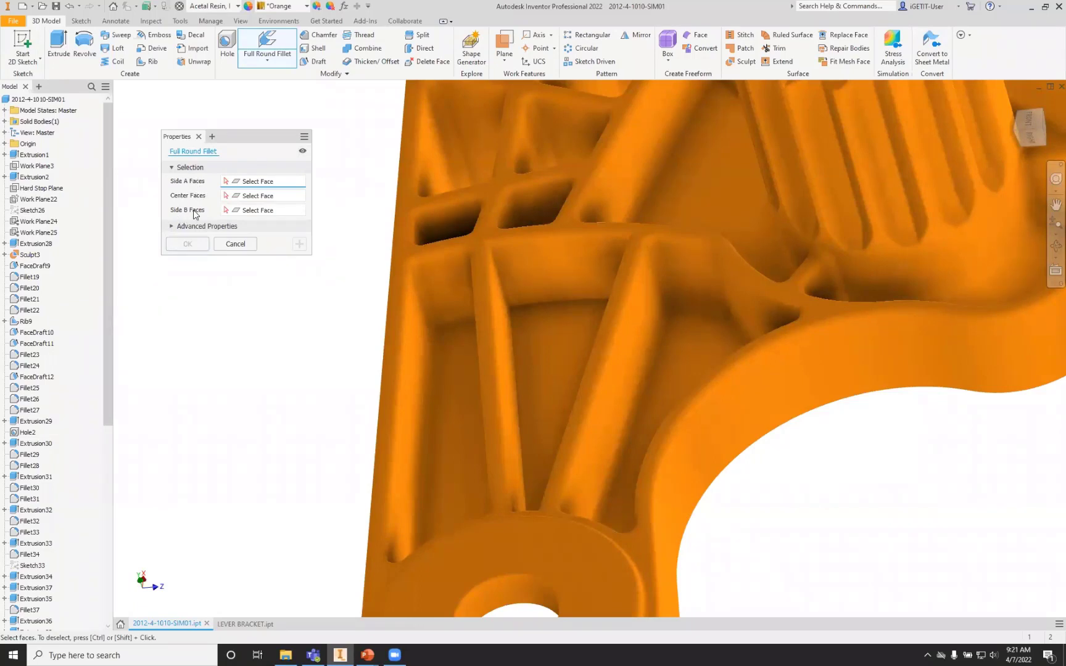
left_click(175, 226)
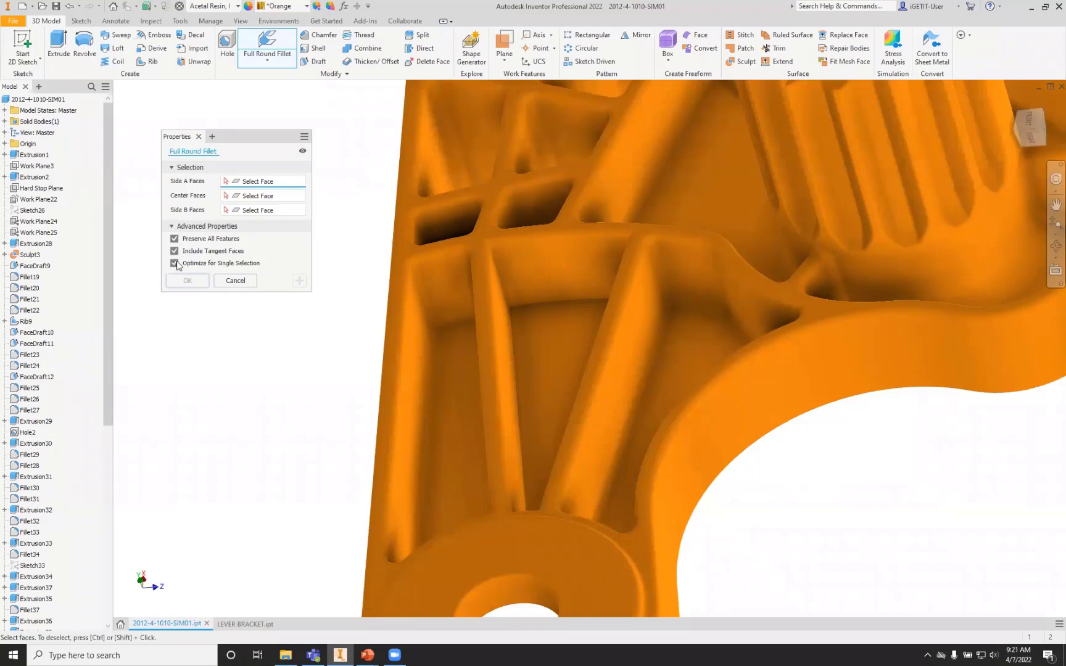
left_click(173, 226)
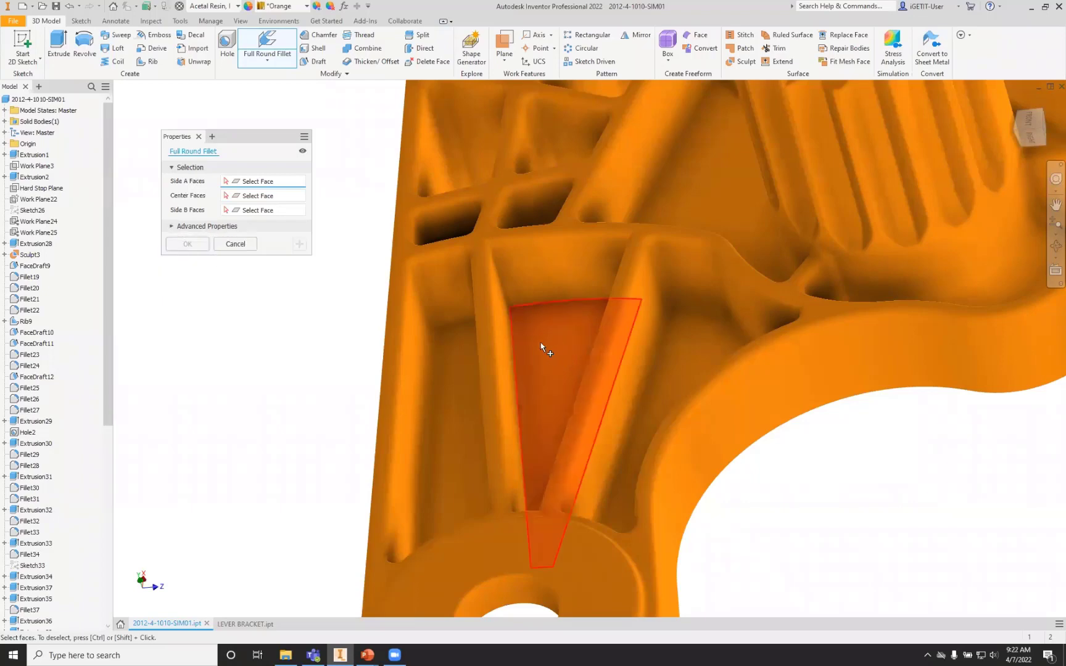
Set one rib wall of the triangular pocket as Side A, the pocket floor as Center and the opposite rib wall as Side B
middle_click_drag(545, 338, 607, 346, "shift")
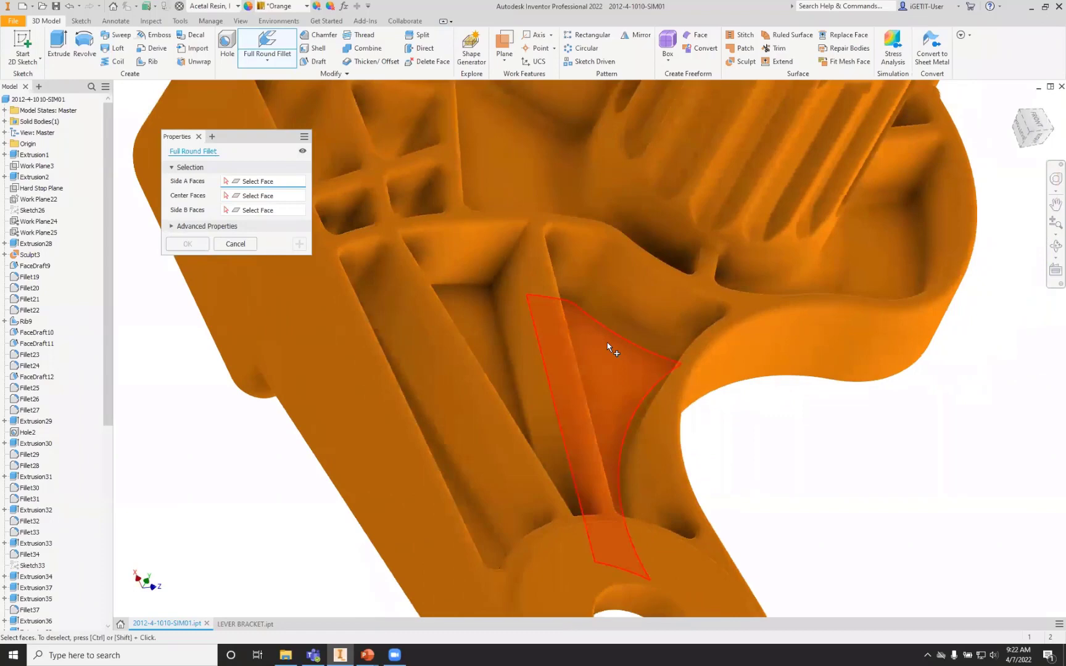
left_click(531, 324)
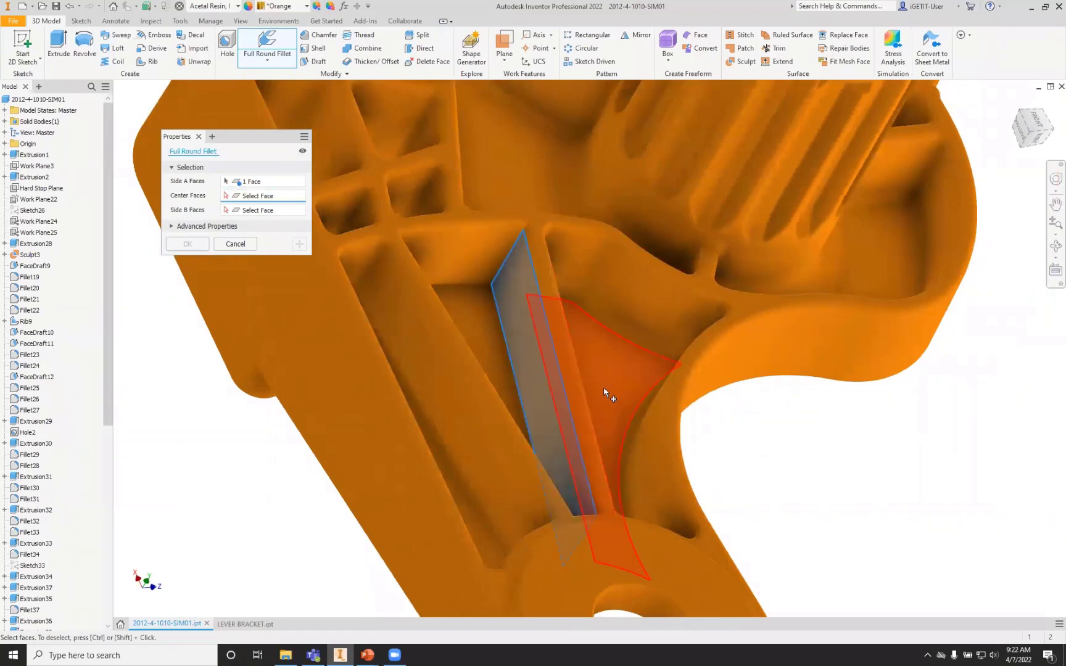
middle_click_drag(598, 395, 561, 376, "shift")
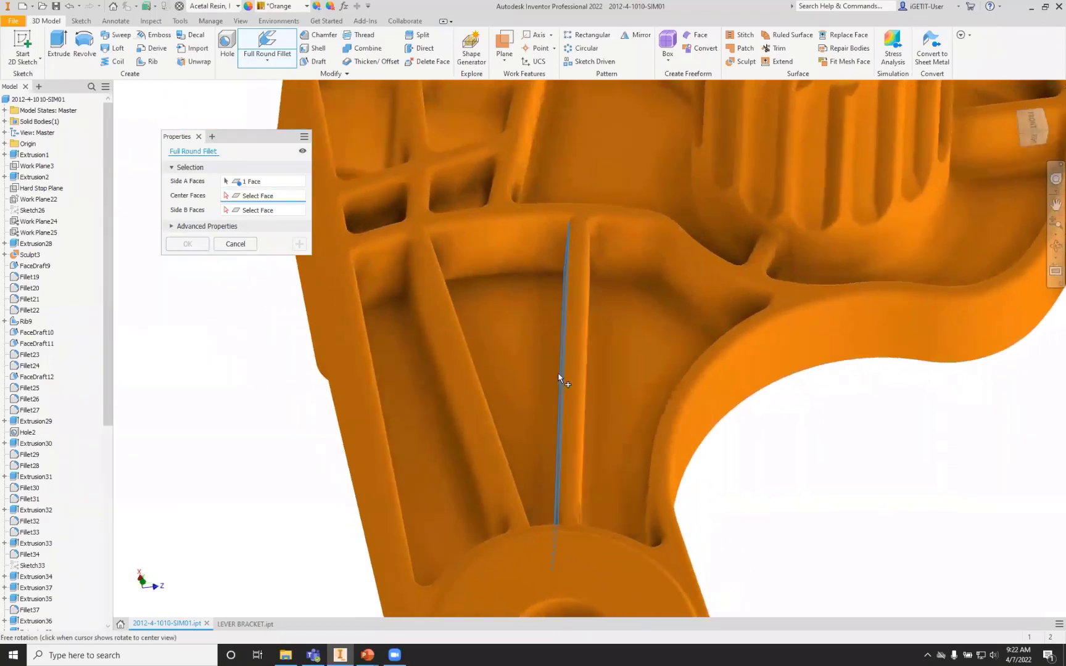
left_click(516, 335)
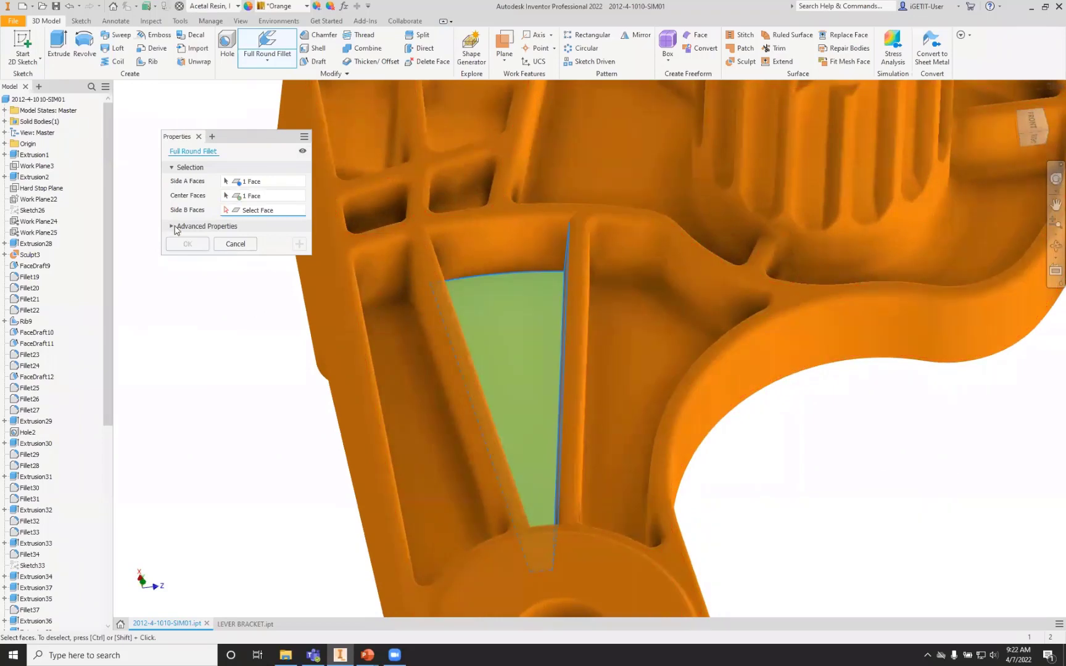
middle_click_drag(614, 340, 598, 304, "shift")
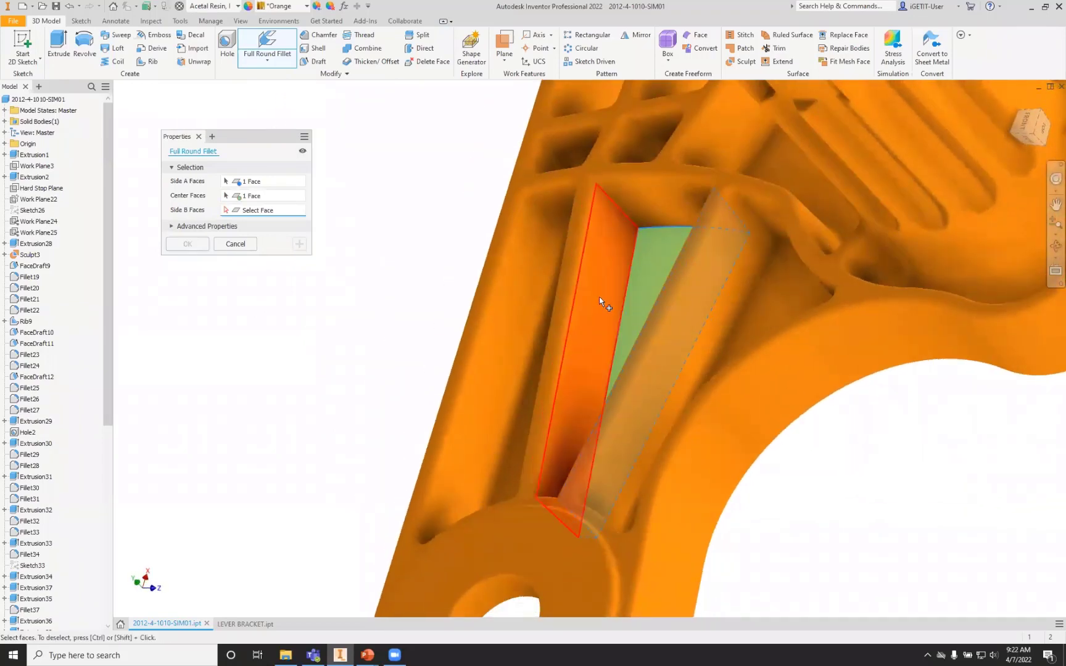
left_click(599, 297)
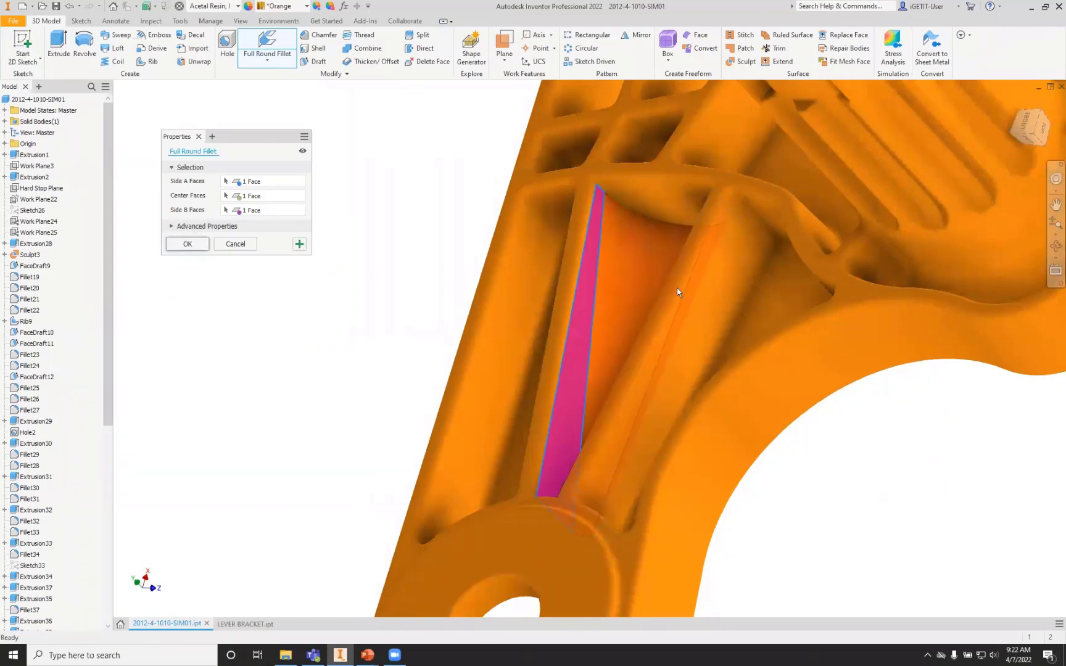
Inspect the full round fillet in the triangular pocket from several angles, comparing the model with the preview off and on
middle_click_drag(665, 287, 613, 276, "shift")
scroll(483, 253, "down", 3)
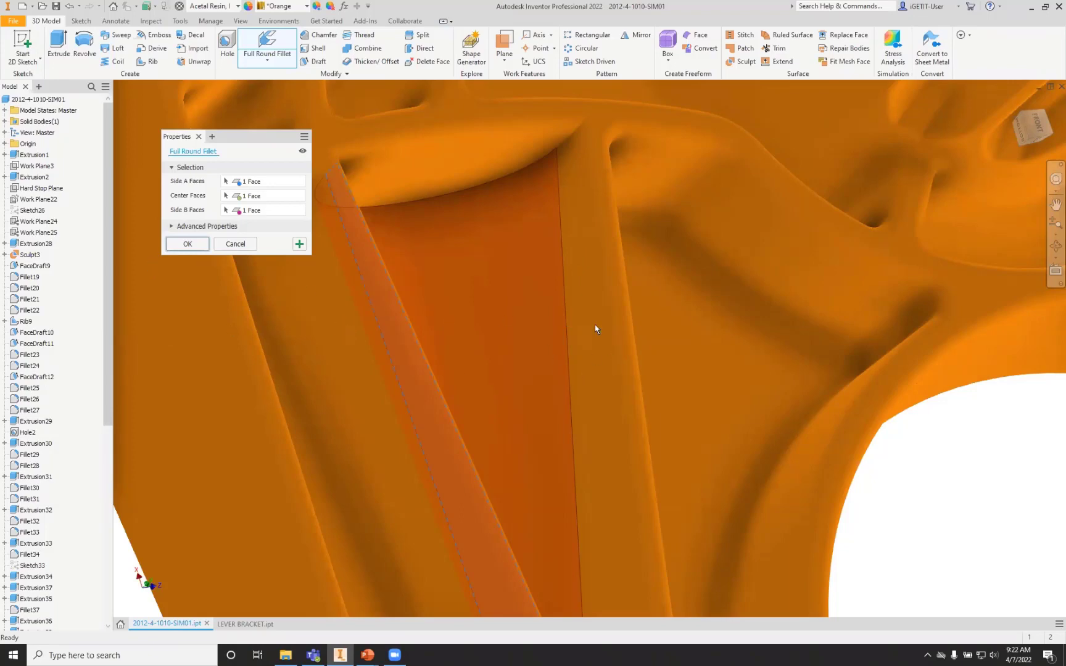
middle_click_drag(588, 408, 492, 401, "shift")
scroll(377, 369, "up", 5)
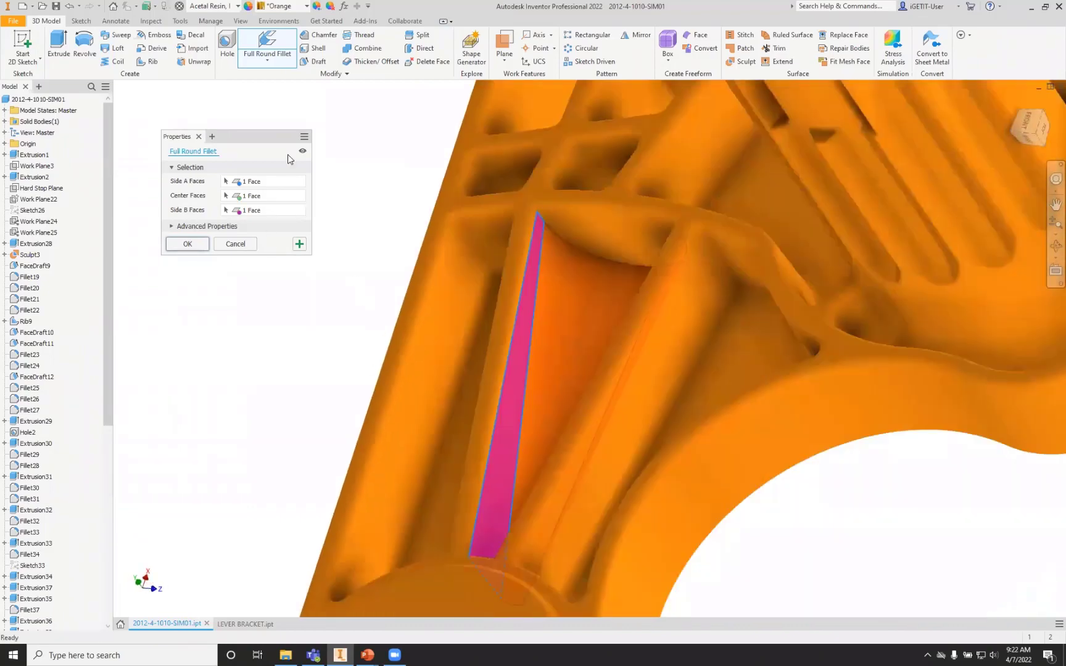
left_click(303, 152)
left_click(303, 152)
left_click(303, 152)
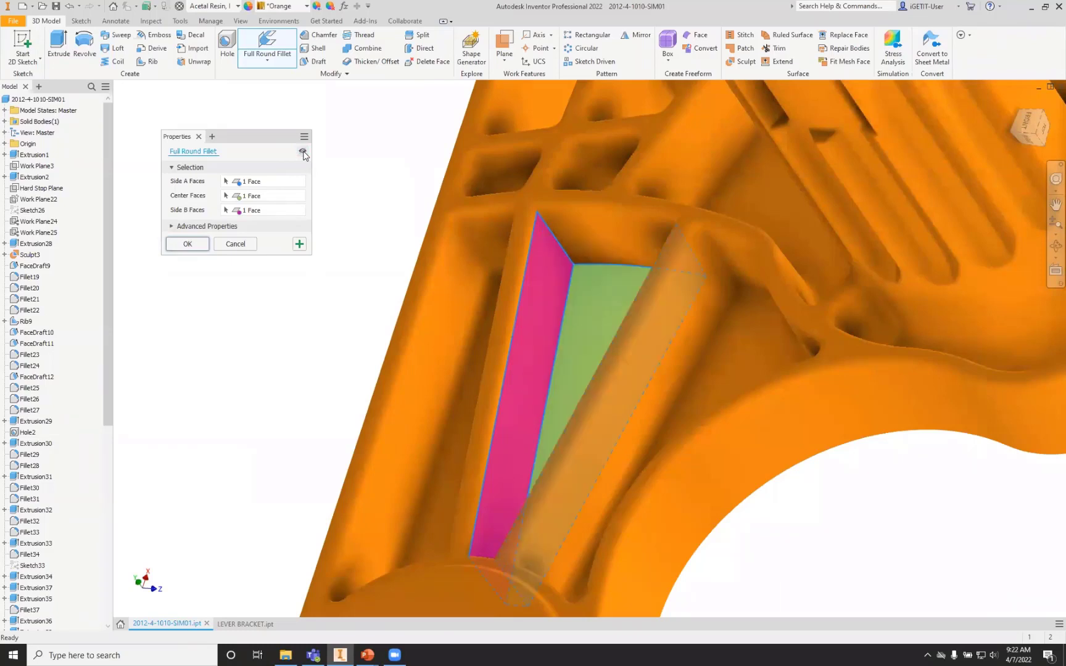
left_click(303, 152)
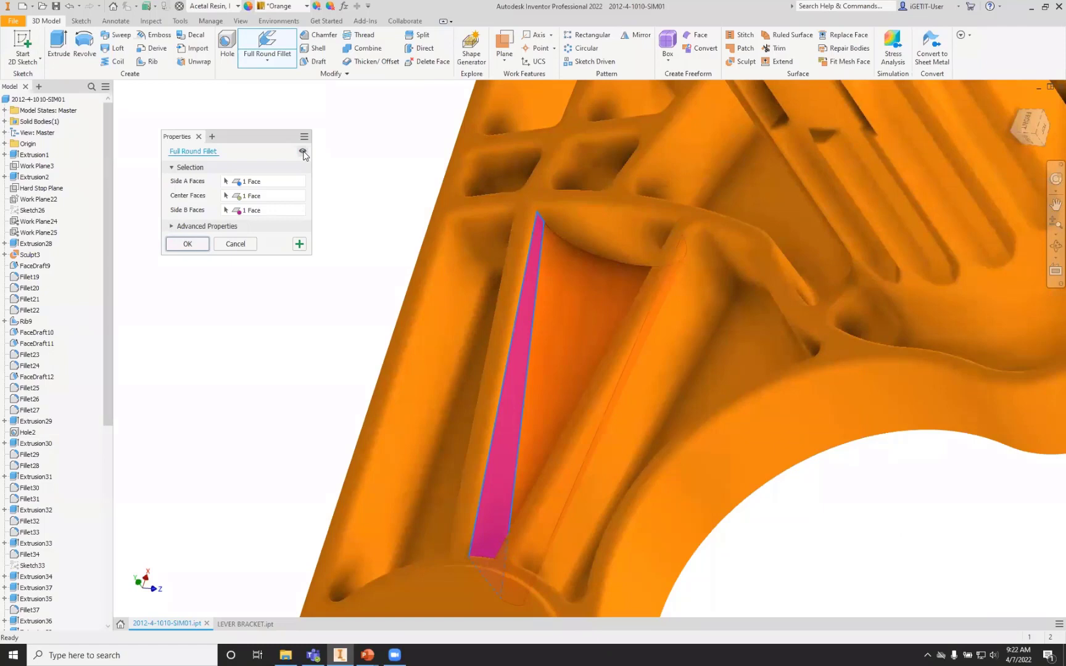
Apply the full round fillet to the triangular pocket and check the new feature in the model history
left_click(185, 244)
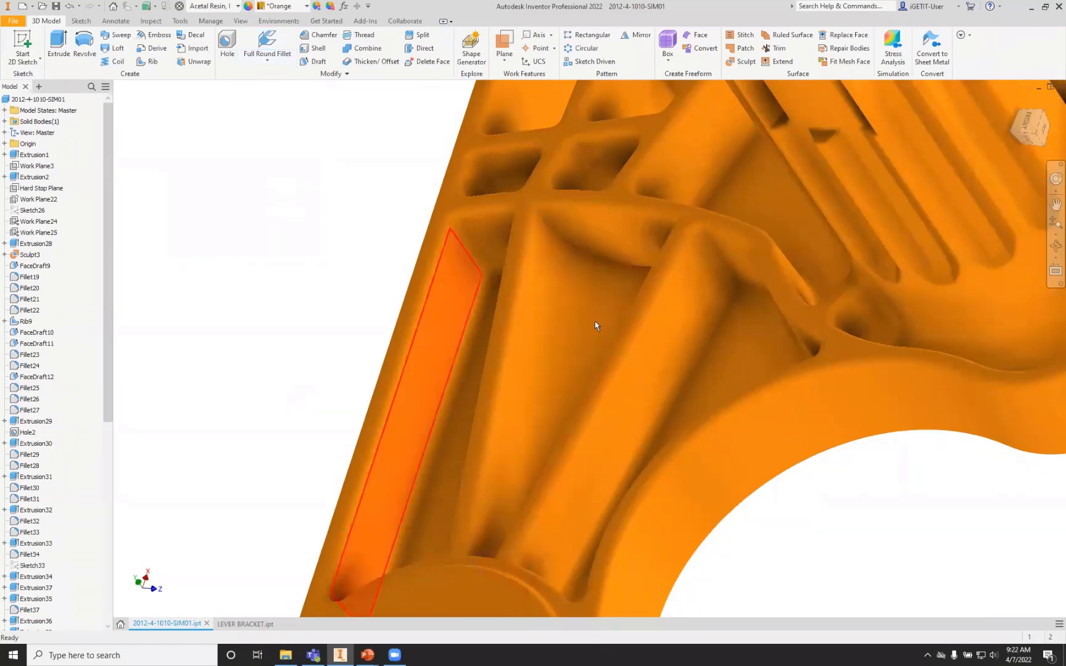
left_click(587, 302)
left_click(307, 249)
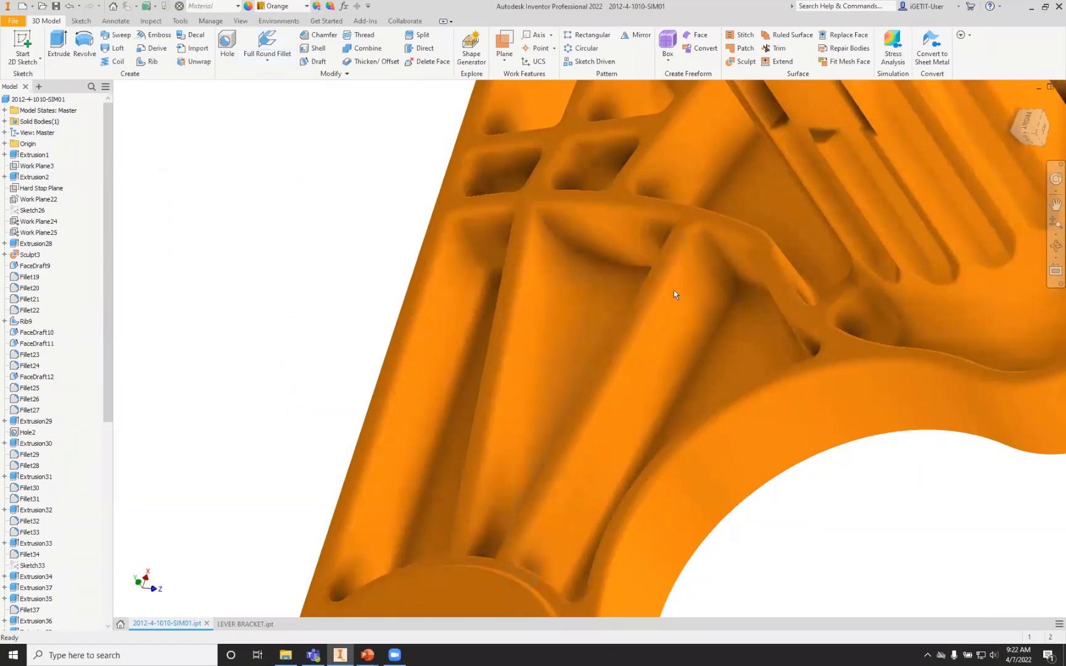
middle_click_drag(586, 284, 583, 311, "shift")
scroll(52, 431, "down", 10)
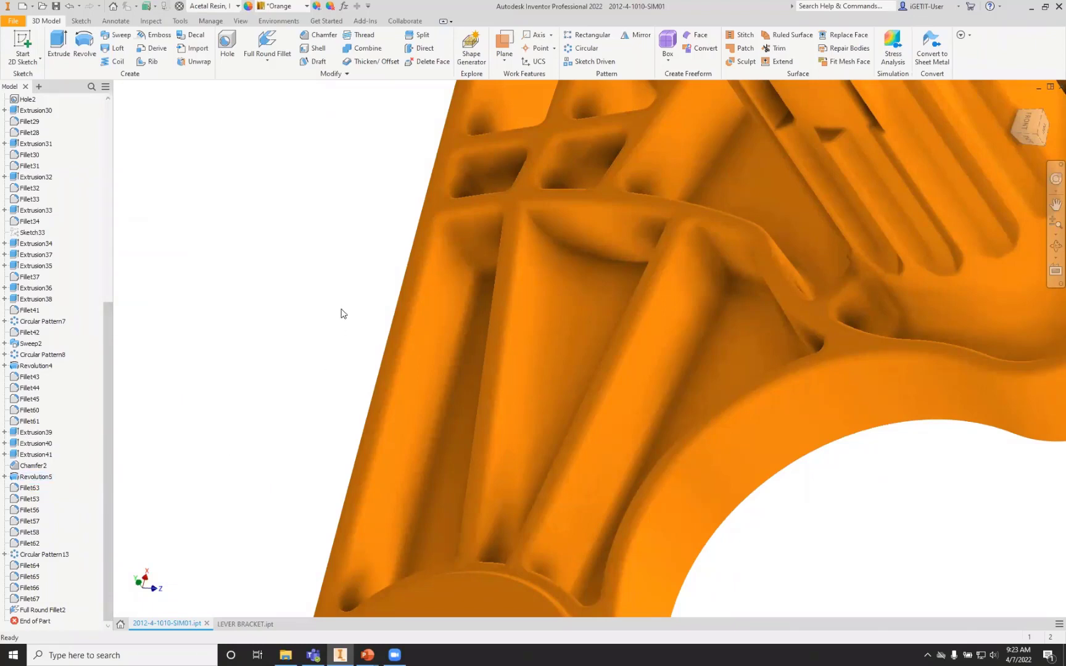
scroll(333, 308, "up", 3)
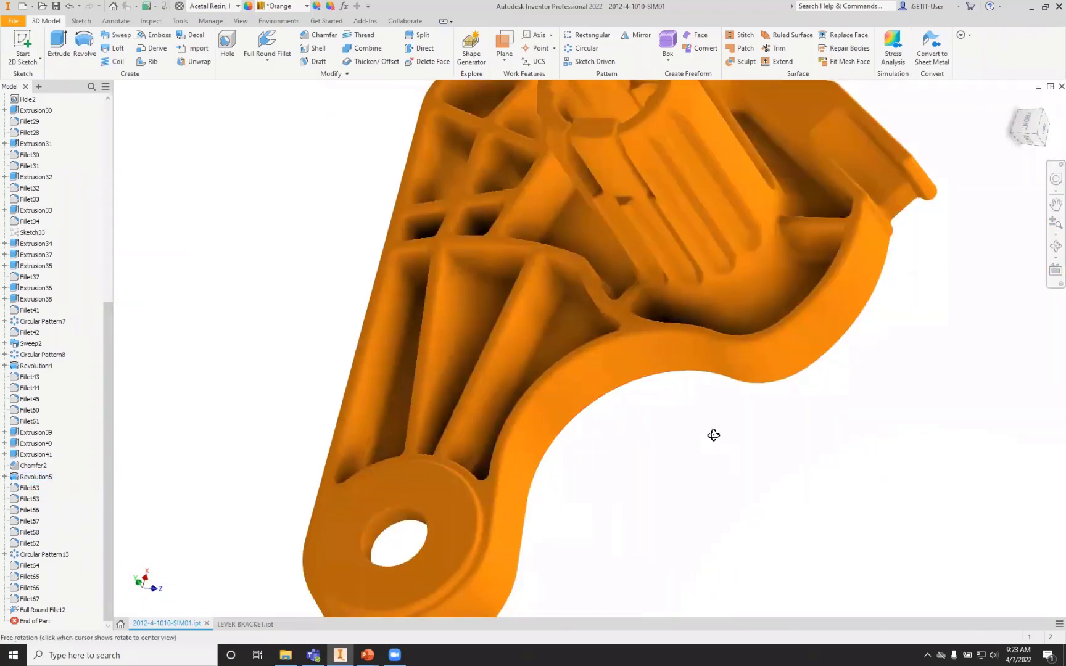
Start a face fillet between the narrow end face of the raised block and the sloping ledge face beside it
middle_click_drag(711, 433, 598, 370, "shift")
left_click(268, 62)
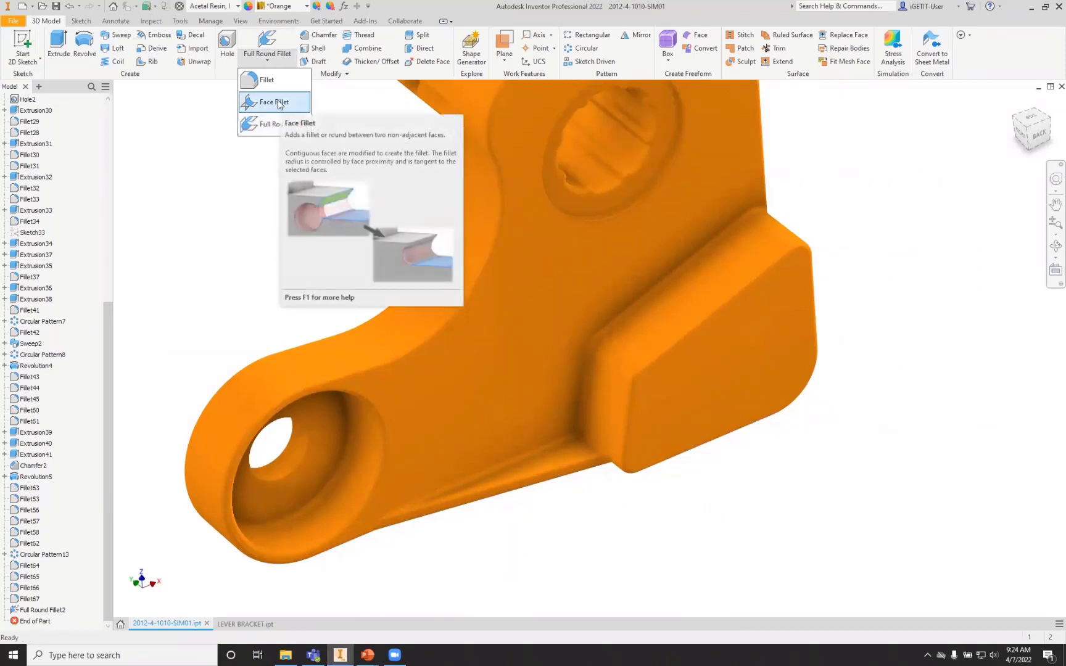
scroll(595, 507, "up", 3)
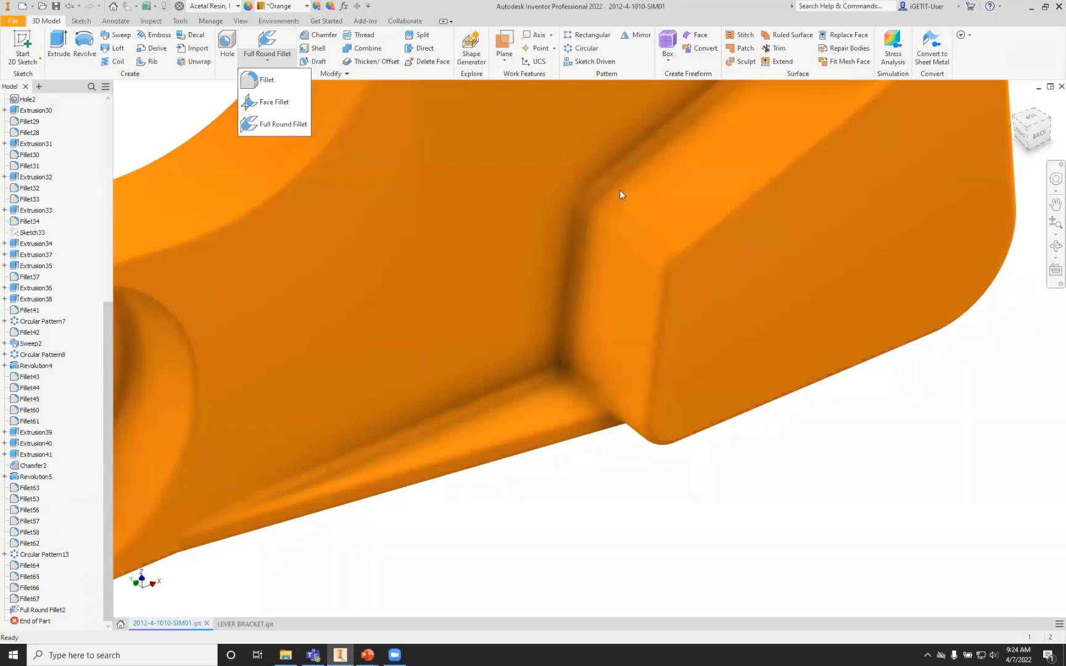
scroll(578, 336, "up", 3)
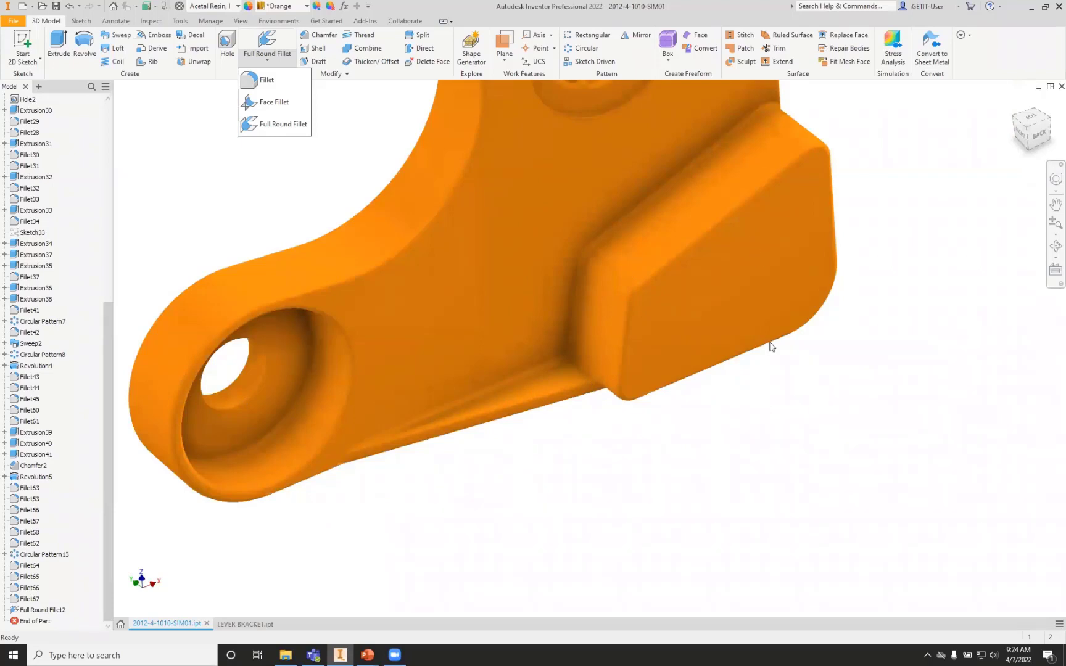
scroll(653, 379, "up", 2)
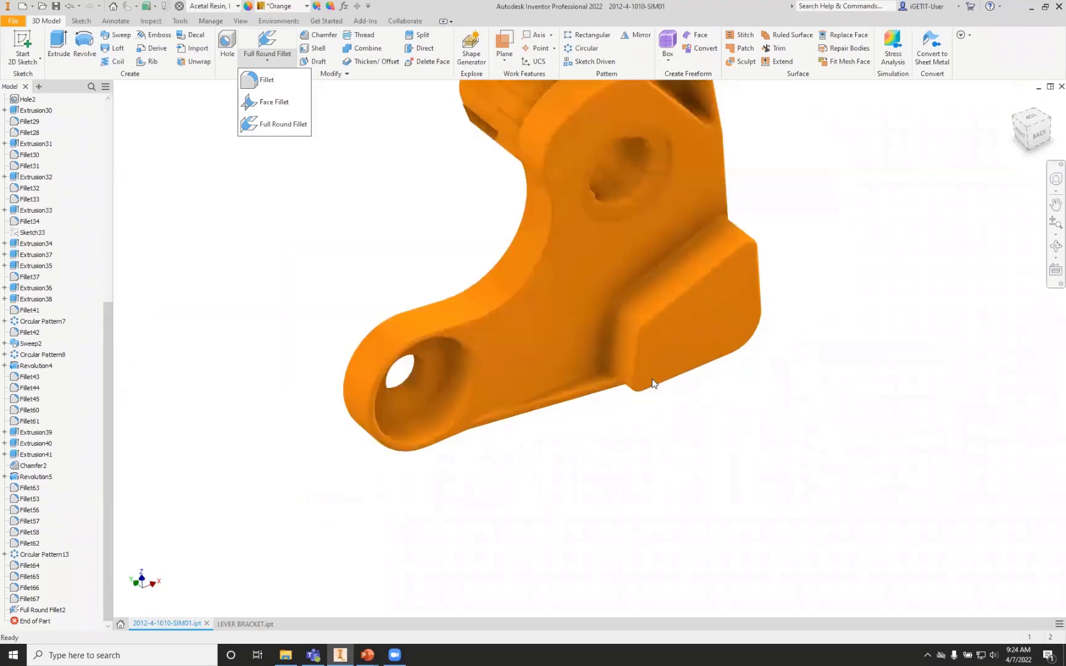
scroll(642, 297, "down", 3)
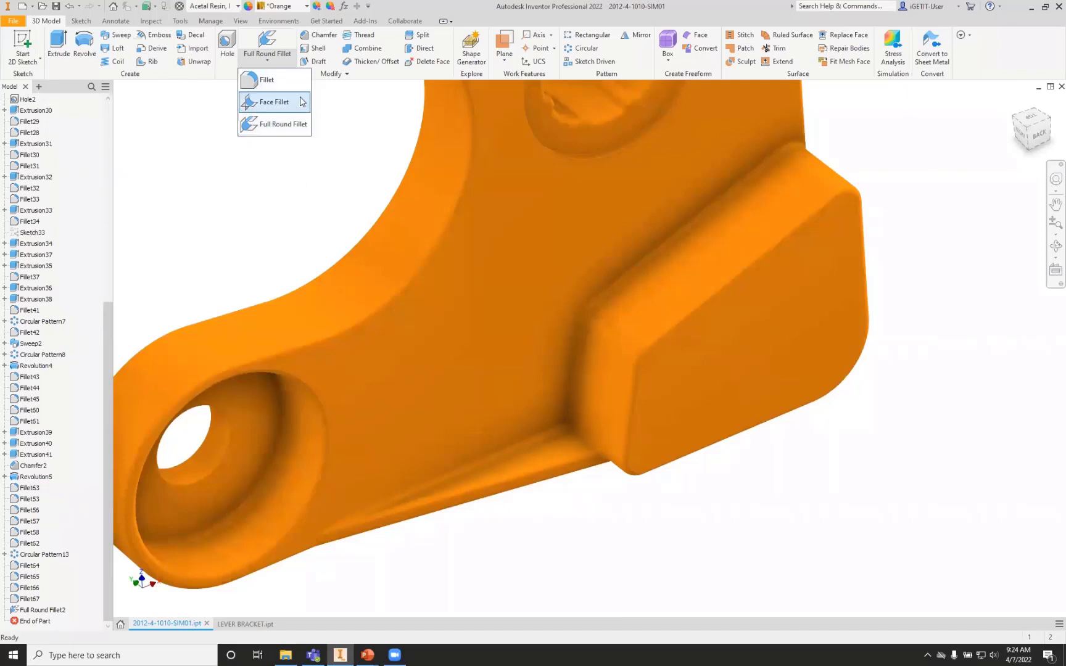
left_click(277, 103)
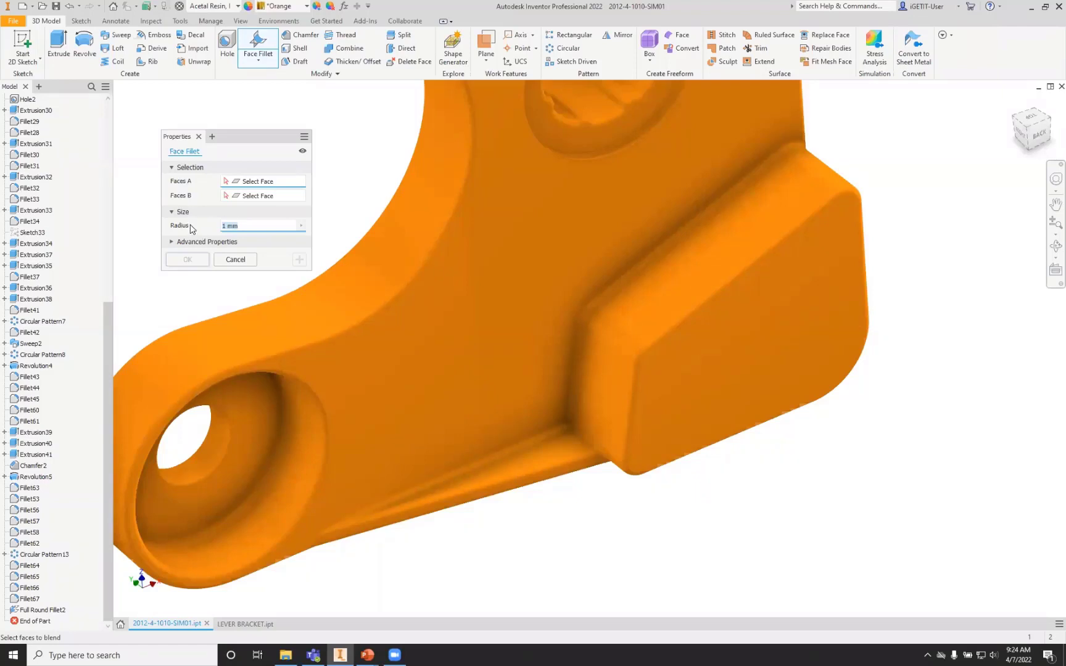
left_click(598, 387)
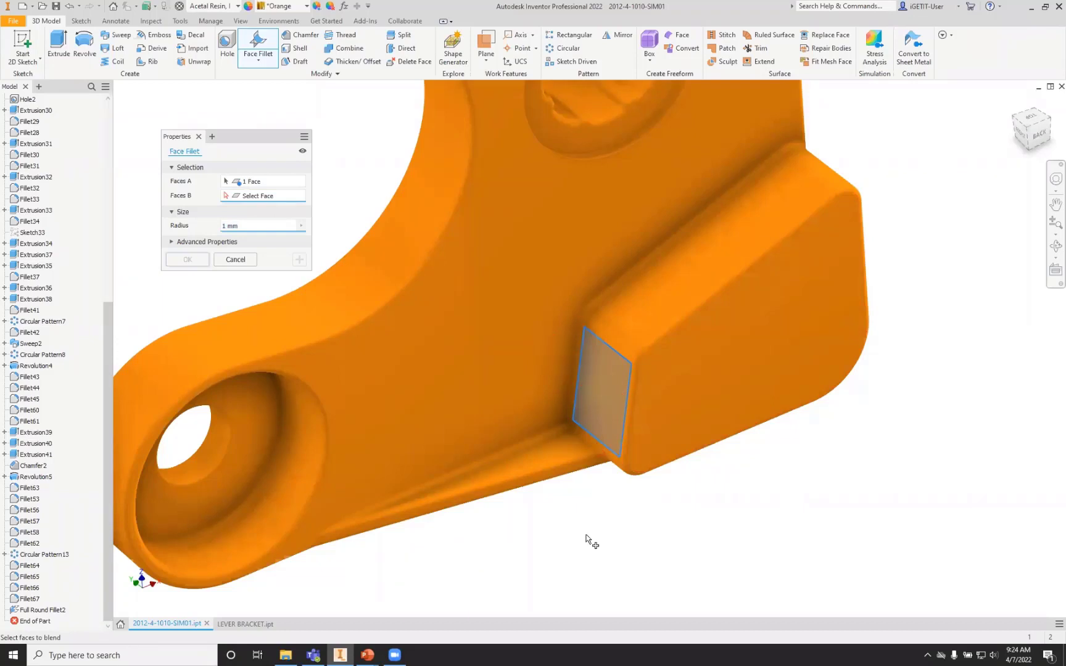
left_click(560, 448)
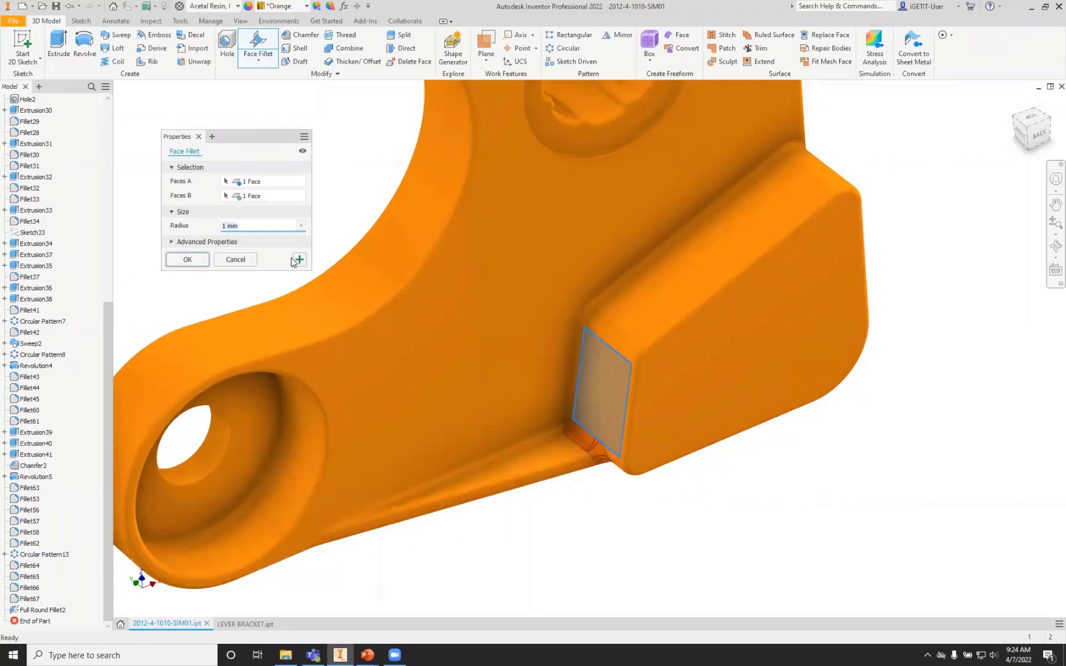
Try face fillet radii of 23 mm and 3 mm, and set the radius to 4 mm
type("23")
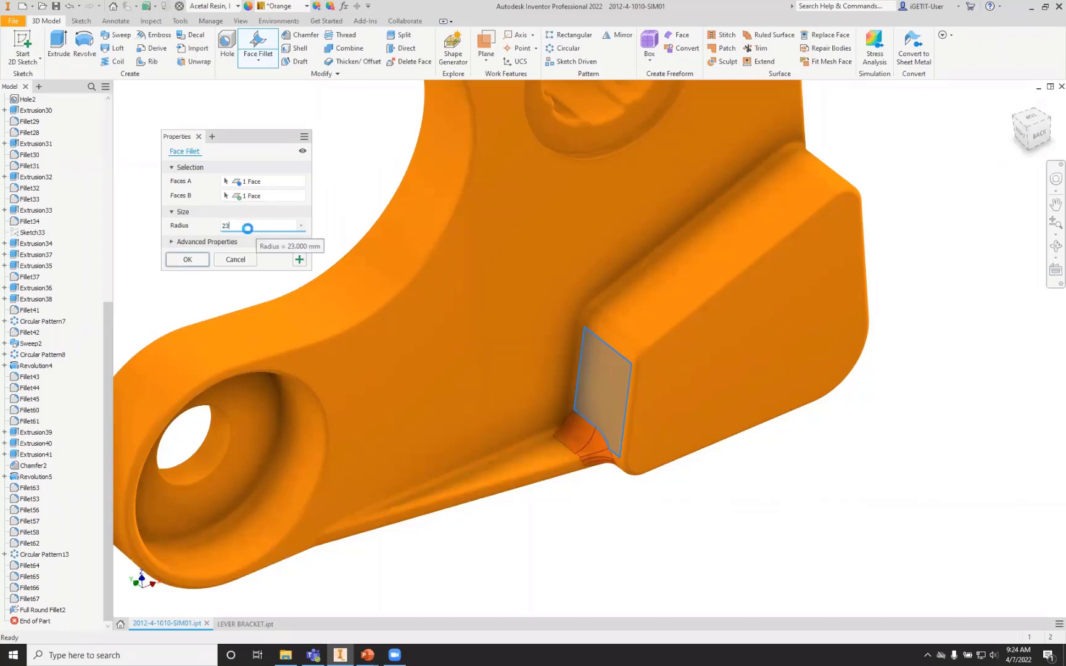
left_click_drag(240, 228, 223, 228)
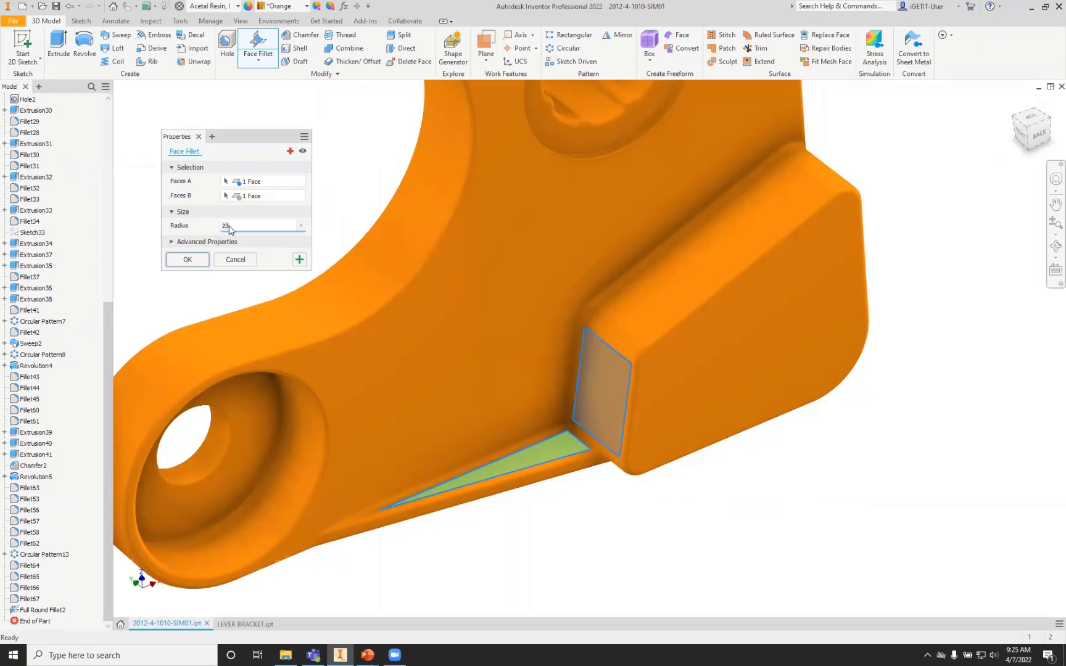
key("BackSpace")
type("3")
key("BackSpace")
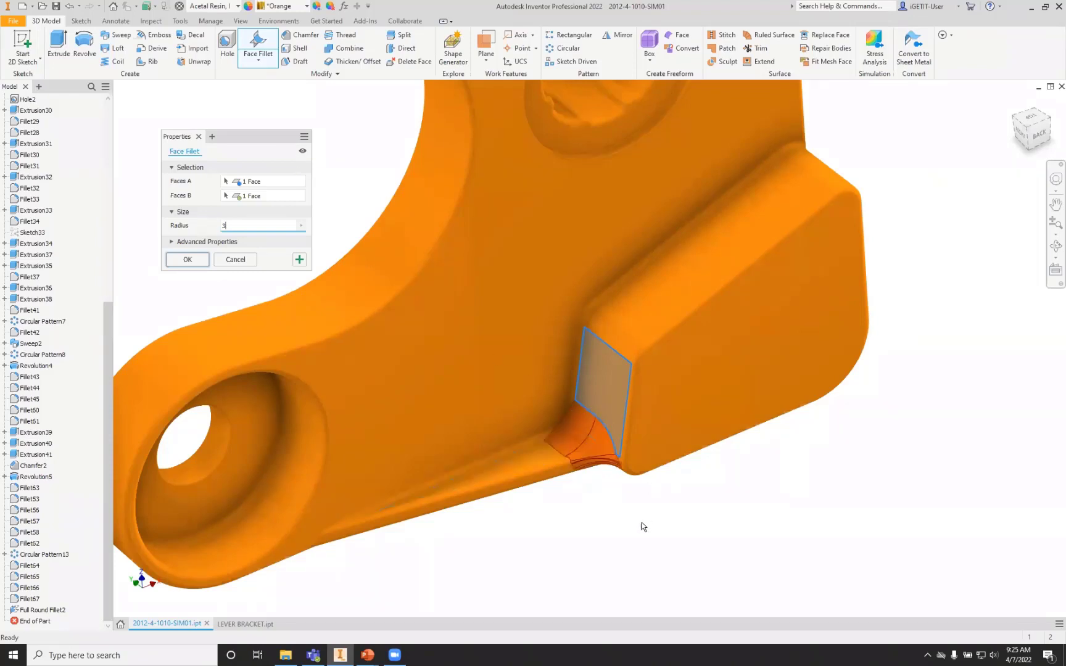
middle_click_drag(614, 538, 609, 509, "shift")
scroll(617, 487, "down", 3)
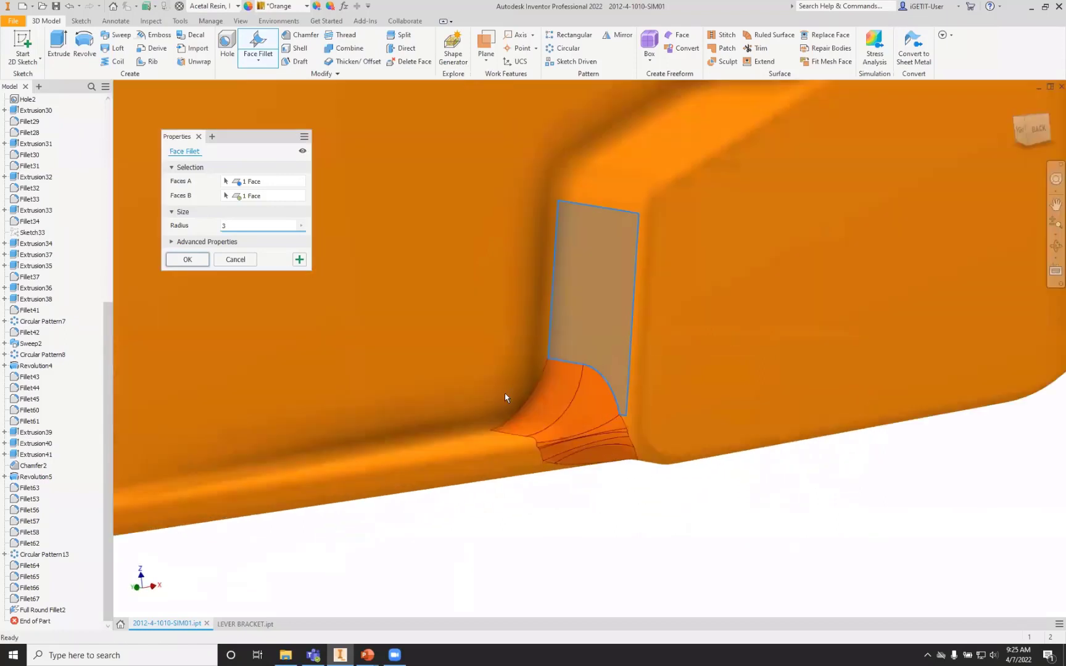
double_click(228, 225)
type("4")
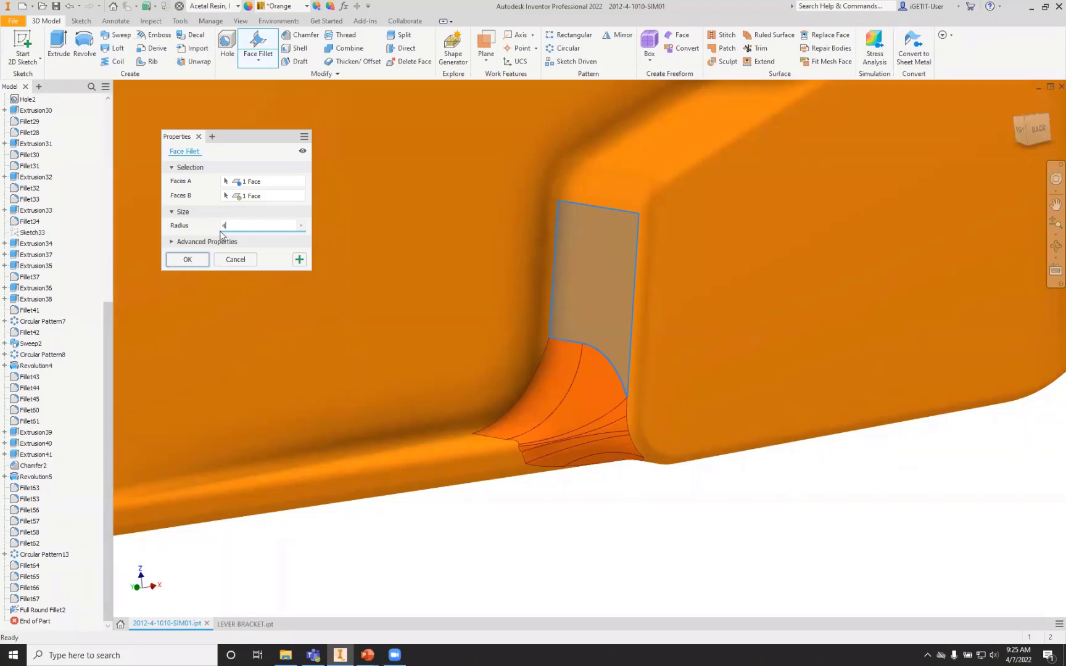
Try a 7 mm face fillet radius, set it to 6 mm, and apply the face fillet
type("6")
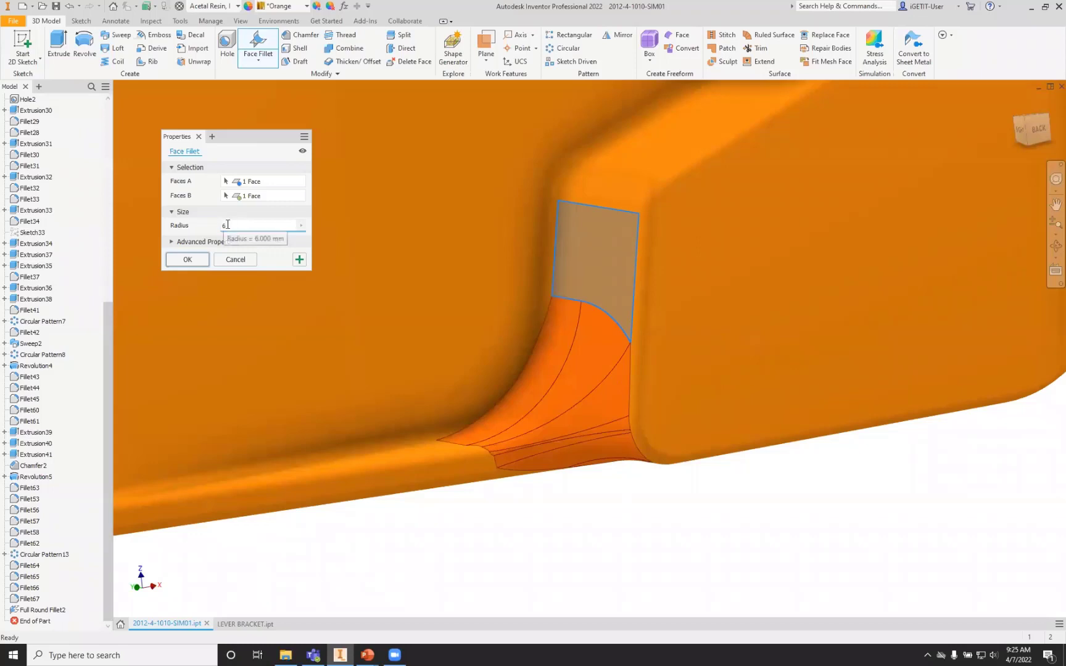
key("BackSpace")
type("7")
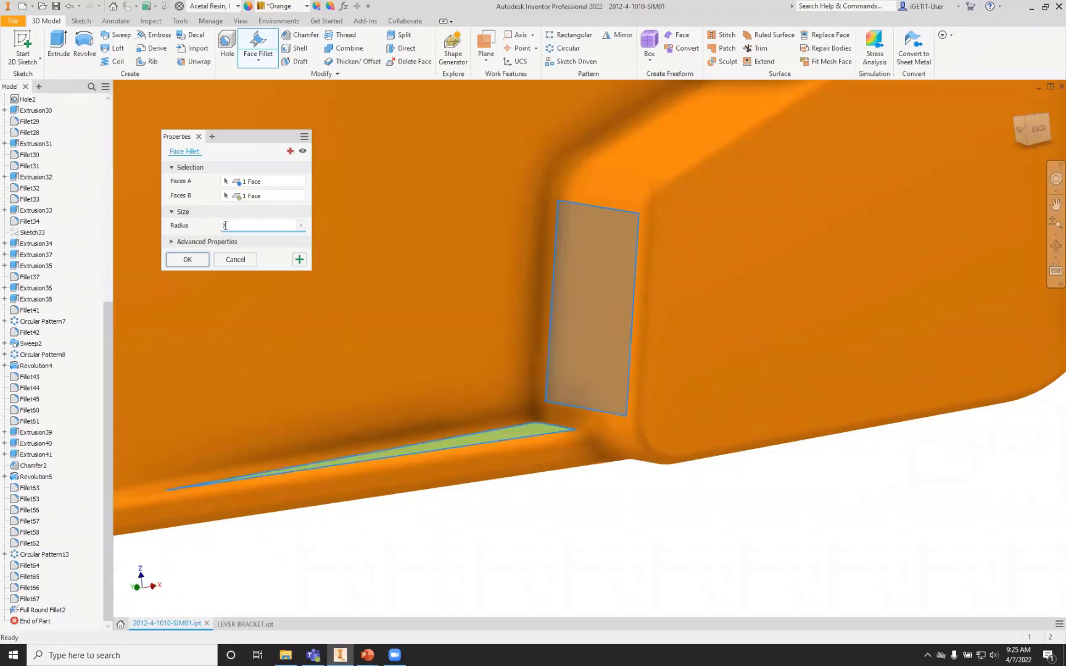
key("BackSpace")
type("6")
left_click(186, 259)
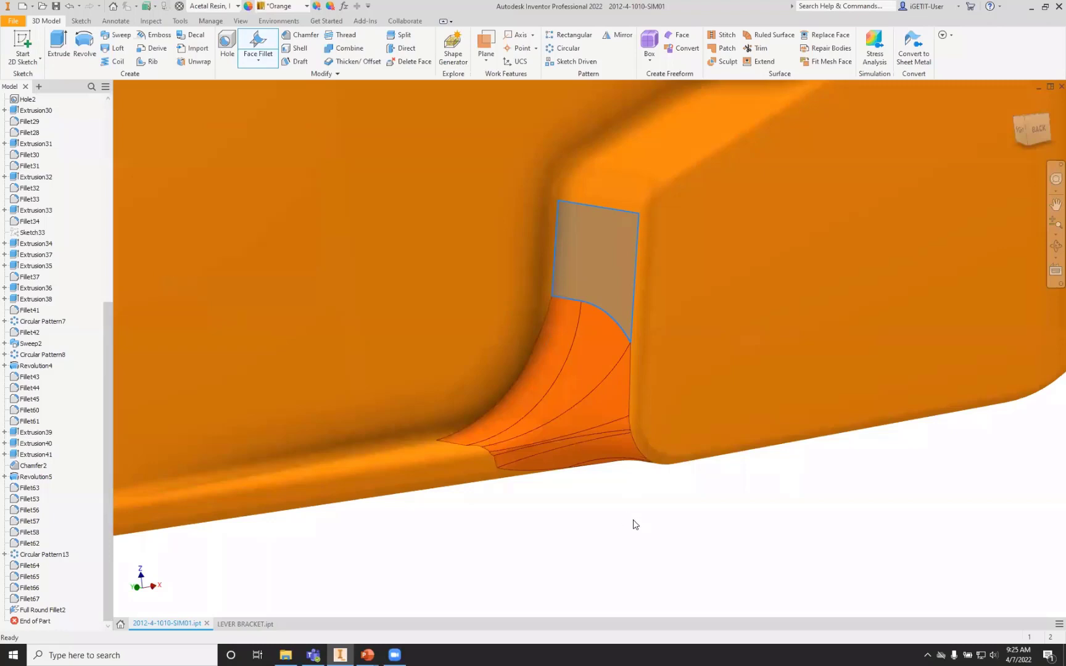
Inspect the new face fillet from several angles, including the adjoining end face, the sloping ledge face and the curved inner edge
middle_click_drag(637, 521, 645, 373, "shift")
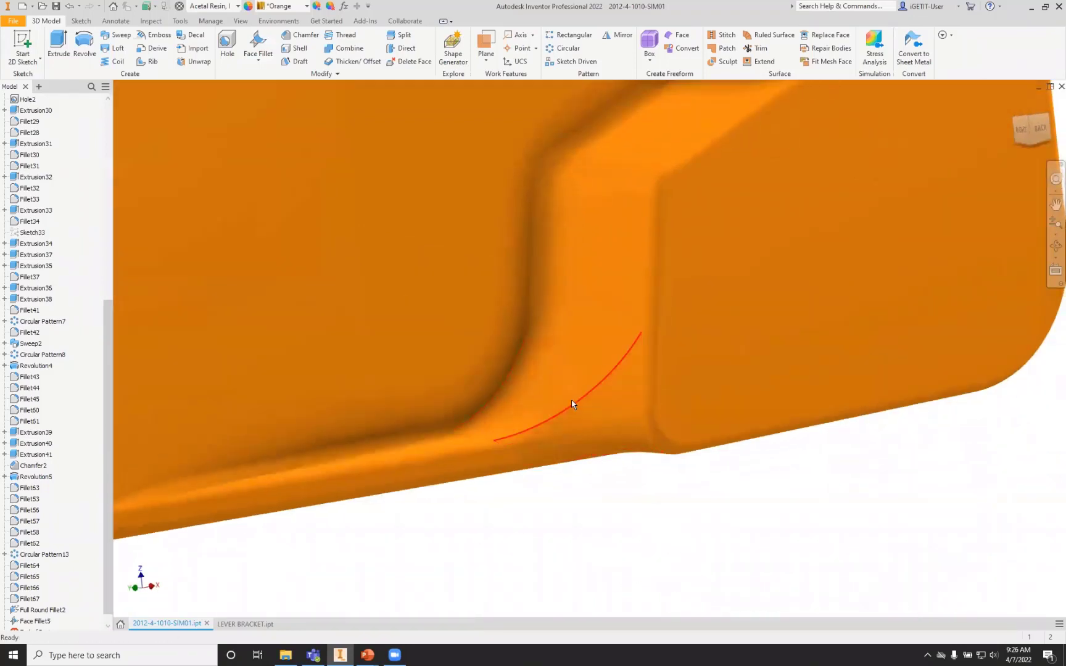
left_click(580, 260)
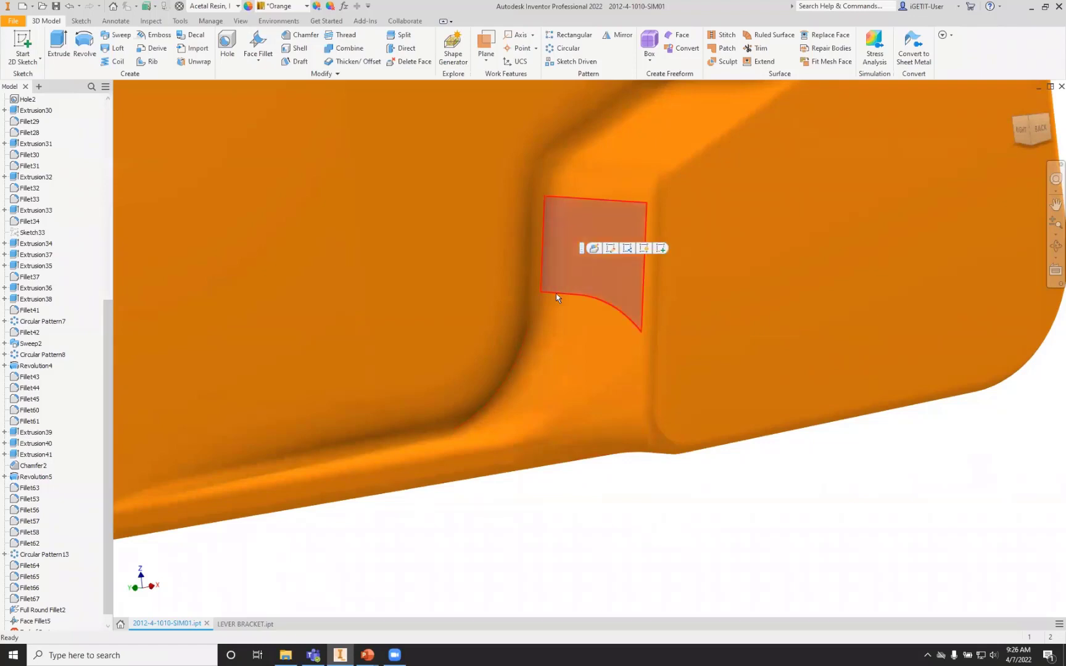
left_click(432, 445)
middle_click_drag(665, 549, 671, 559, "shift")
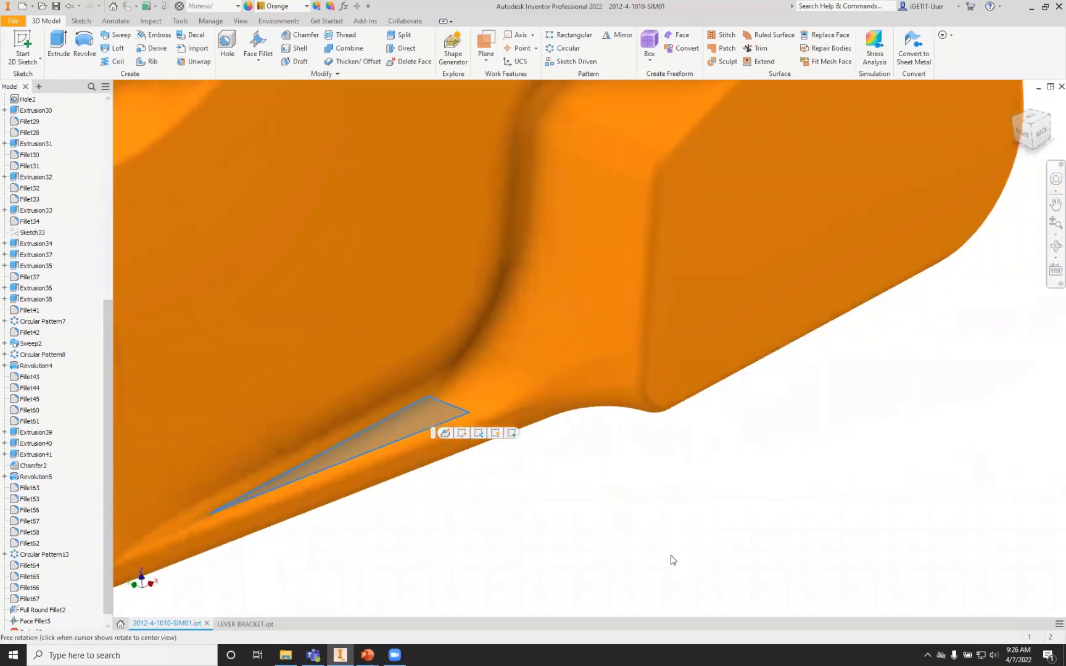
scroll(671, 558, "down", 3)
scroll(597, 423, "up", 3)
left_click(555, 387)
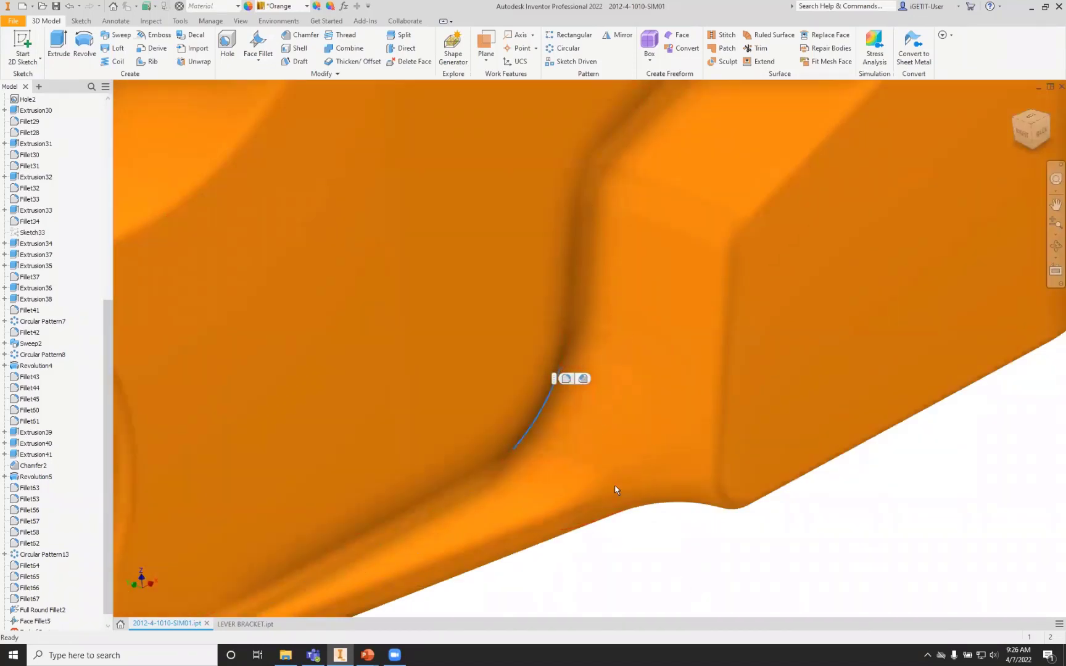
left_click(689, 552)
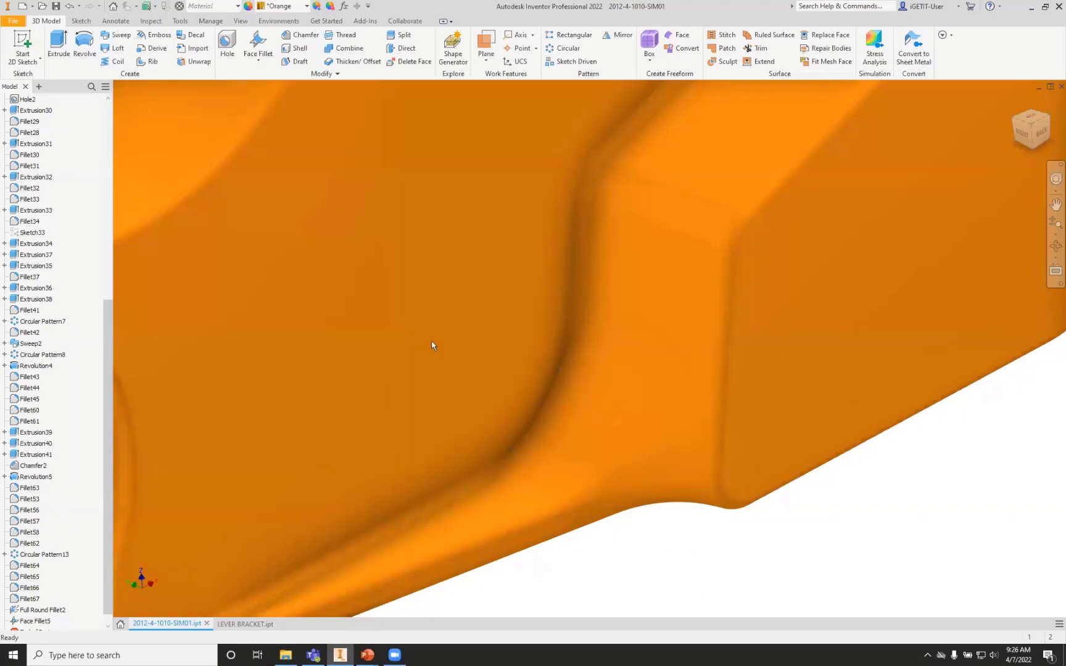
Try an edge fillet on the curved inner edge beside the new face fillet with radii of 8.75 mm and 7.75 mm
left_click(258, 60)
left_click(273, 80)
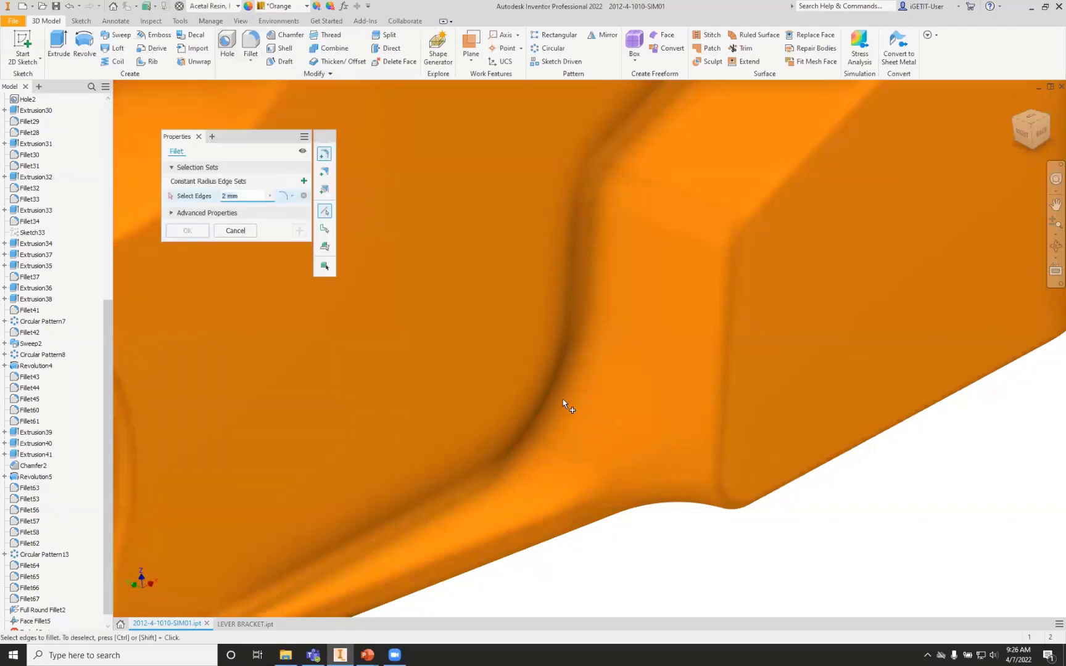
left_click(549, 392)
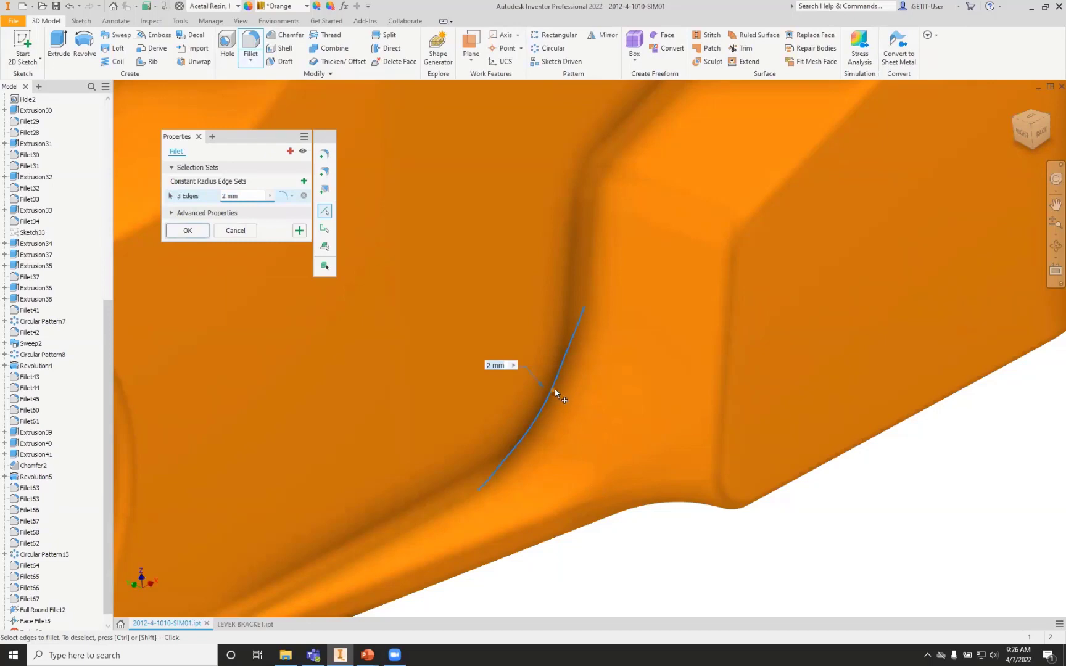
left_click_drag(553, 390, 559, 427)
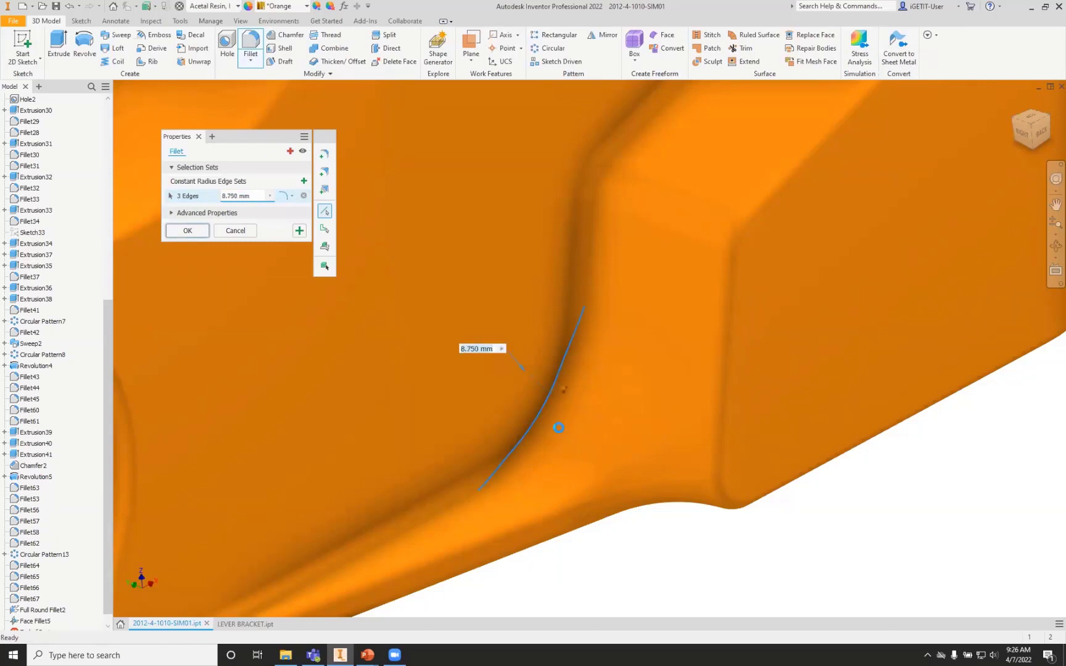
middle_click_drag(561, 434, 563, 374, "shift")
left_click_drag(558, 375, 558, 379)
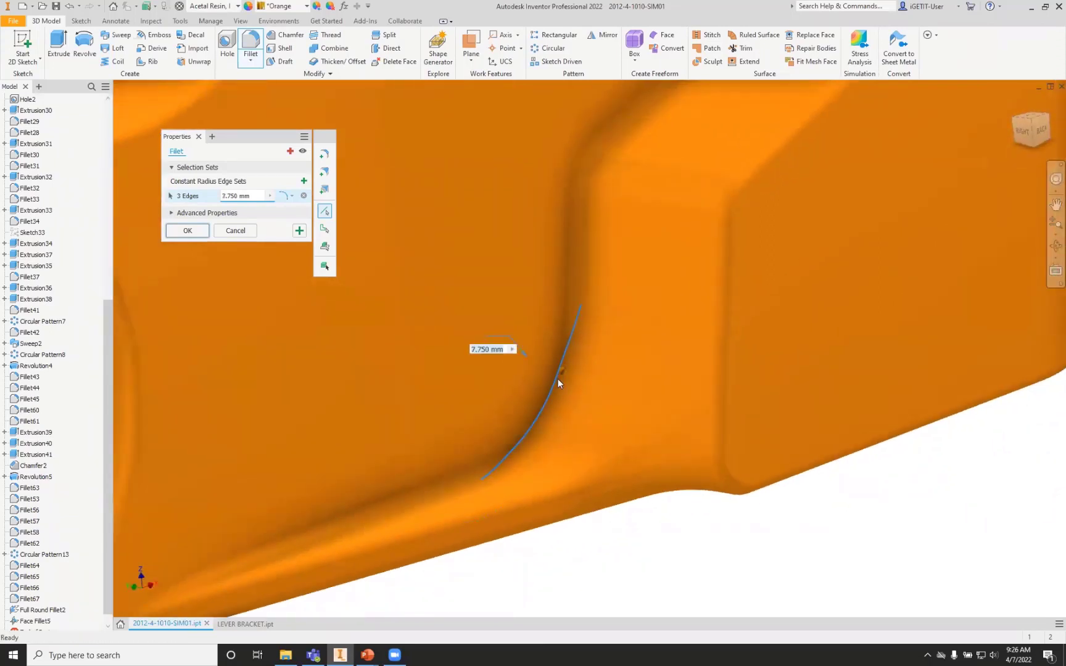
left_click(240, 235)
Create a 1 mm face fillet between the large flat side face and the curved blend face beside the raised block
scroll(648, 493, "down", 3)
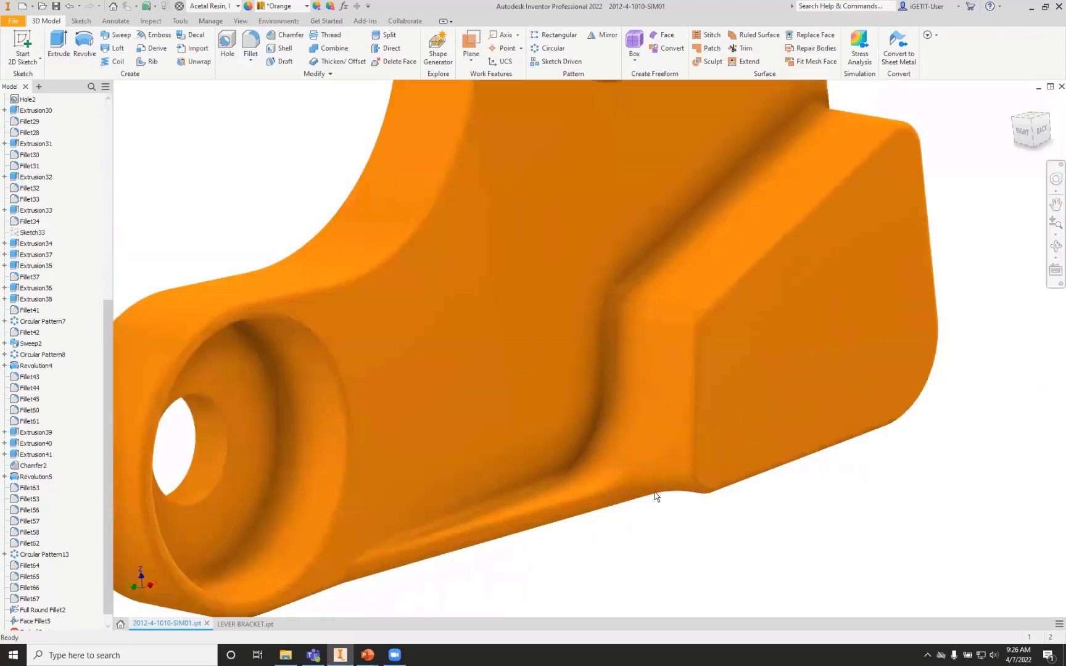
scroll(561, 392, "up", 2)
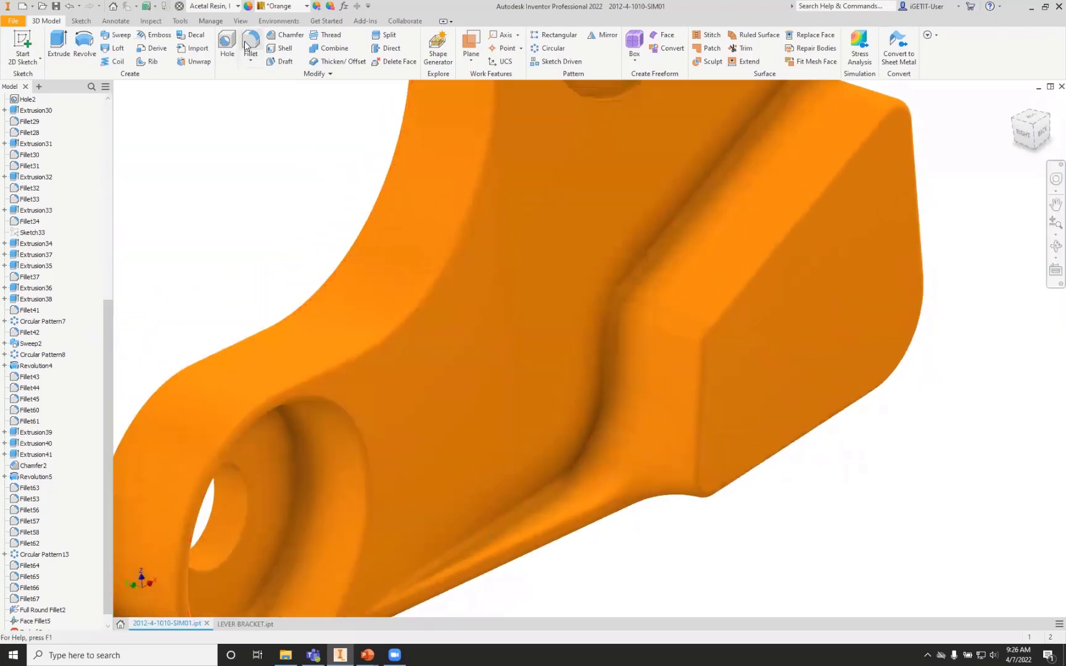
left_click(249, 60)
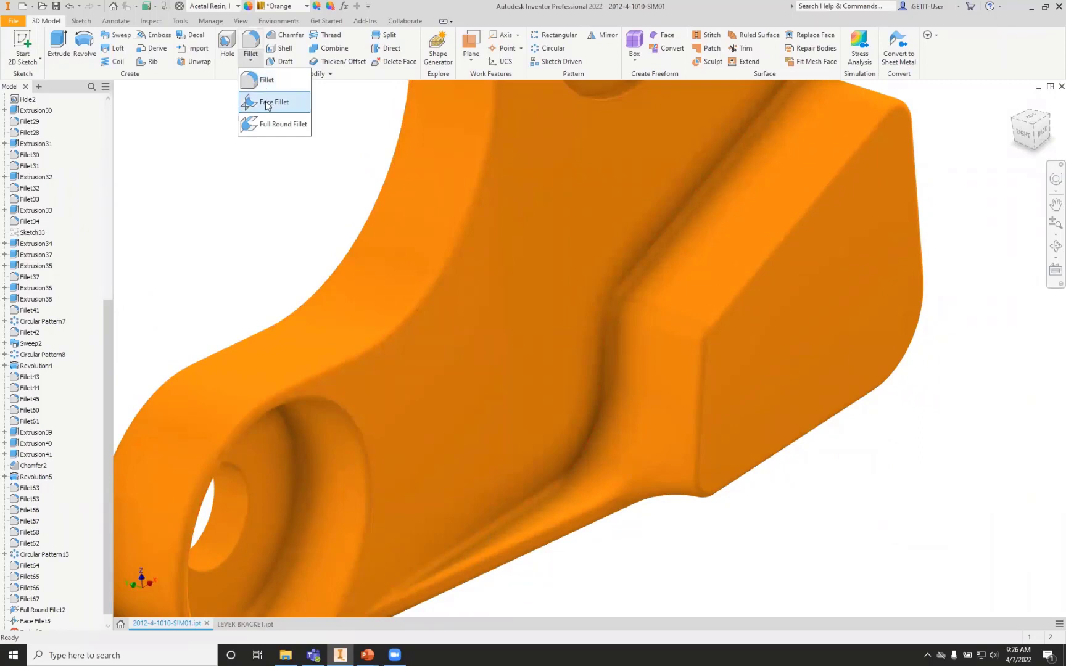
left_click(269, 103)
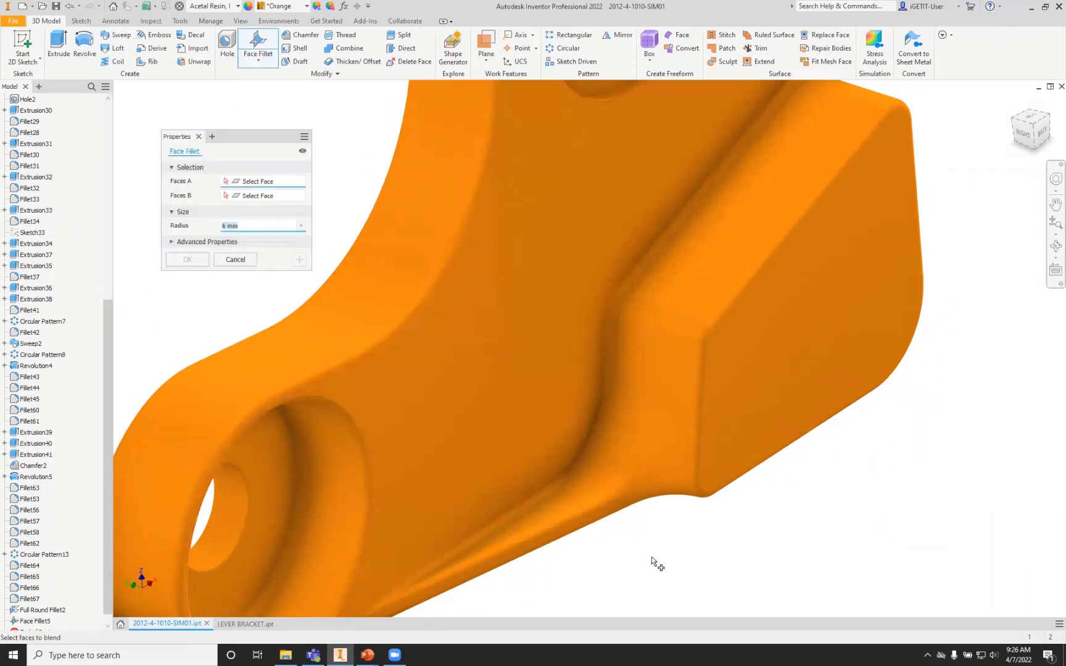
left_click(559, 406)
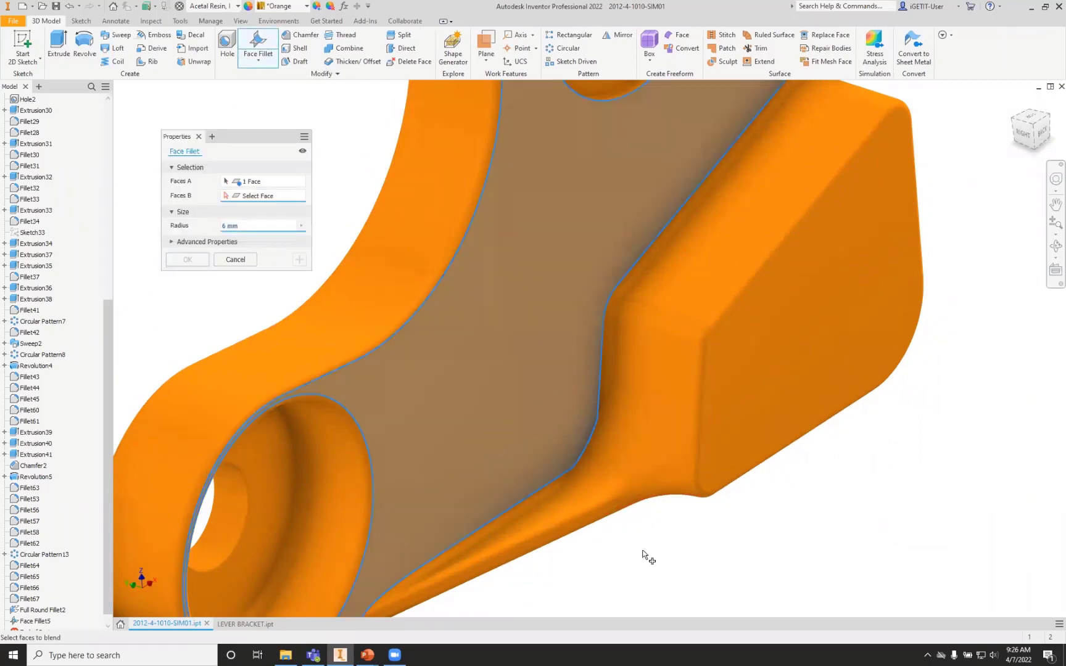
left_click(599, 441)
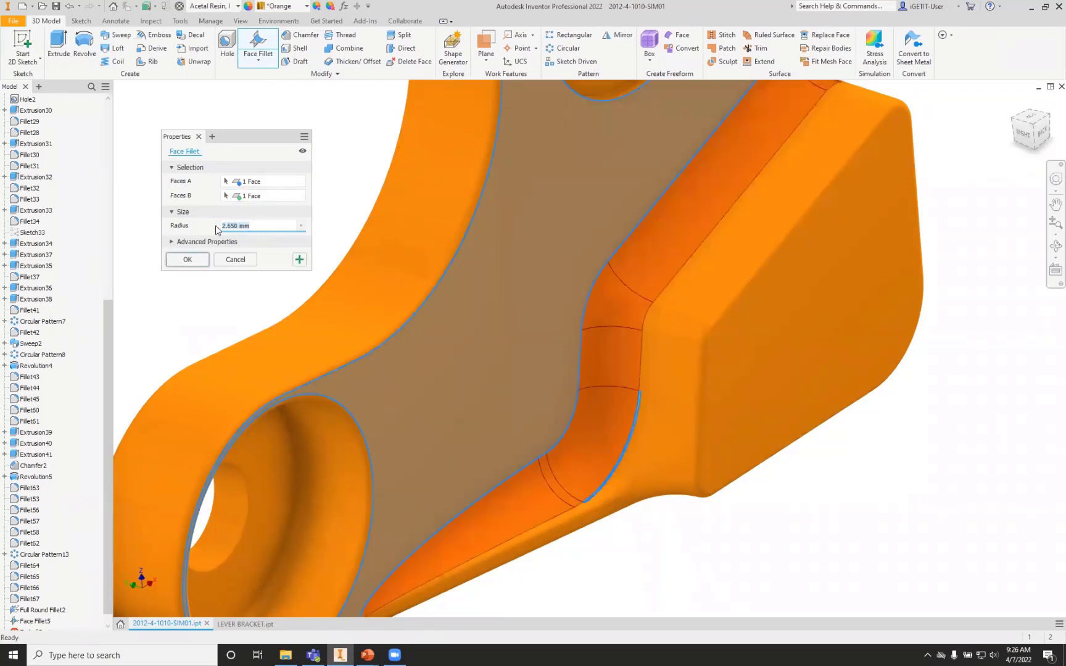
type("1")
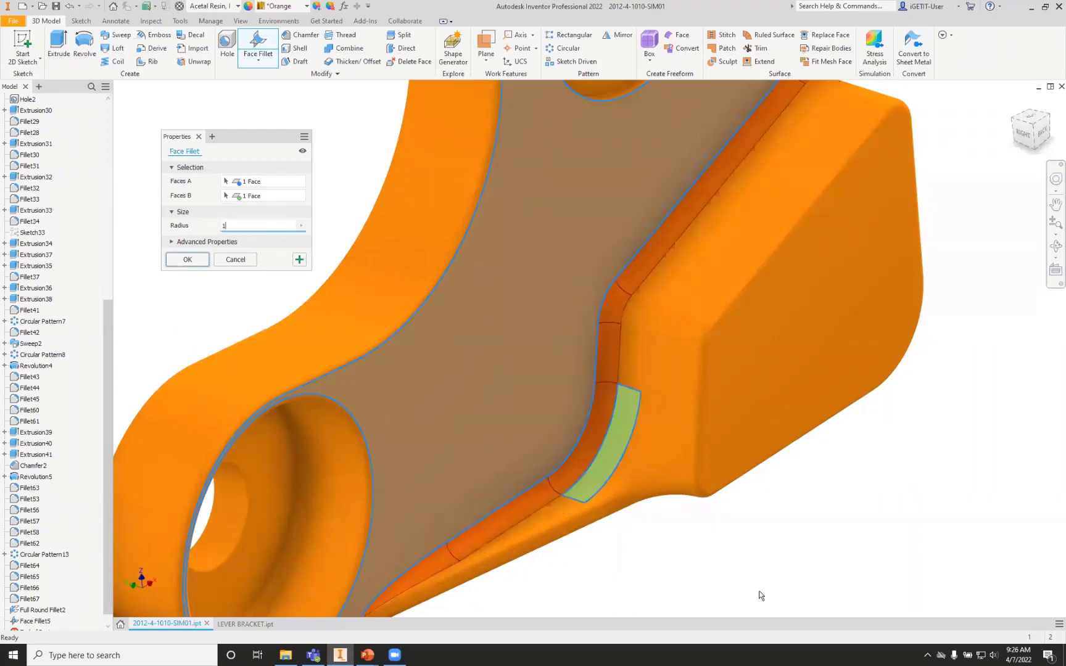
middle_click_drag(767, 572, 632, 433, "shift")
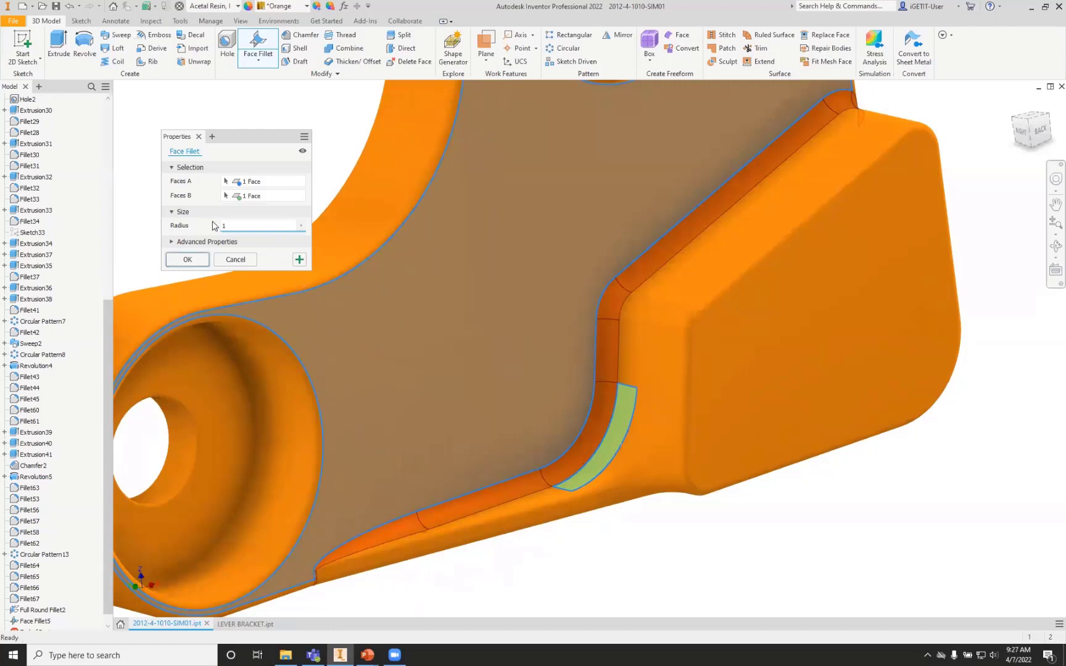
middle_click_drag(777, 487, 734, 478, "shift")
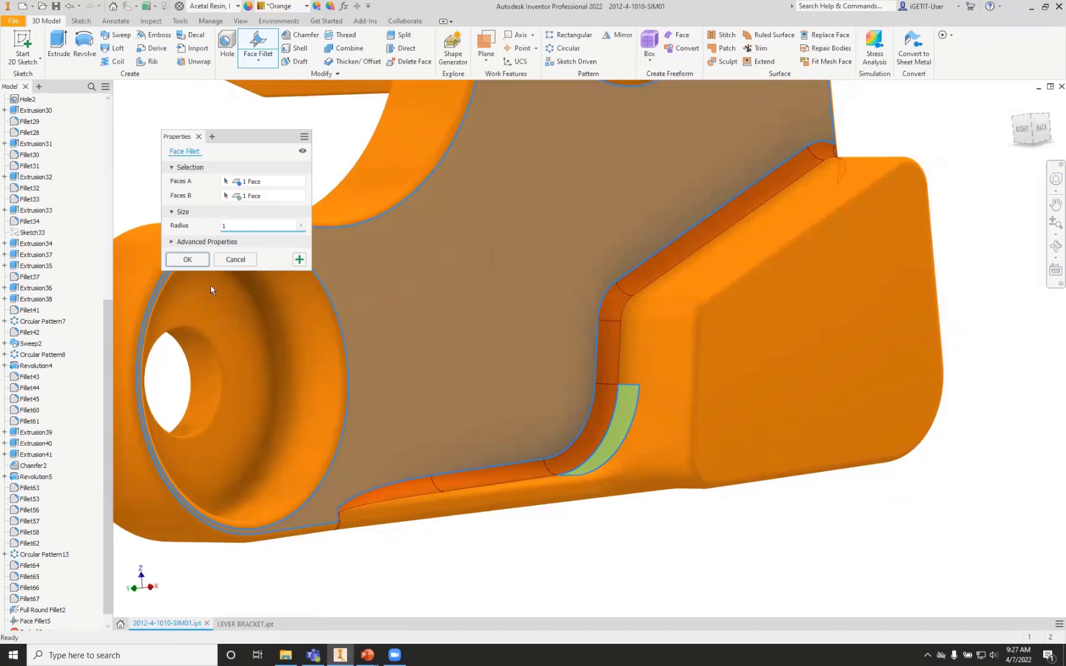
left_click(188, 260)
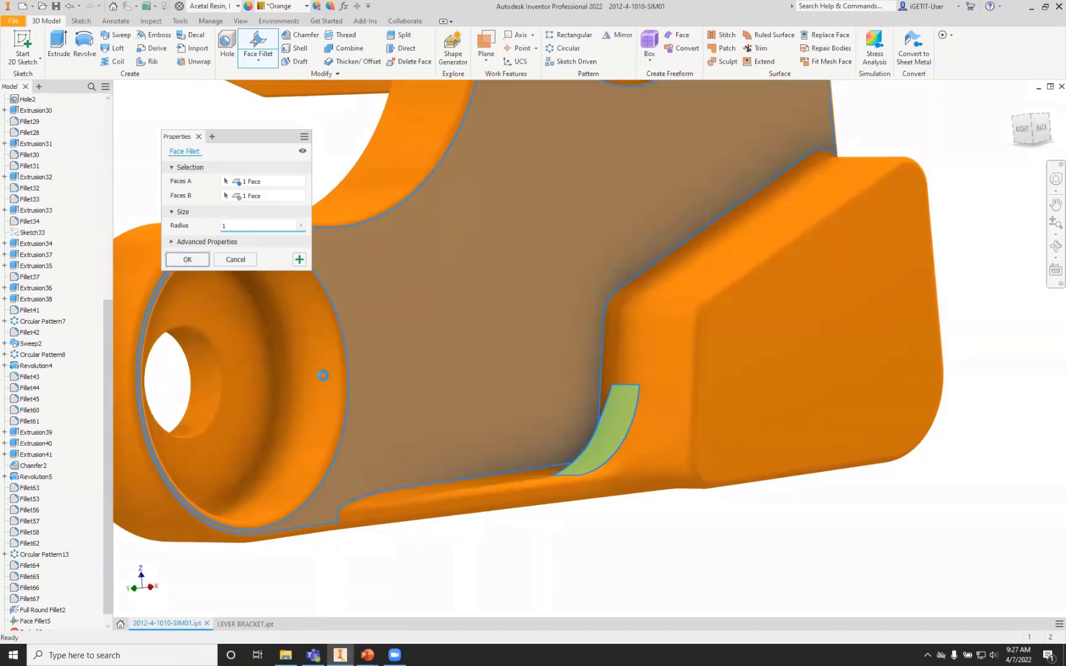
Inspect the new 1 mm face fillet up close and within the whole part
middle_click_drag(730, 528, 638, 454, "shift")
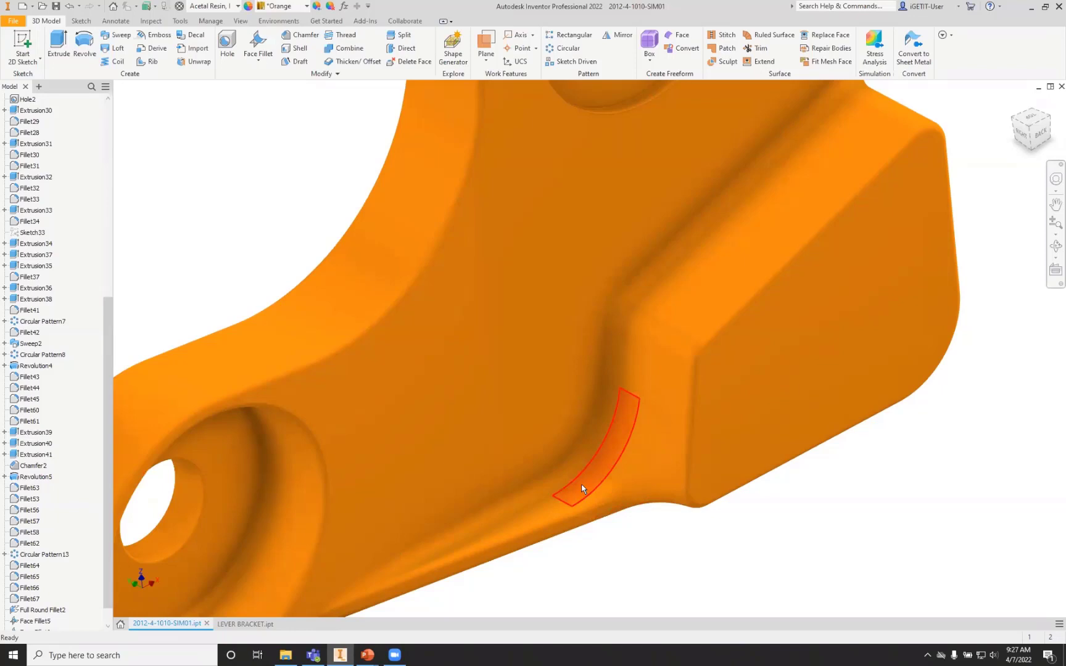
scroll(28, 536, "down", 1)
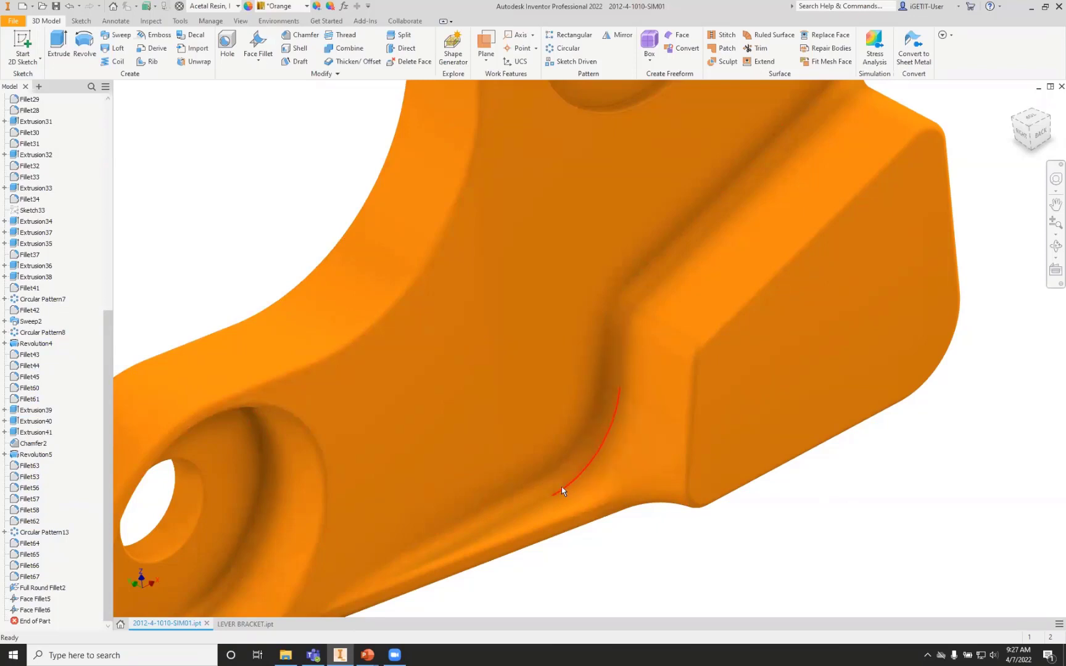
scroll(895, 513, "down", 3)
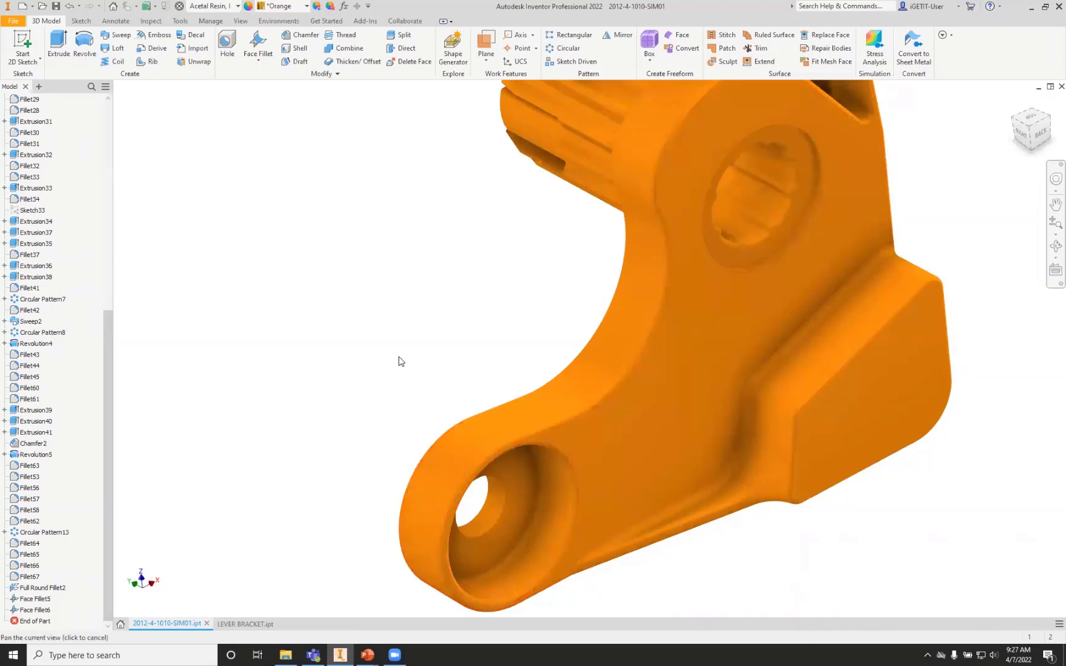
scroll(398, 358, "down", 2)
scroll(399, 359, "down", 1)
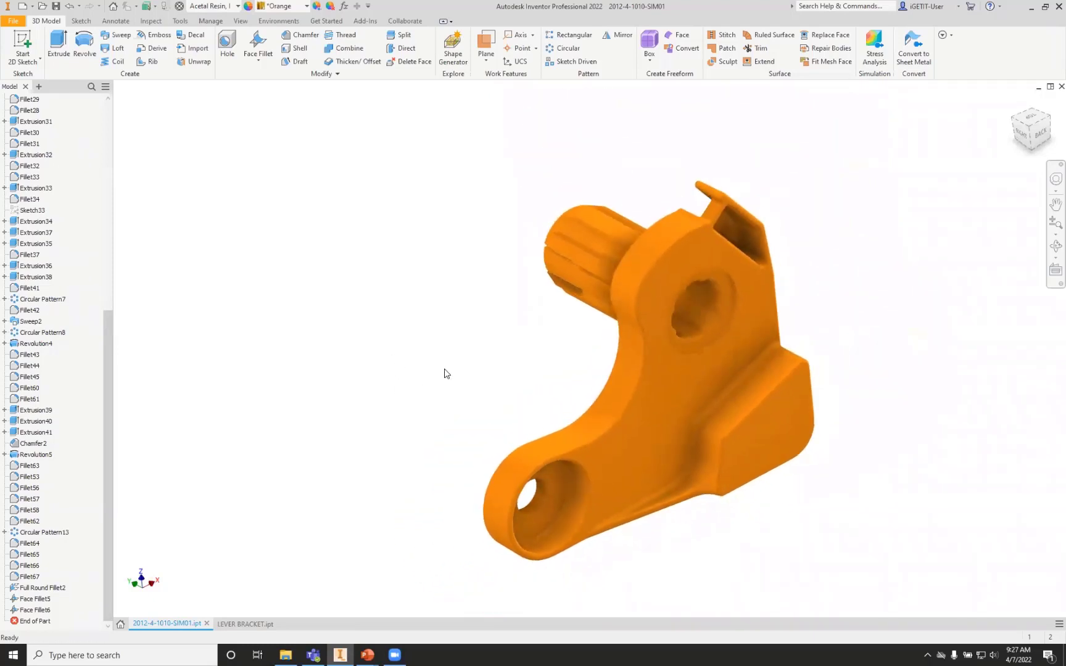
left_click(258, 58)
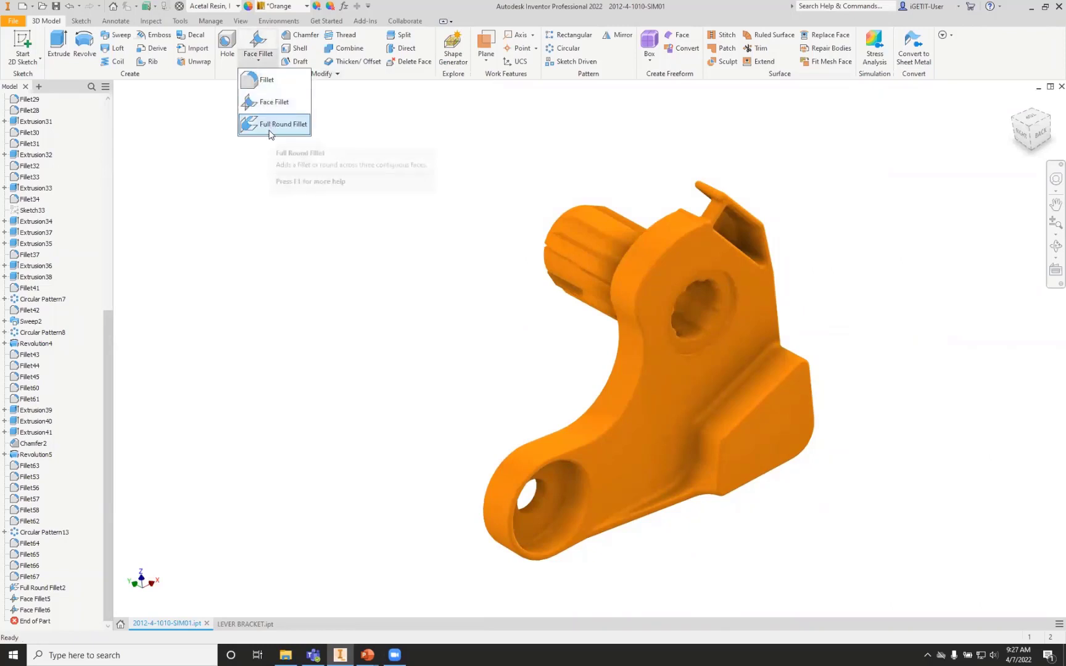
left_click(267, 79)
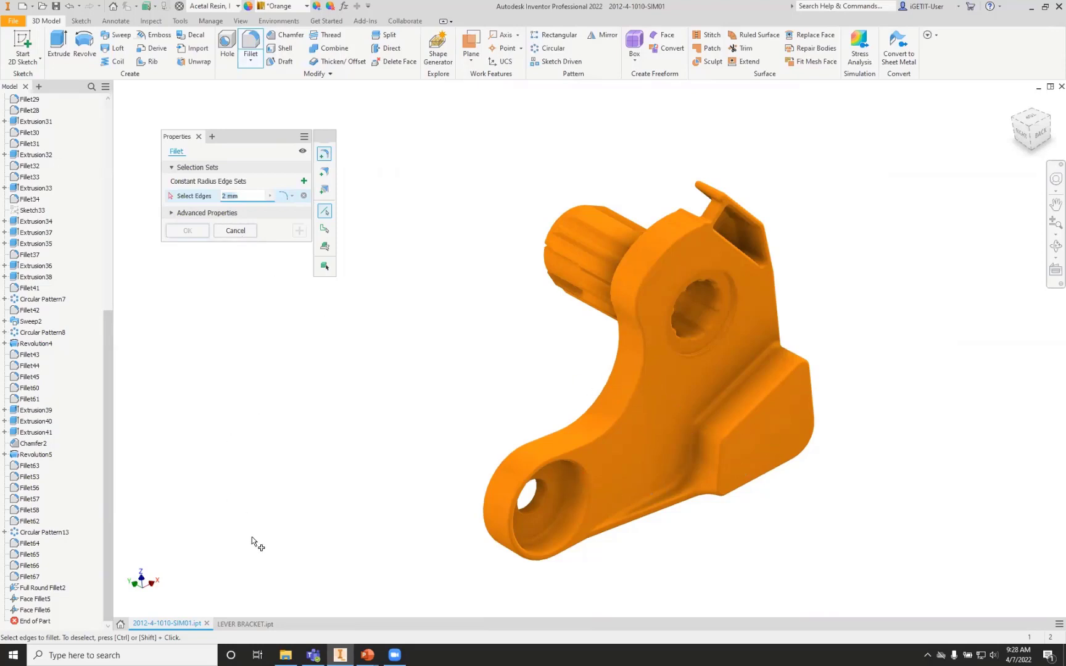
key("Escape")
Switch to the LEVER BRACKET part
left_click(245, 623)
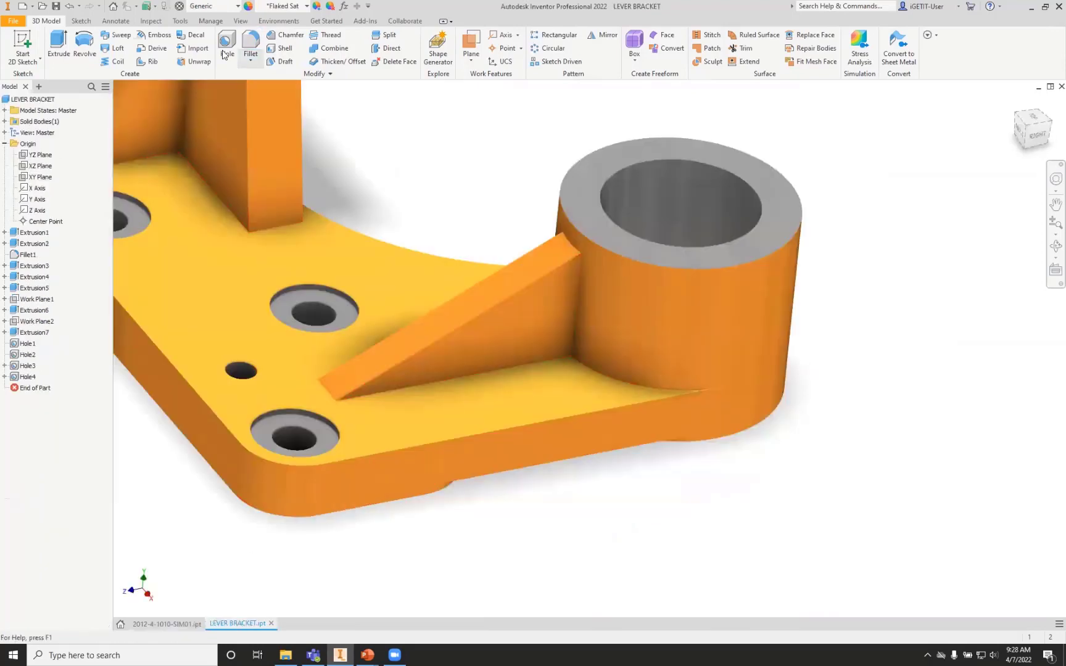
Try a 20 mm fillet on the two base edges where the rib and the cylindrical boss meet the plate, and undo it
left_click(251, 59)
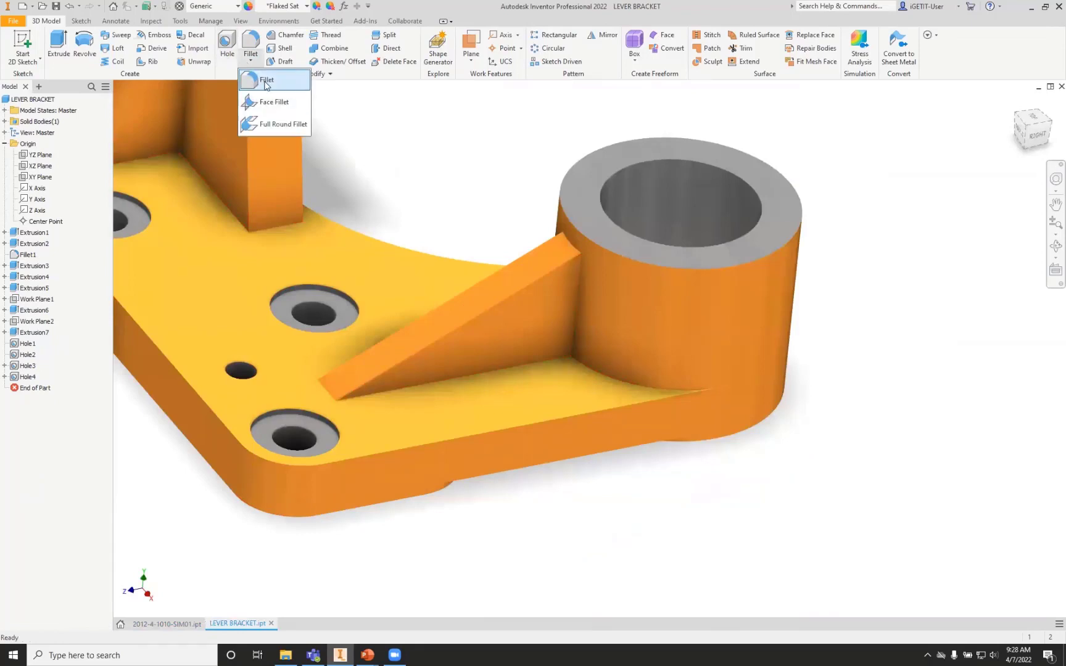
left_click(265, 81)
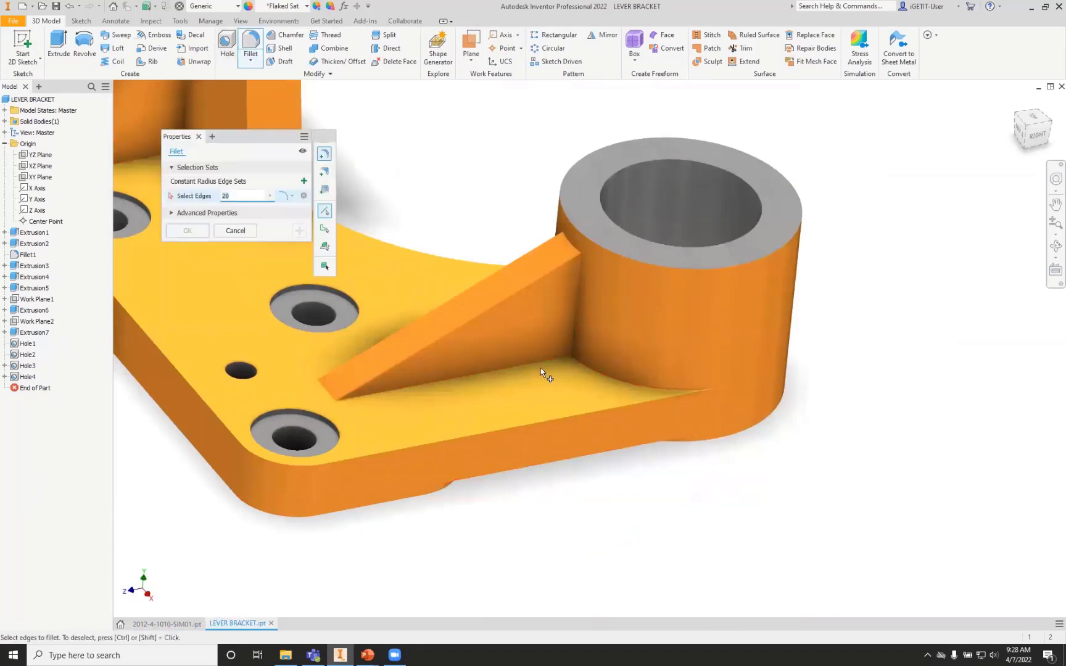
left_click(588, 369)
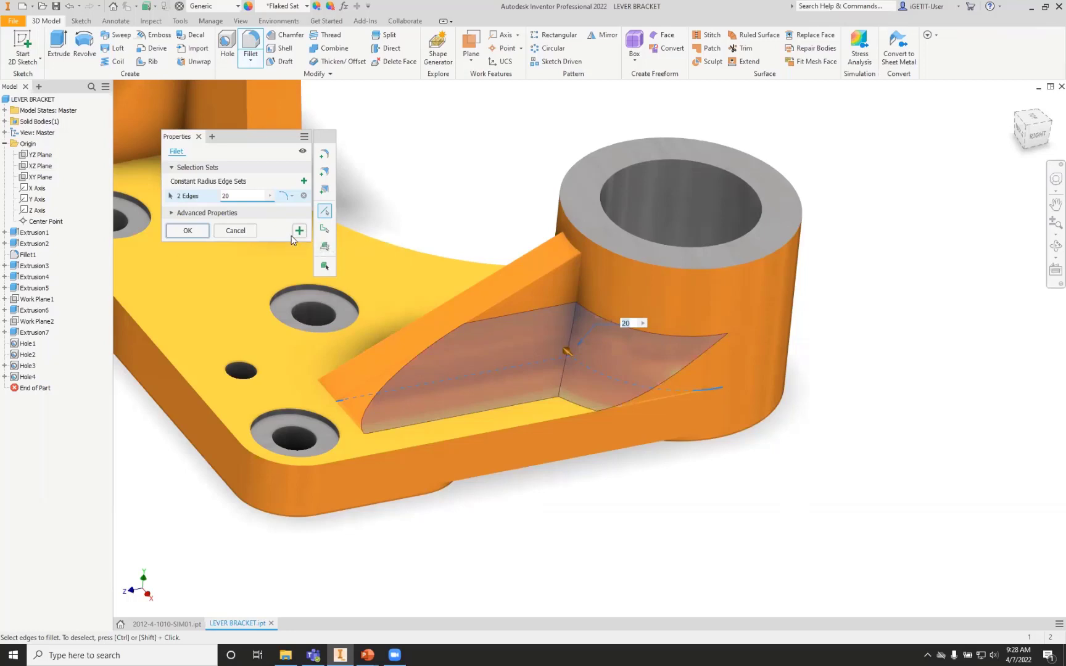
left_click(187, 231)
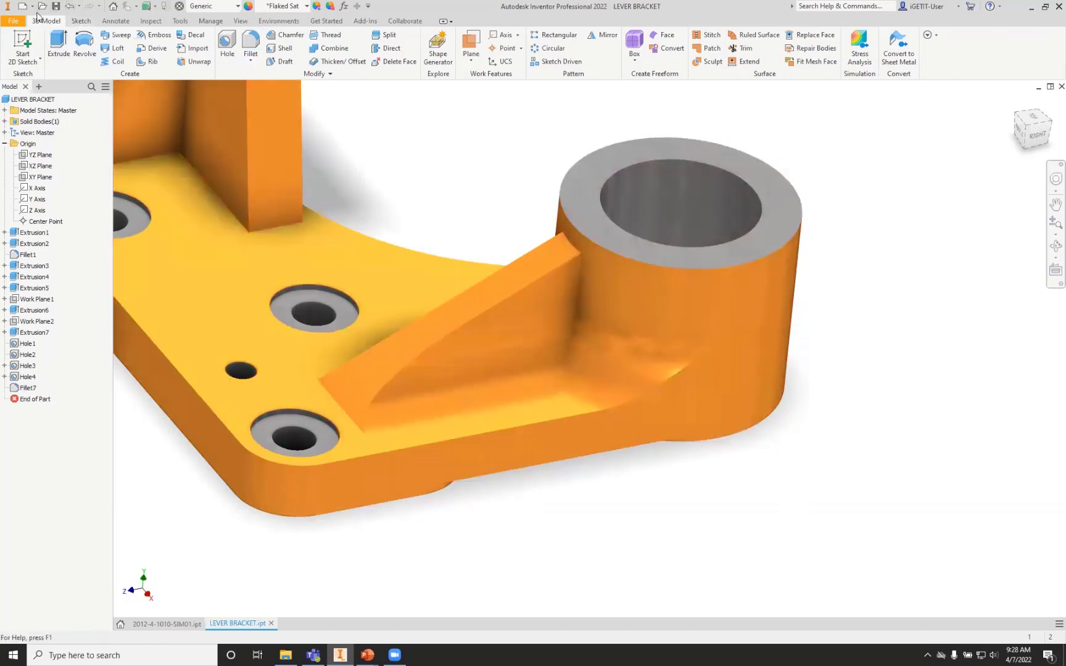
left_click(69, 6)
Fillet the base edges of the rib and cylindrical boss at 20 mm, and fillet the corner edges between rib and boss at 20 mm
left_click(247, 43)
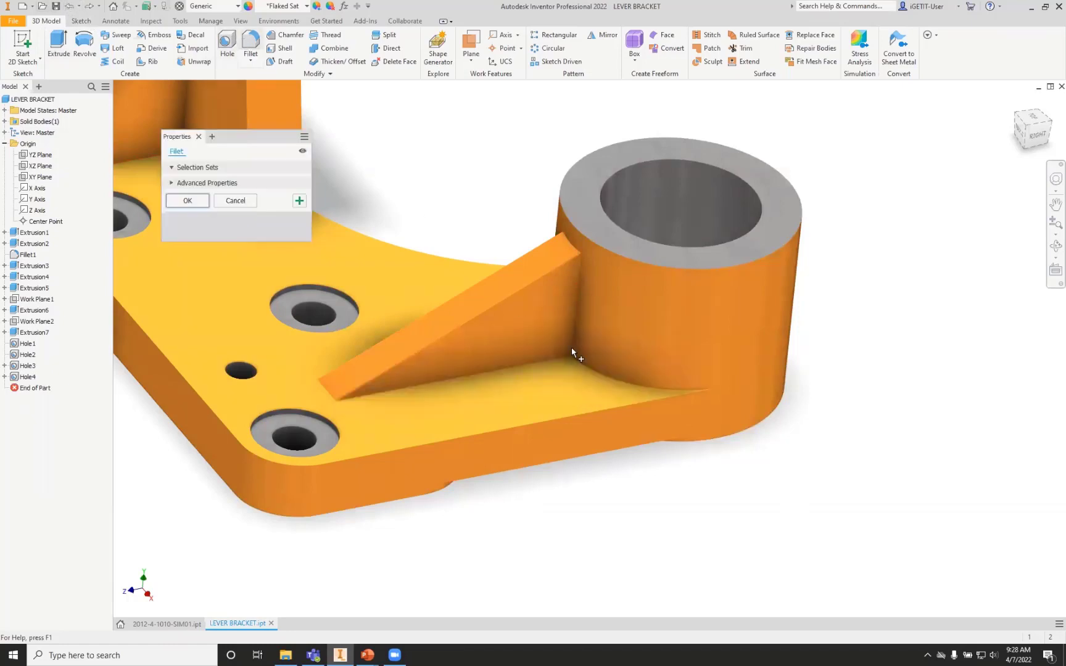
left_click(575, 353)
left_click(590, 370)
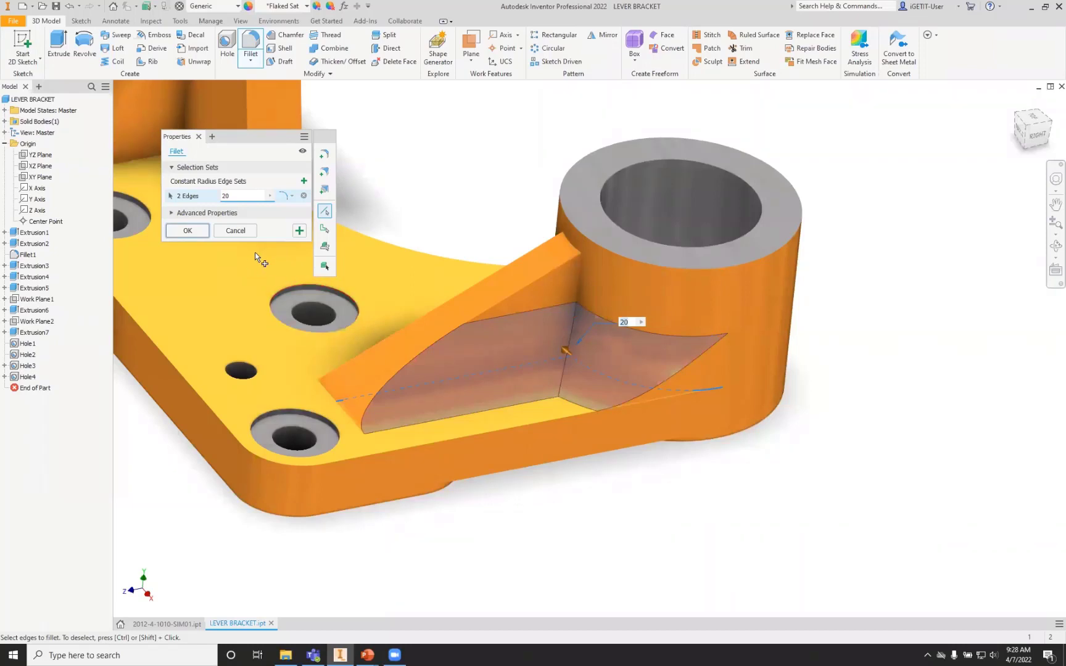
left_click(299, 231)
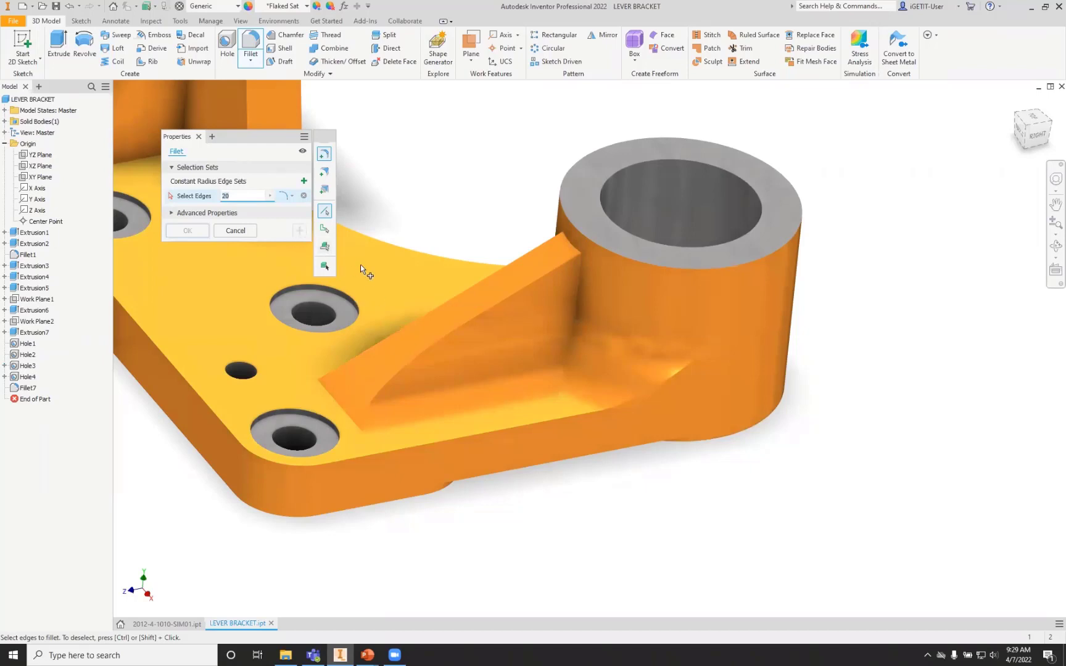
left_click(571, 265)
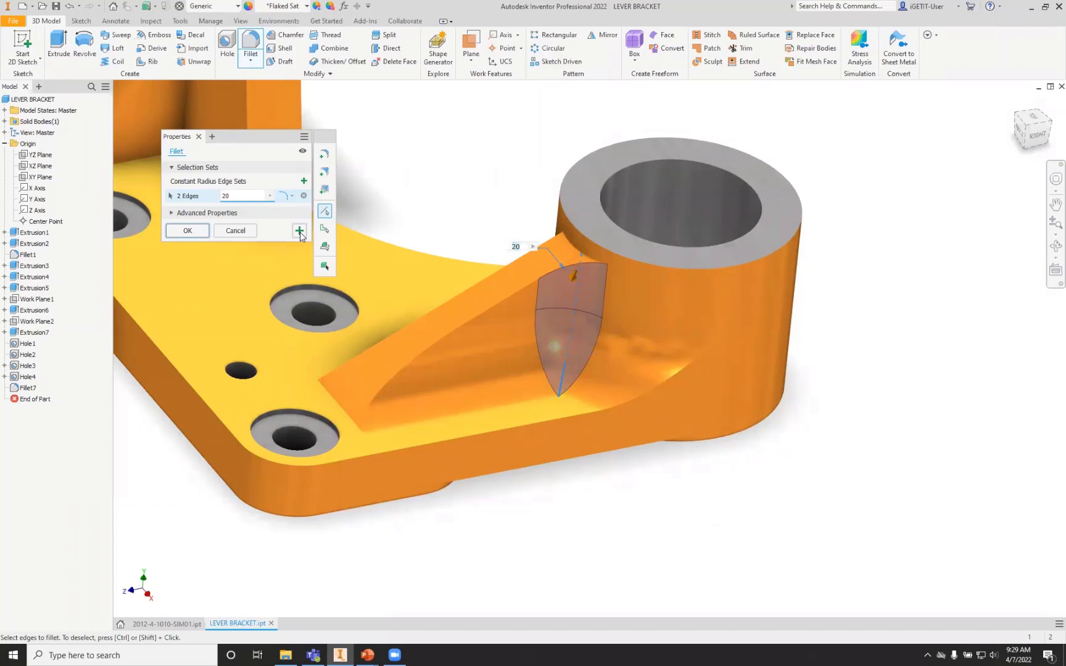
left_click(196, 233)
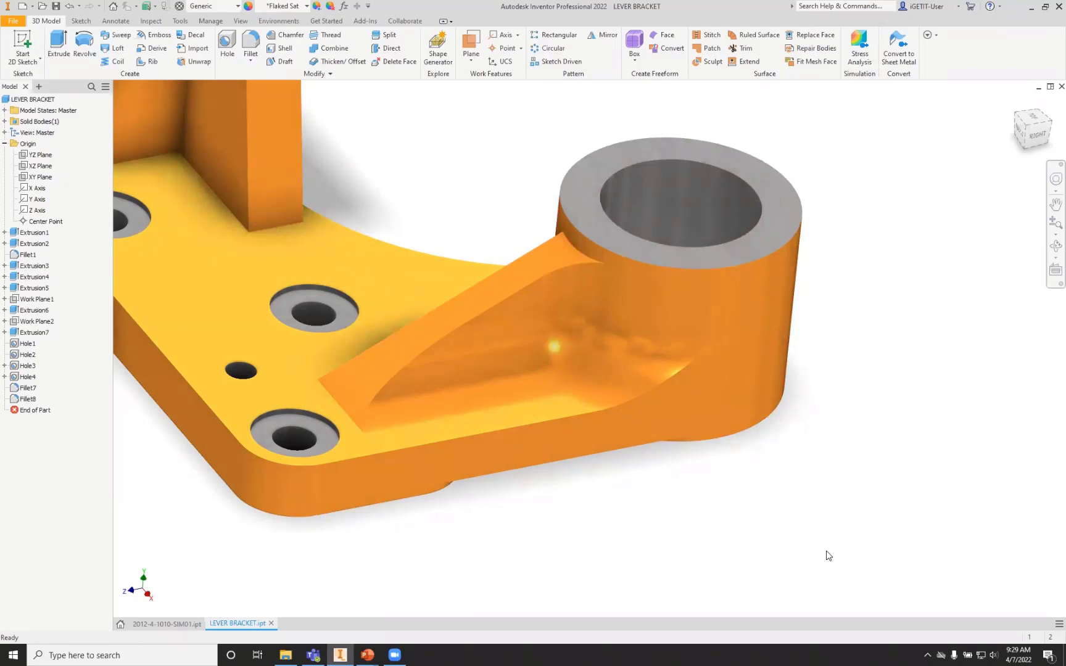
key("alt+Tab")
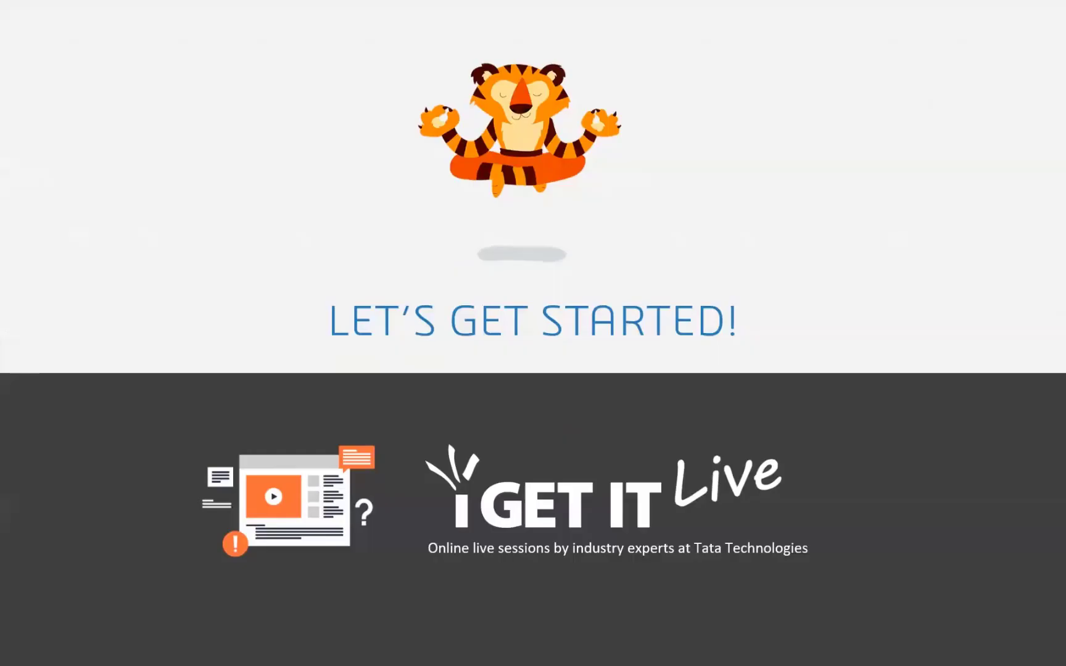
left_click(679, 294)
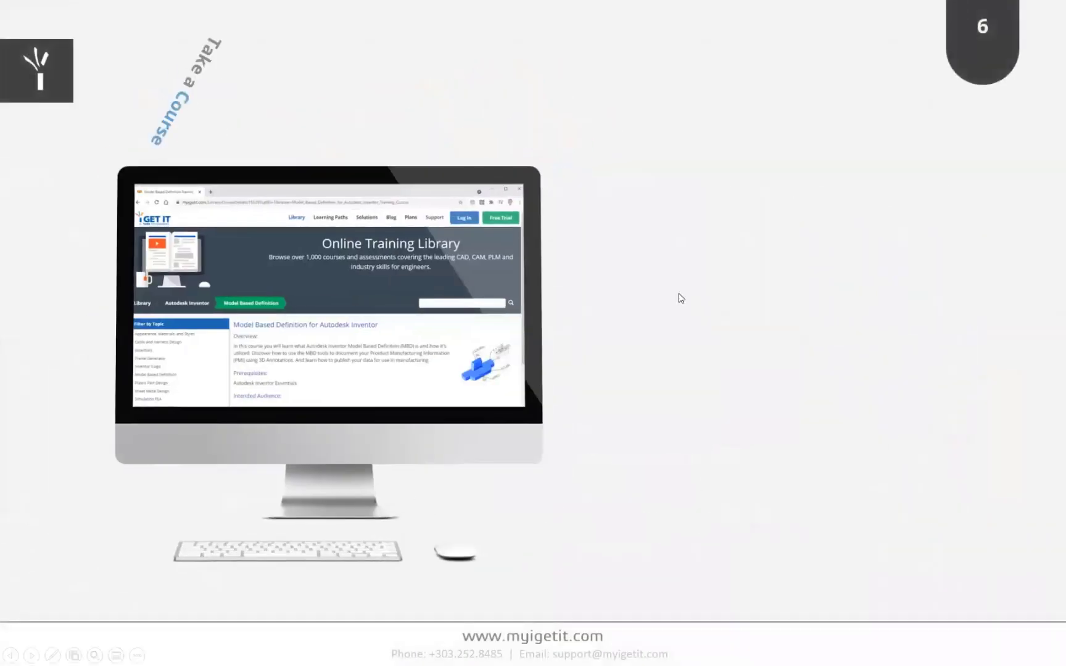